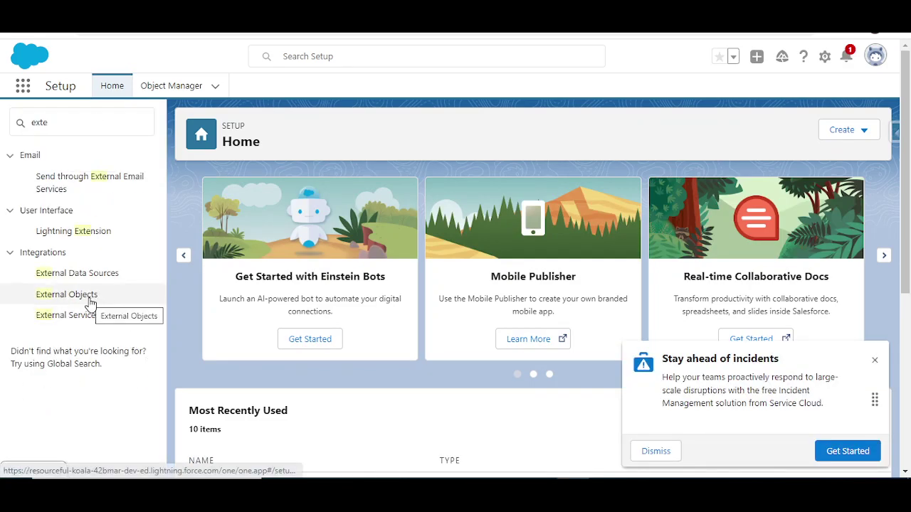
# Create a new external data source labelled and named SalesforceAconnect, type Salesforce Connect: Cross-Org.
pyautogui.click(97, 274)
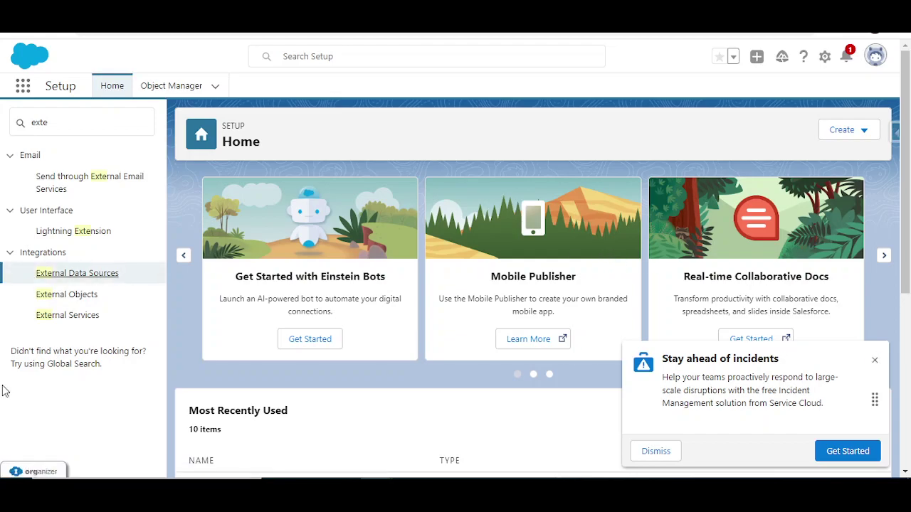
pyautogui.click(406, 279)
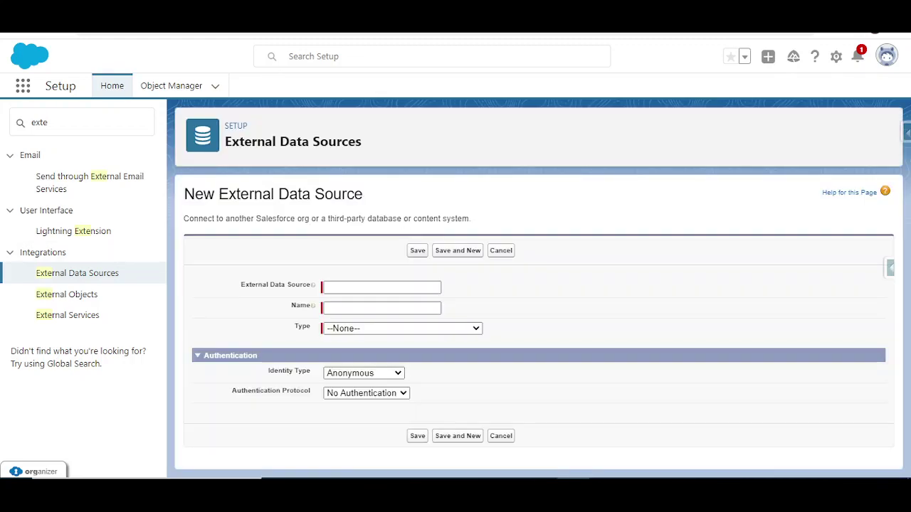
pyautogui.click(372, 292)
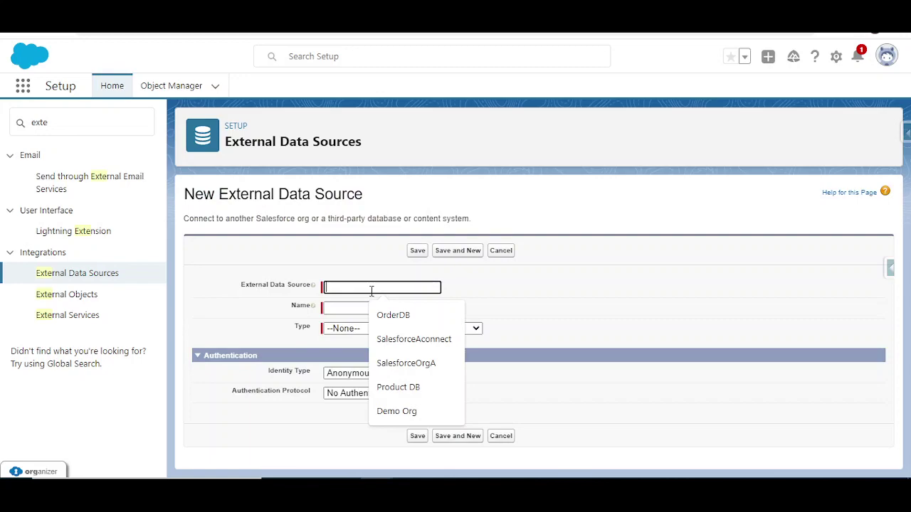
pyautogui.click(403, 340)
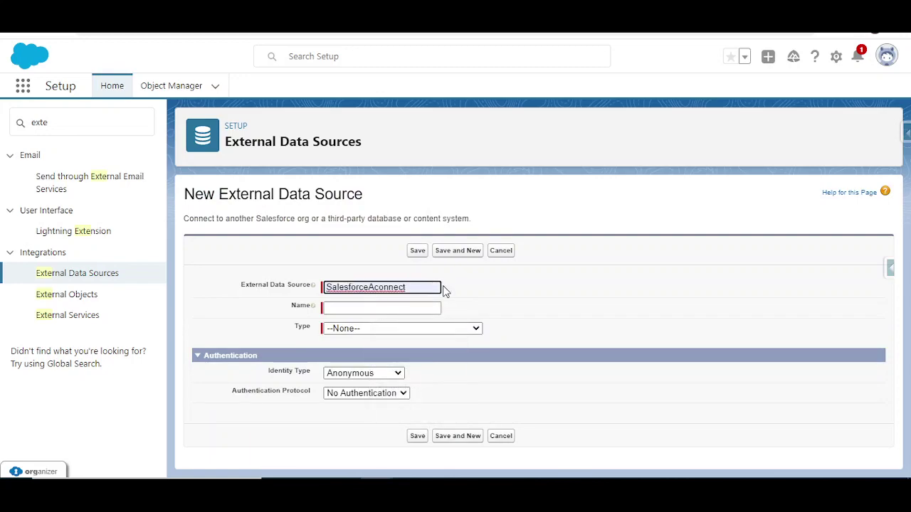
pyautogui.moveTo(425, 287); pyautogui.dragTo(307, 291)
pyautogui.click(355, 307)
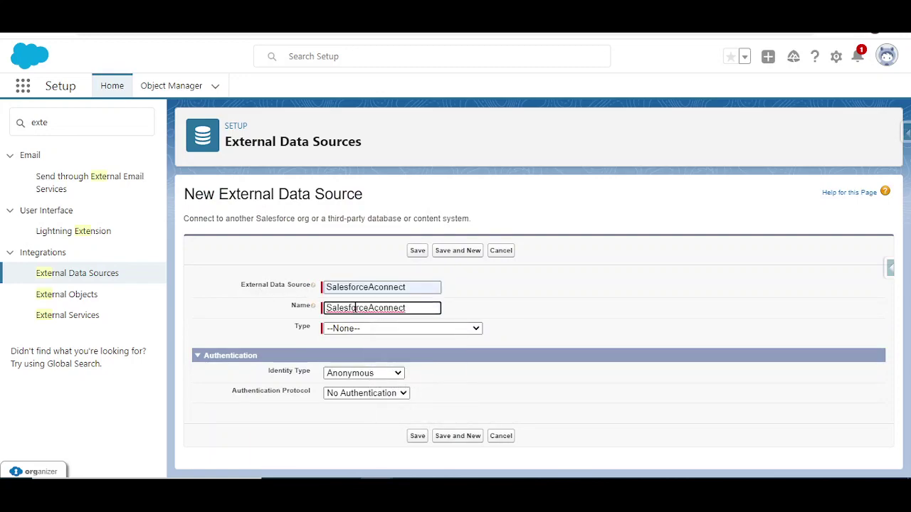
pyautogui.click(349, 329)
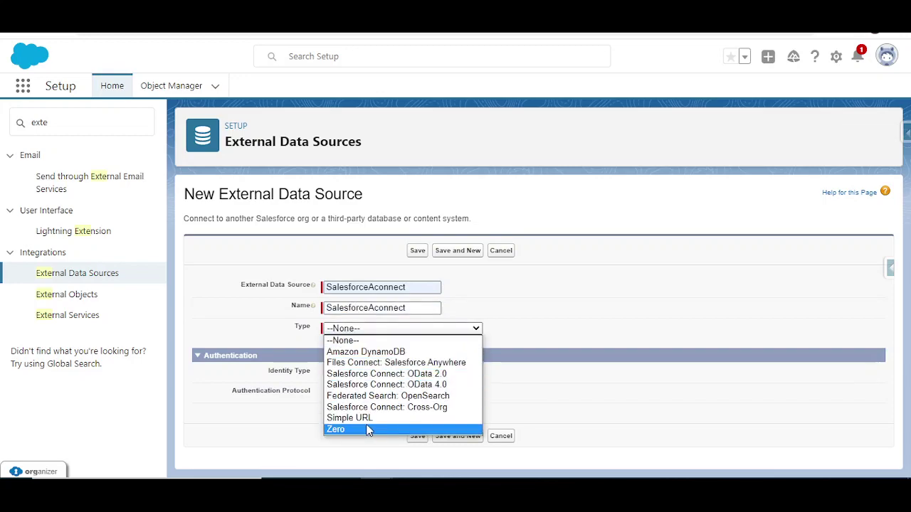
pyautogui.click(427, 409)
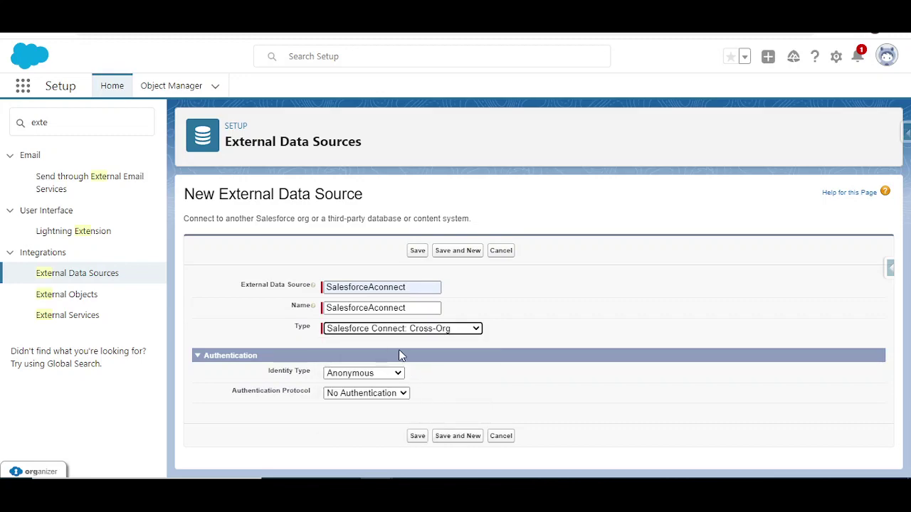
pyautogui.scroll(-2, 455, 320)
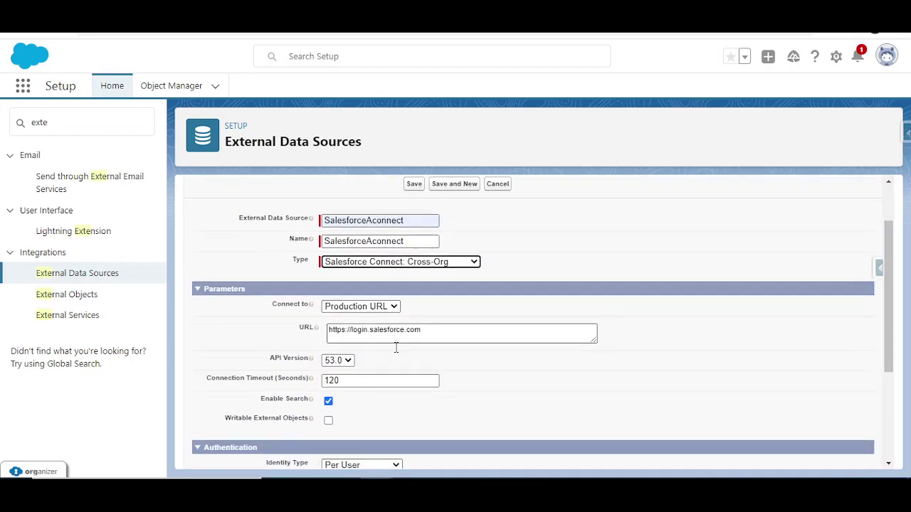
pyautogui.moveTo(481, 340); pyautogui.dragTo(241, 331)
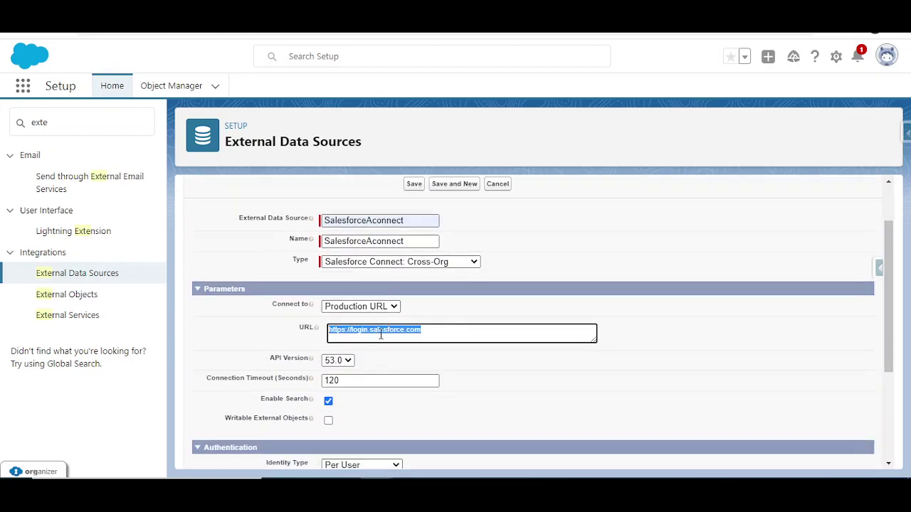
pyautogui.scroll(-1, 349, 328)
pyautogui.click(351, 265)
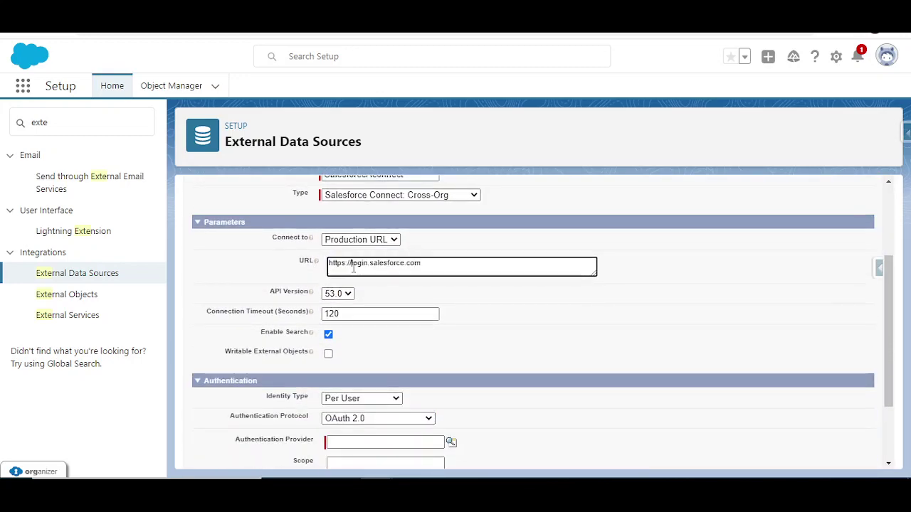
pyautogui.moveTo(460, 266); pyautogui.dragTo(255, 271)
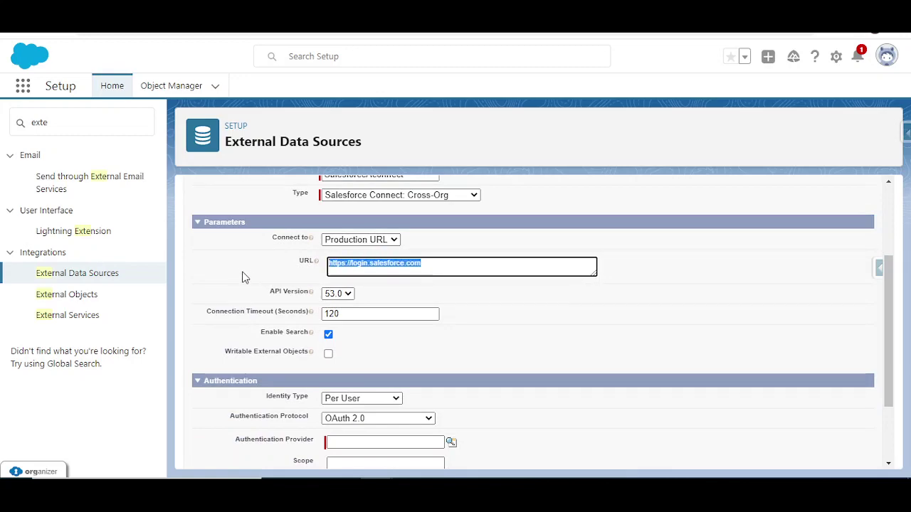
pyautogui.scroll(-1, 384, 346)
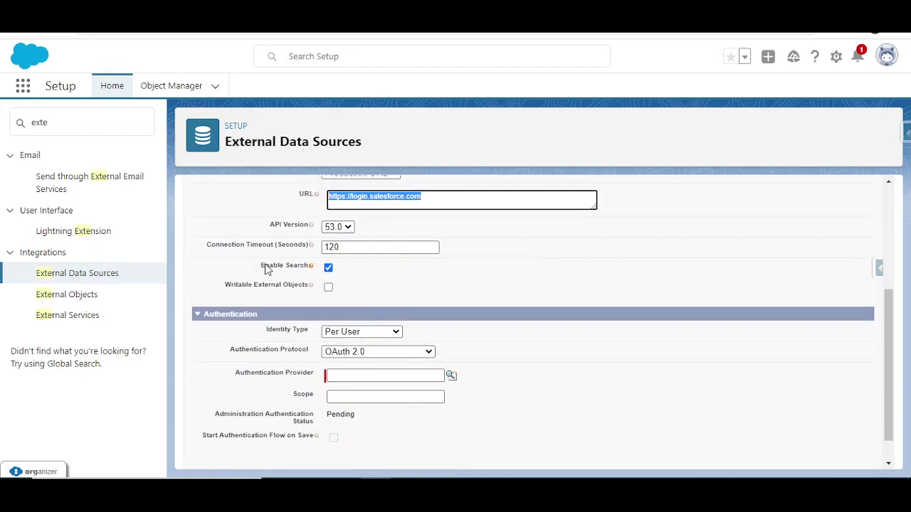
pyautogui.moveTo(265, 267); pyautogui.dragTo(314, 267)
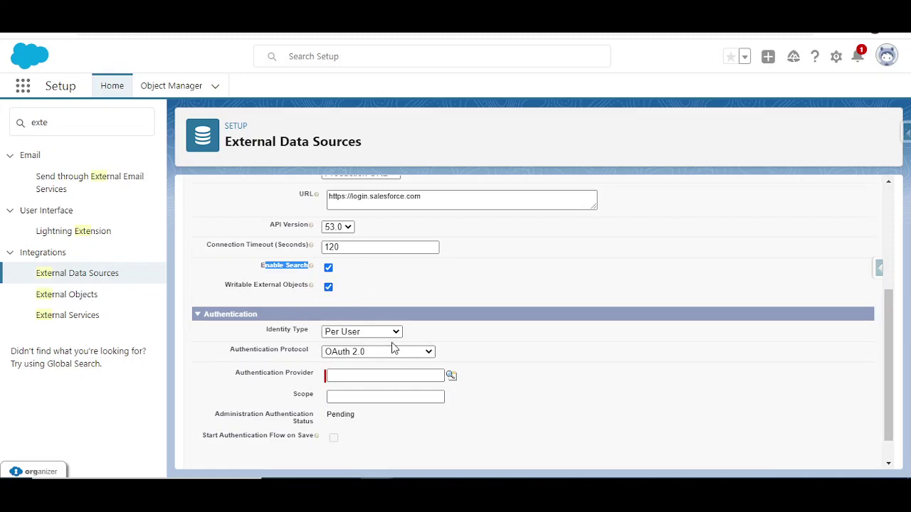
pyautogui.click(349, 331)
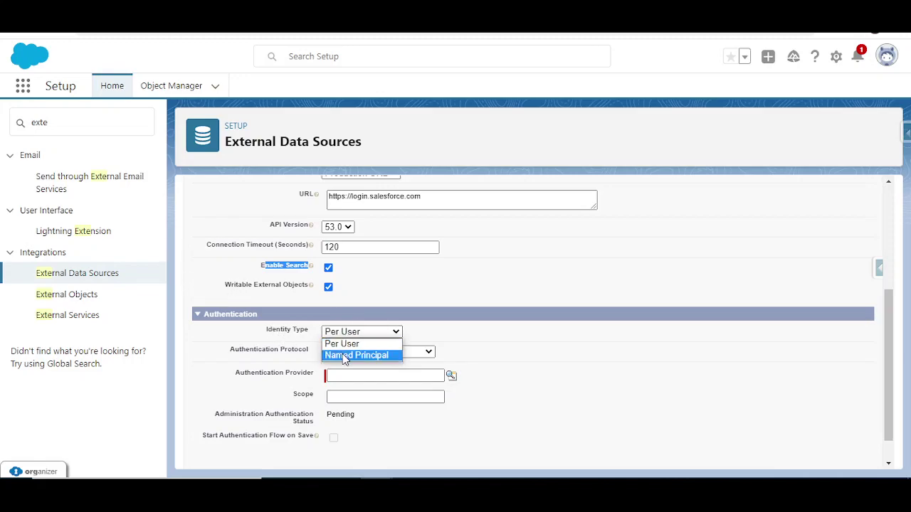
pyautogui.click(448, 306)
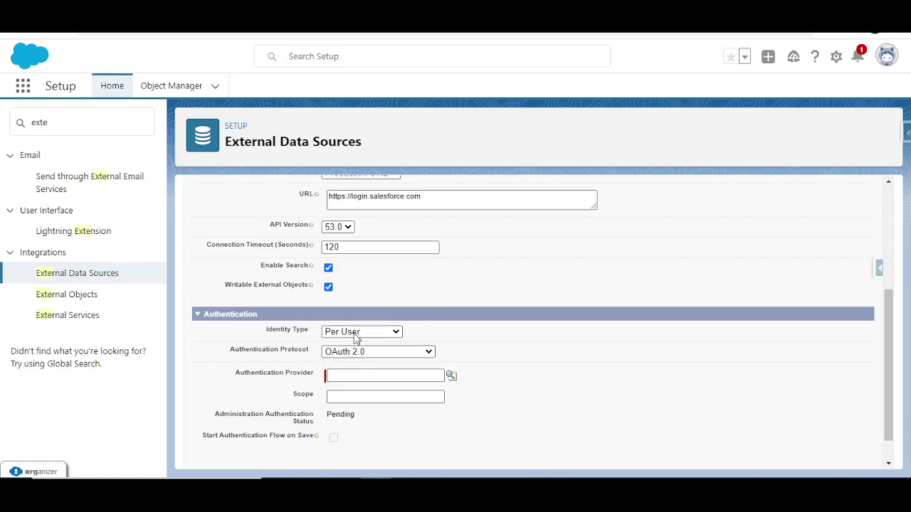
pyautogui.scroll(-1, 370, 320)
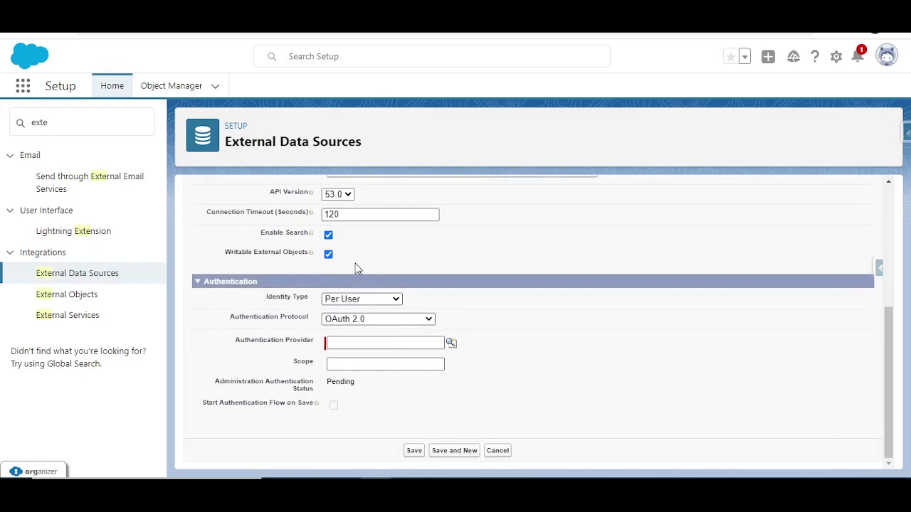
# Set Identity Type to Named Principal and Authentication Protocol to Password Authentication.
pyautogui.click(356, 300)
pyautogui.click(361, 323)
pyautogui.click(362, 326)
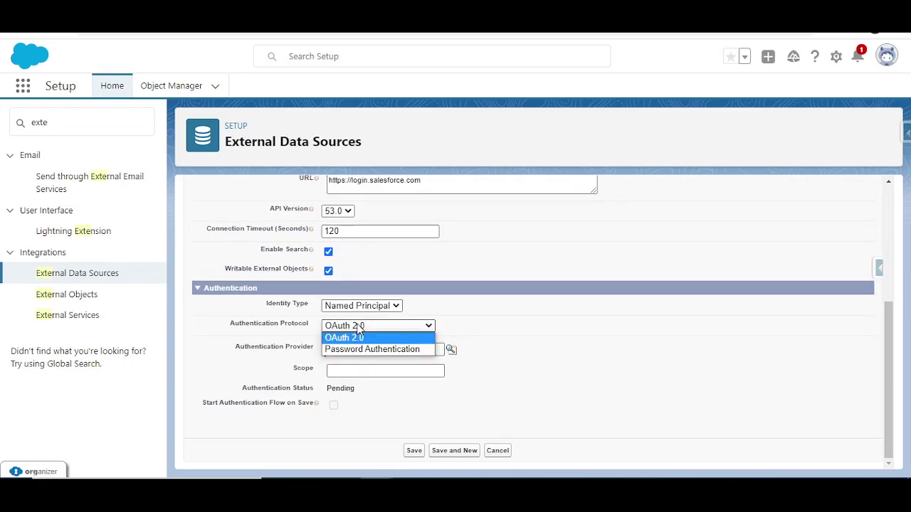
pyautogui.press('Escape')
pyautogui.click(363, 344)
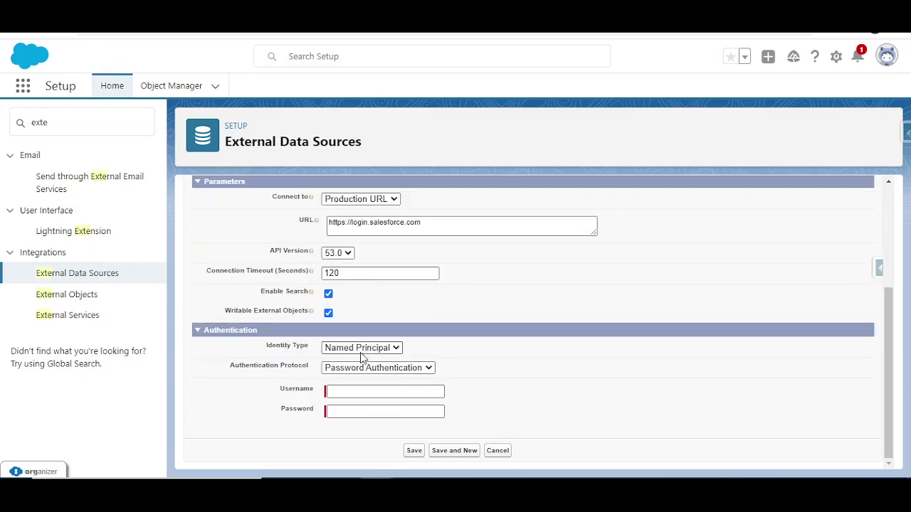
pyautogui.click(349, 391)
# Enter the account username and password, then save the SalesforceAconnect data source.
pyautogui.click(406, 417)
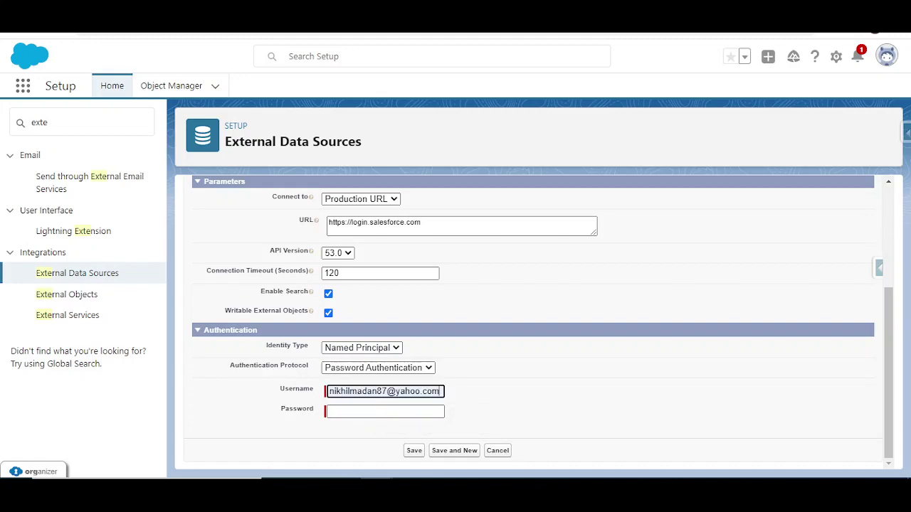
pyautogui.click(368, 413)
pyautogui.hotkey('ctrl', 'v')
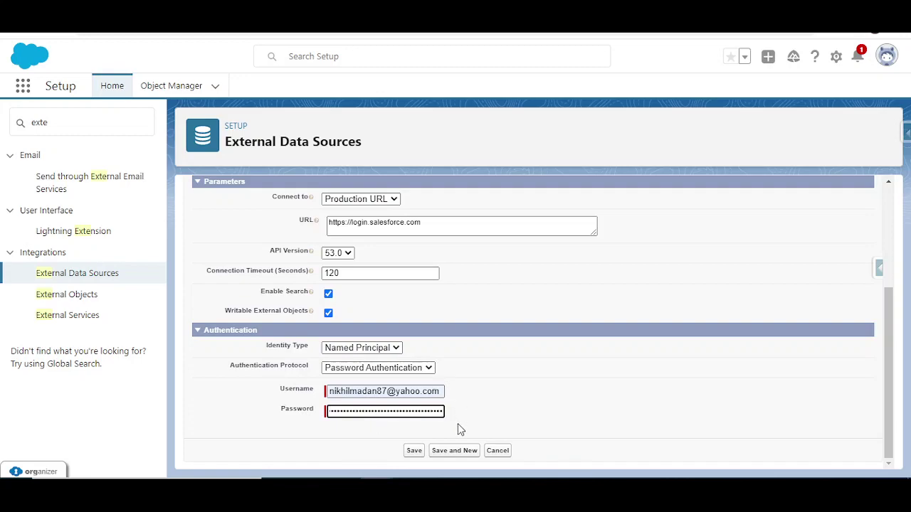
pyautogui.click(417, 451)
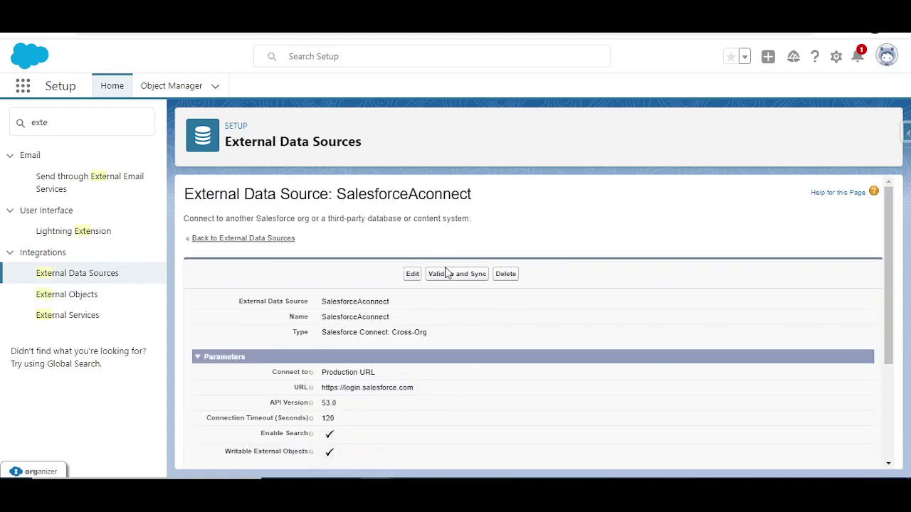
# Validate the SalesforceAconnect data source to list its available tables.
pyautogui.scroll(-2, 452, 342)
pyautogui.scroll(-1, 453, 356)
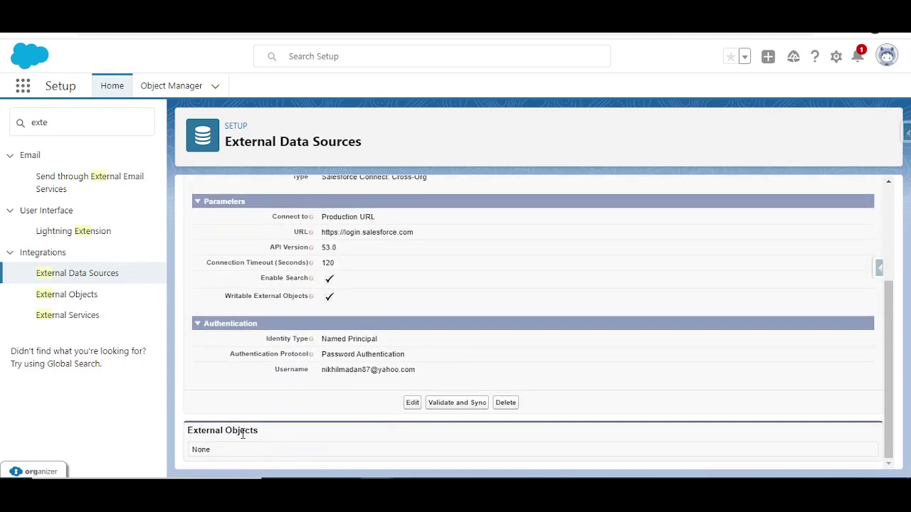
pyautogui.moveTo(210, 449); pyautogui.dragTo(197, 450)
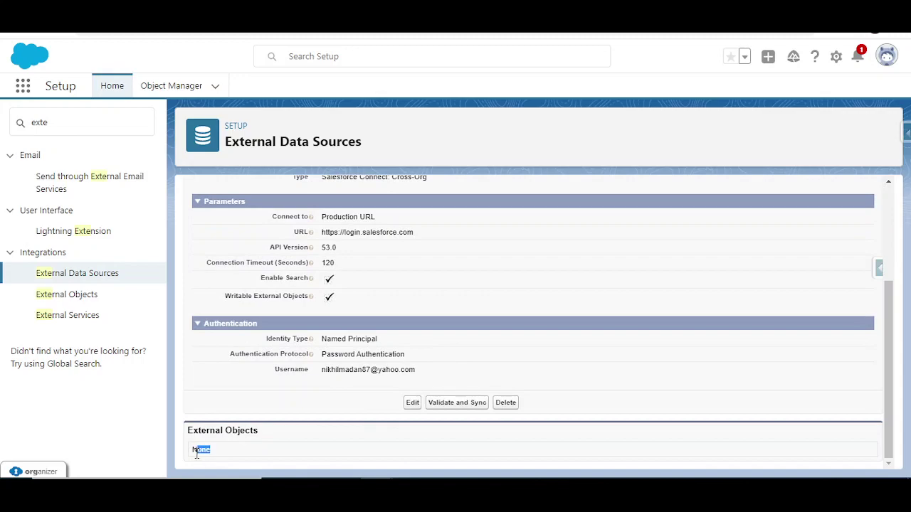
pyautogui.click(447, 403)
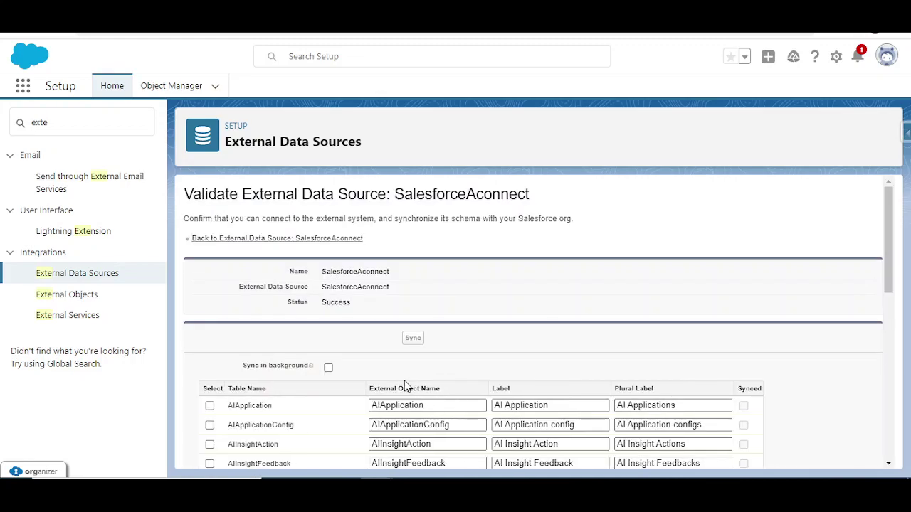
# Select the Account and Contact tables (Contact on page 12) and sync them as external objects.
pyautogui.scroll(-3, 346, 391)
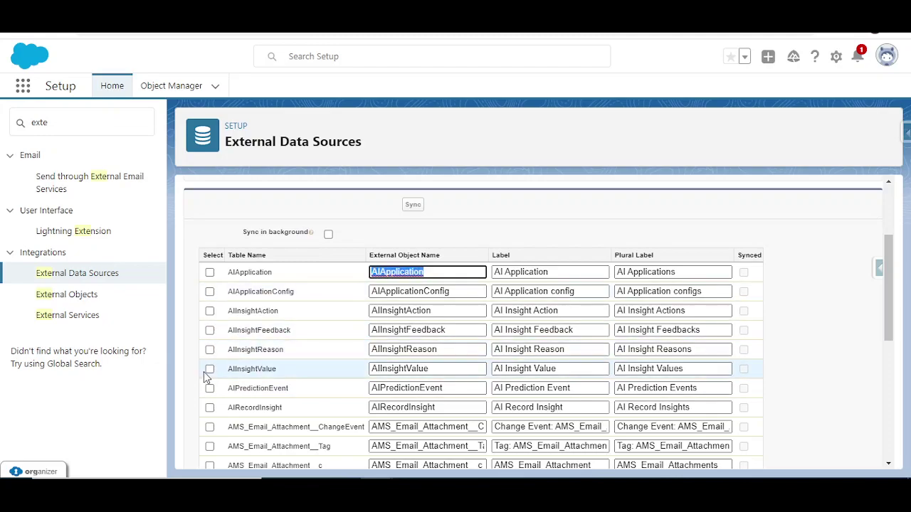
pyautogui.scroll(-2, 220, 368)
pyautogui.scroll(-2, 230, 339)
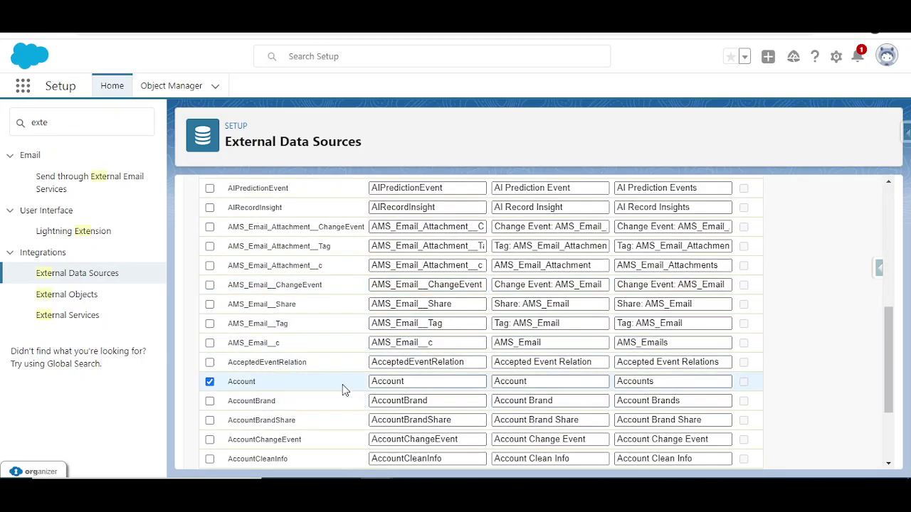
pyautogui.scroll(-2, 601, 377)
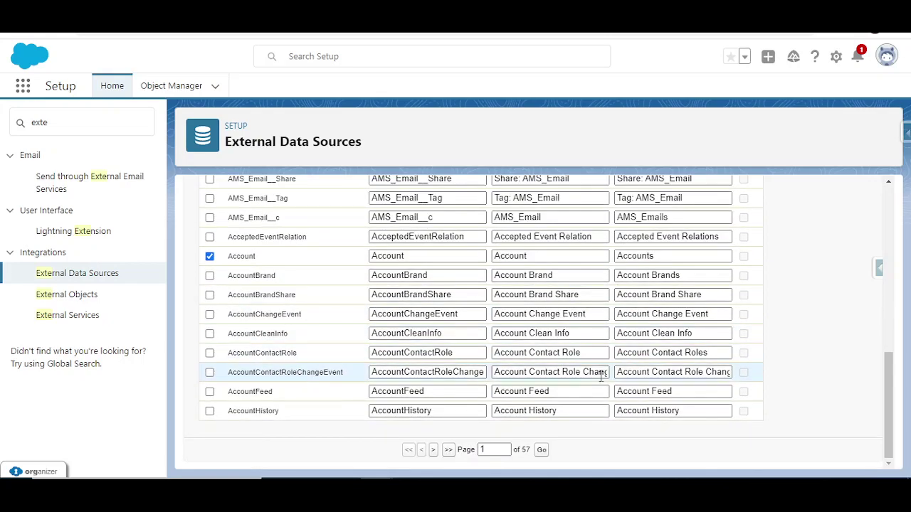
pyautogui.click(504, 446)
pyautogui.write('2')
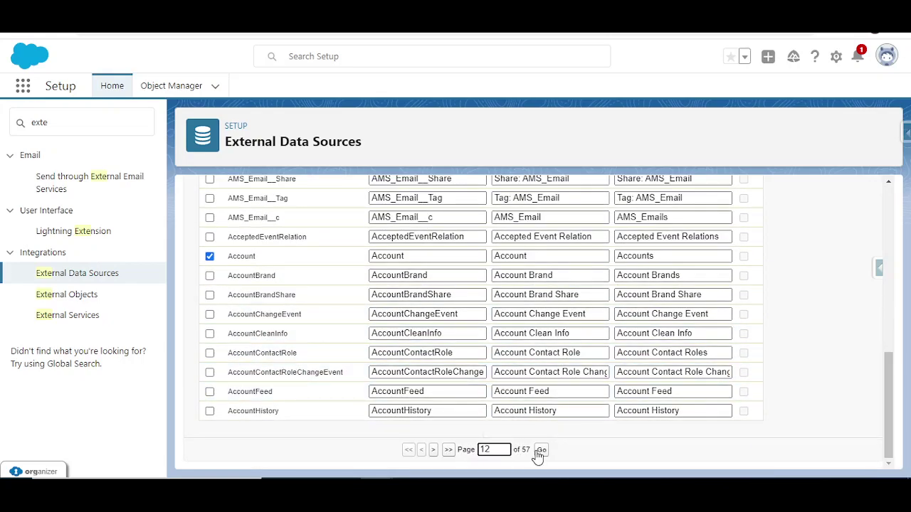
pyautogui.click(540, 451)
pyautogui.scroll(4, 370, 342)
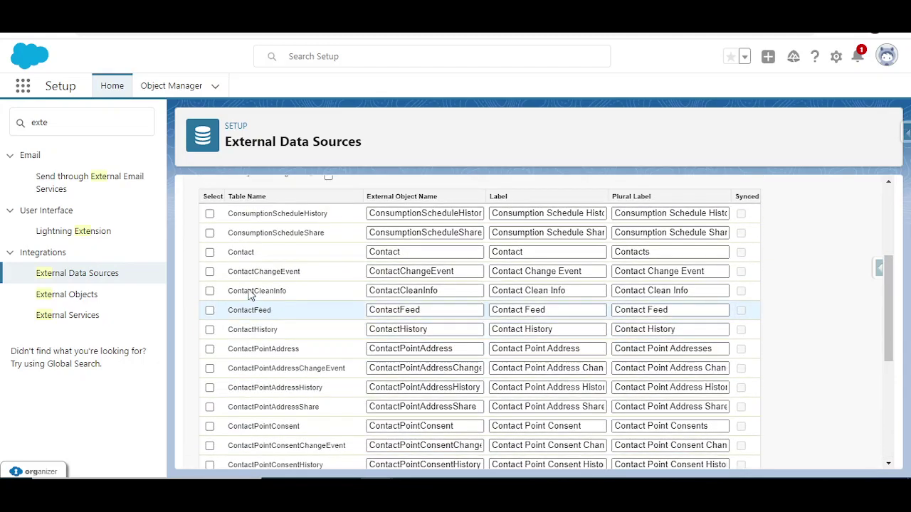
pyautogui.click(210, 253)
pyautogui.scroll(3, 237, 258)
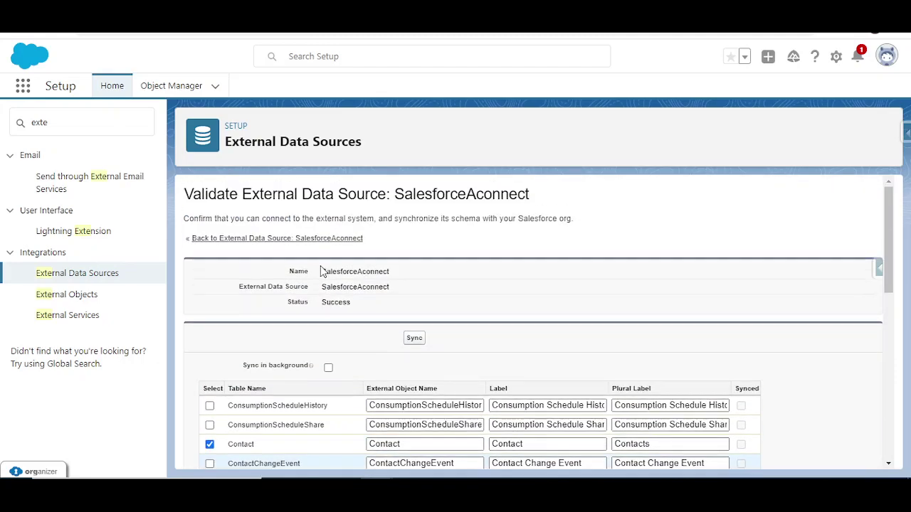
pyautogui.click(417, 339)
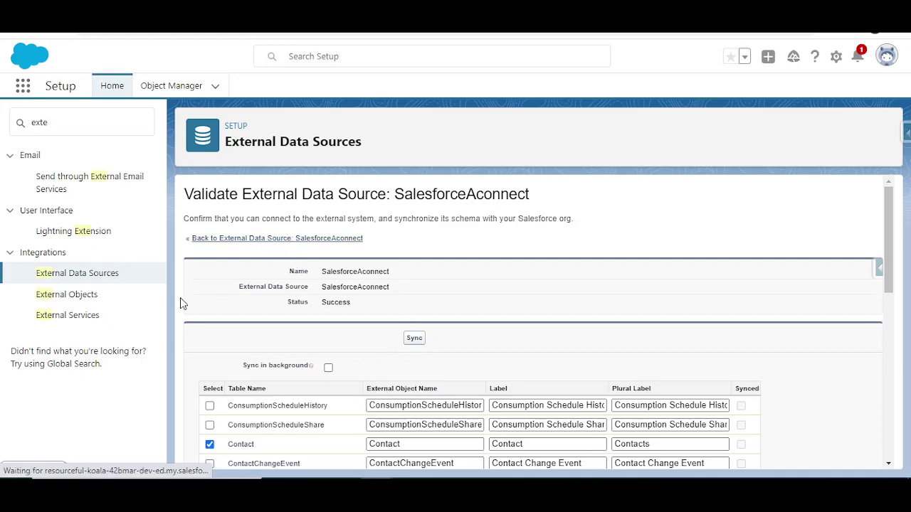
pyautogui.click(95, 302)
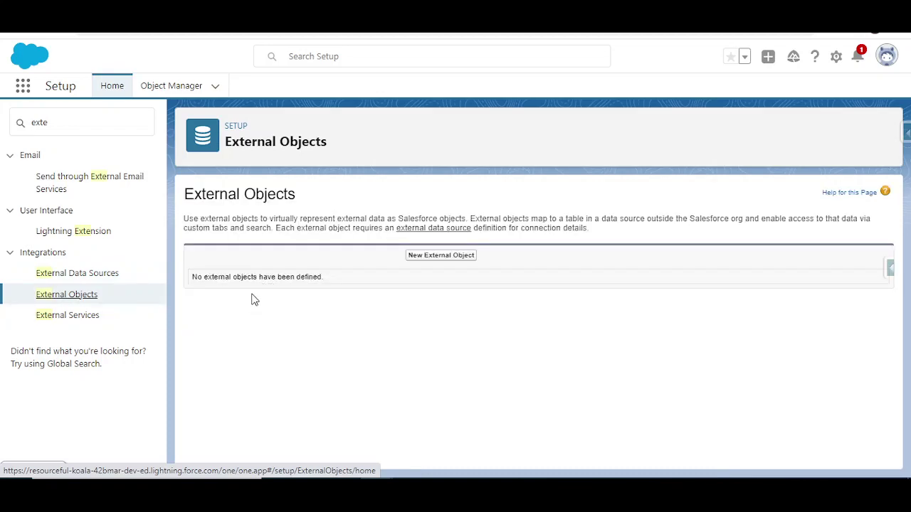
# Set the Account external object's Deployment Status to Deployed and save it.
pyautogui.press('F5')
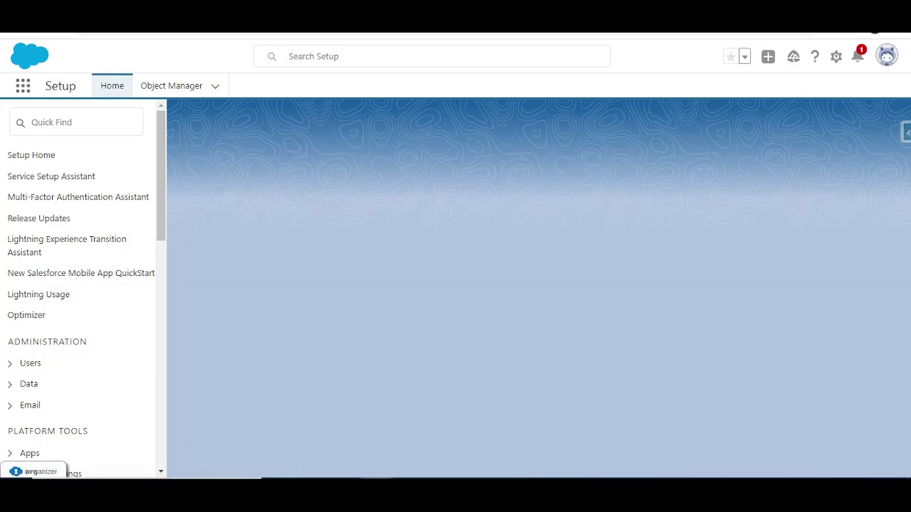
pyautogui.scroll(-5, 316, 350)
pyautogui.scroll(5, 316, 350)
pyautogui.scroll(-5, 265, 326)
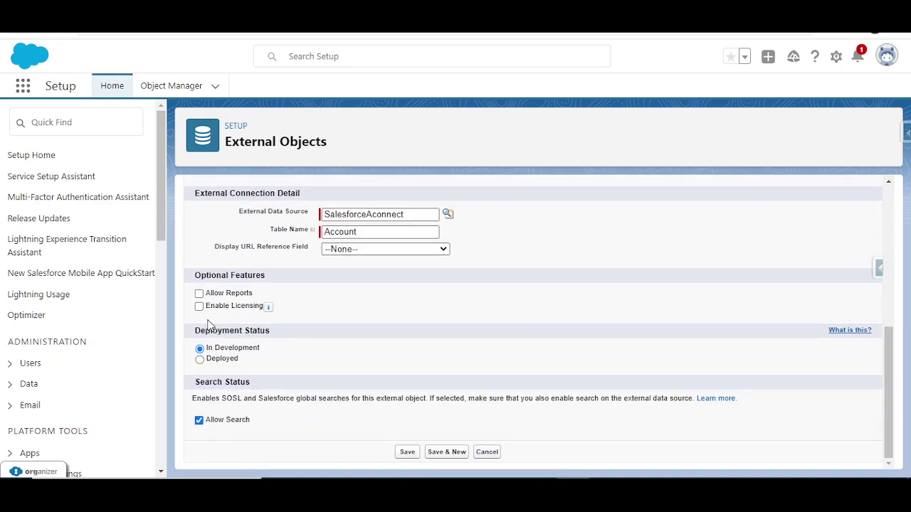
pyautogui.click(200, 359)
pyautogui.moveTo(204, 294); pyautogui.dragTo(250, 296)
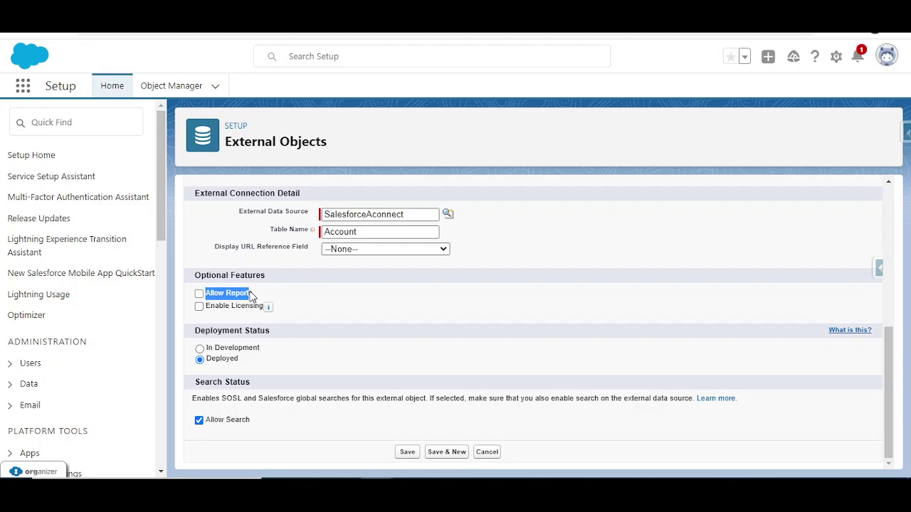
pyautogui.click(404, 453)
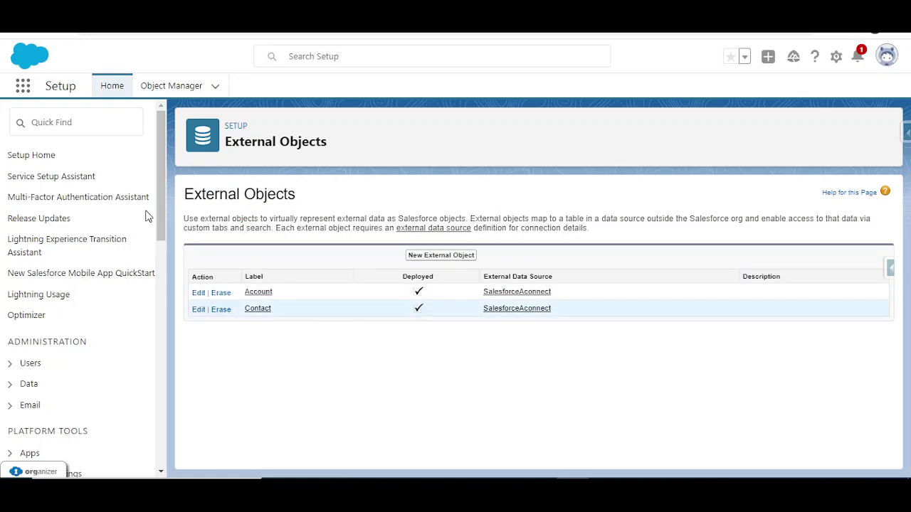
pyautogui.click(48, 129)
# Start a new custom object tab for the Account object using the Bell tab style.
pyautogui.write('ta')
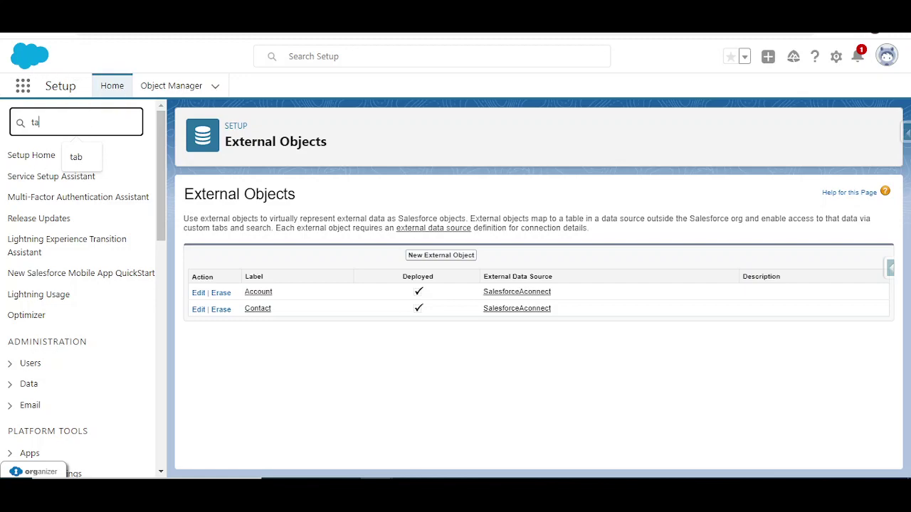
pyautogui.write('bs')
pyautogui.click(44, 197)
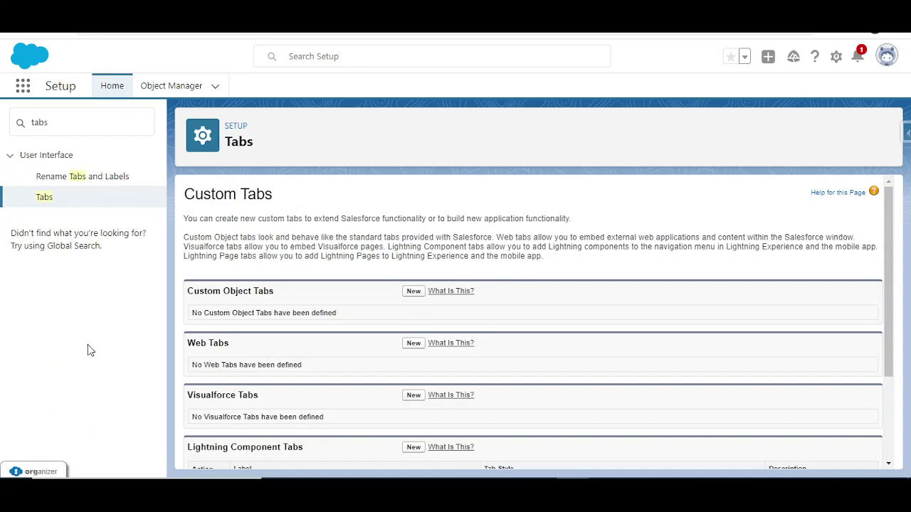
pyautogui.click(413, 292)
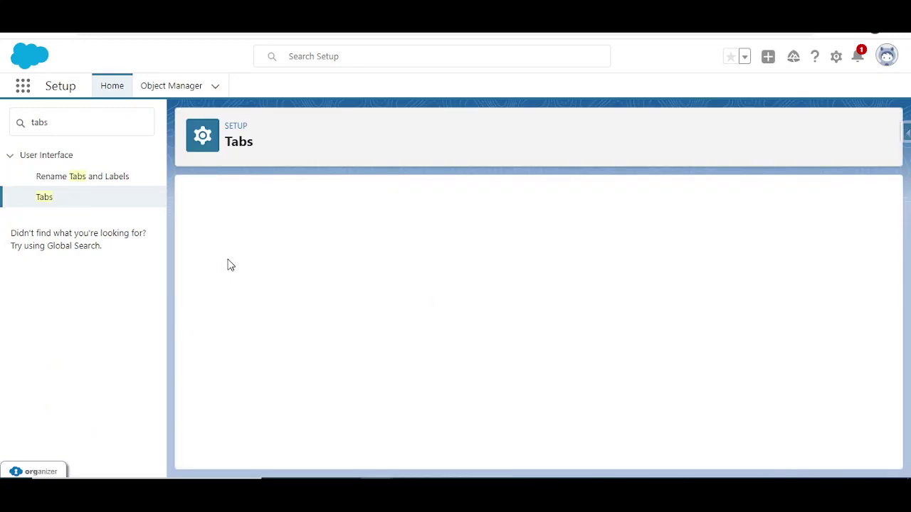
pyautogui.click(343, 300)
pyautogui.click(348, 323)
pyautogui.click(371, 321)
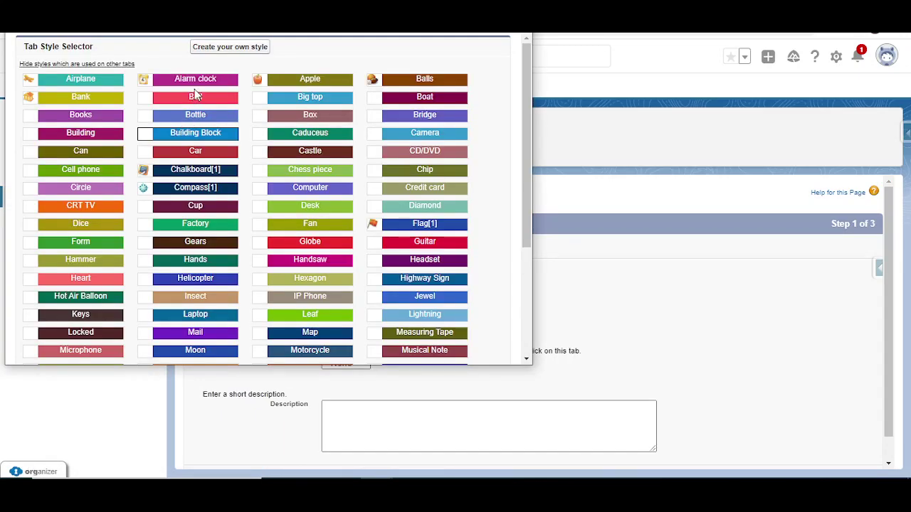
pyautogui.click(196, 97)
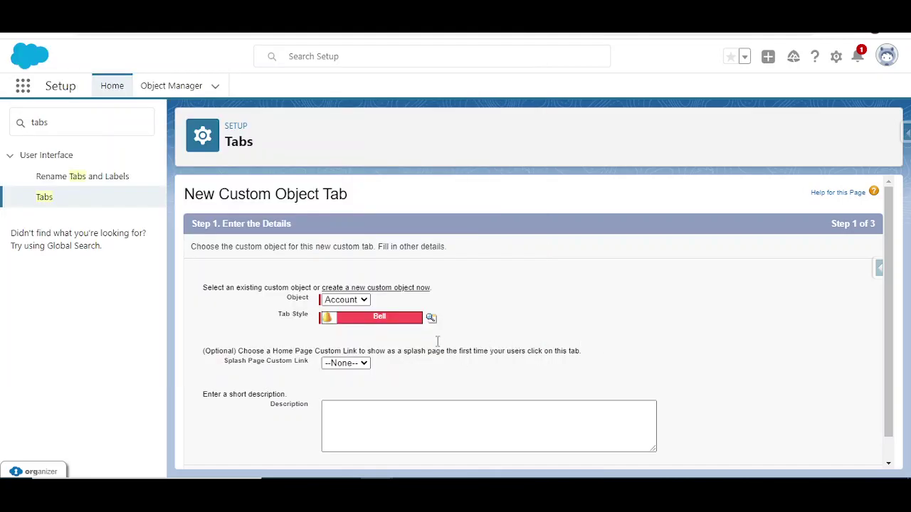
# Keep default profile visibility, include the tab only in the Sales app, and save it.
pyautogui.scroll(-1, 641, 313)
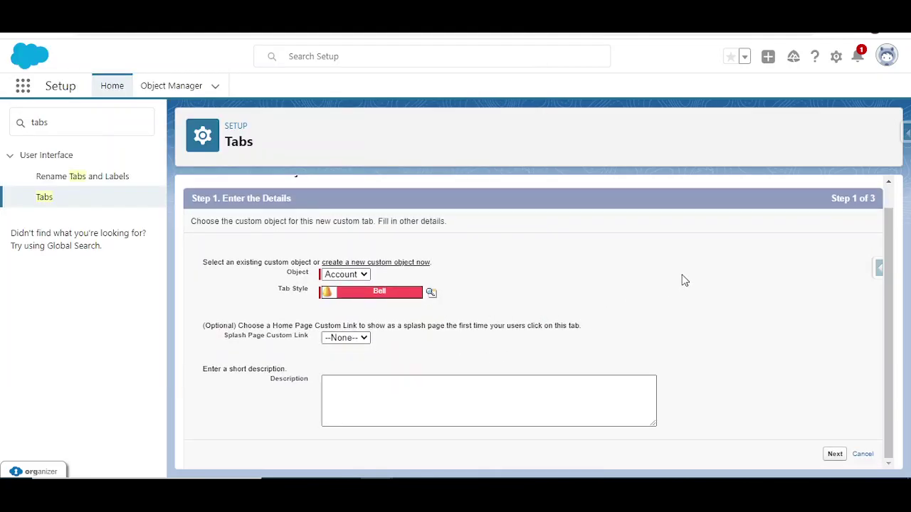
pyautogui.click(835, 455)
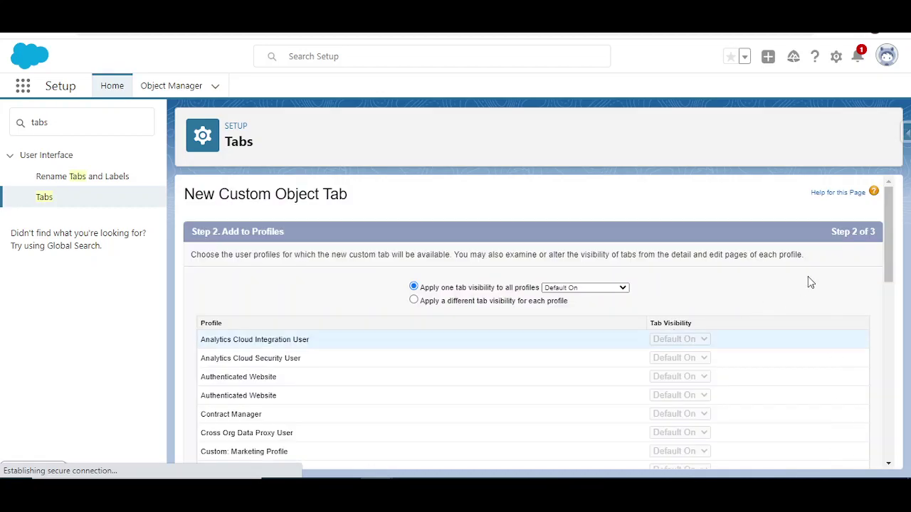
pyautogui.scroll(-4, 819, 413)
pyautogui.click(835, 454)
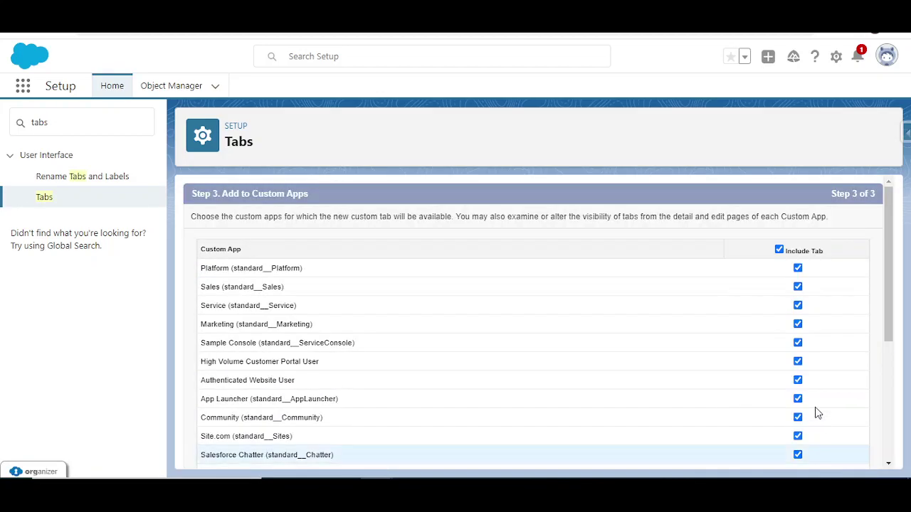
pyautogui.click(780, 250)
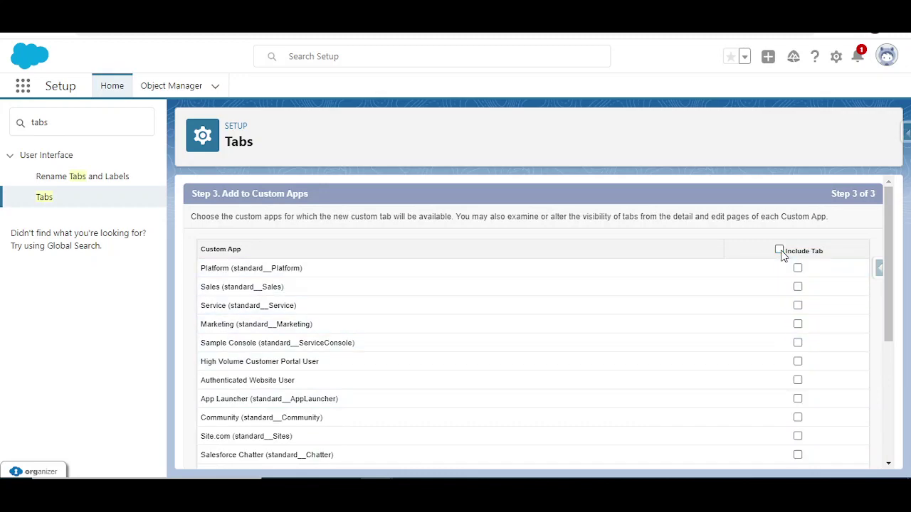
pyautogui.click(798, 288)
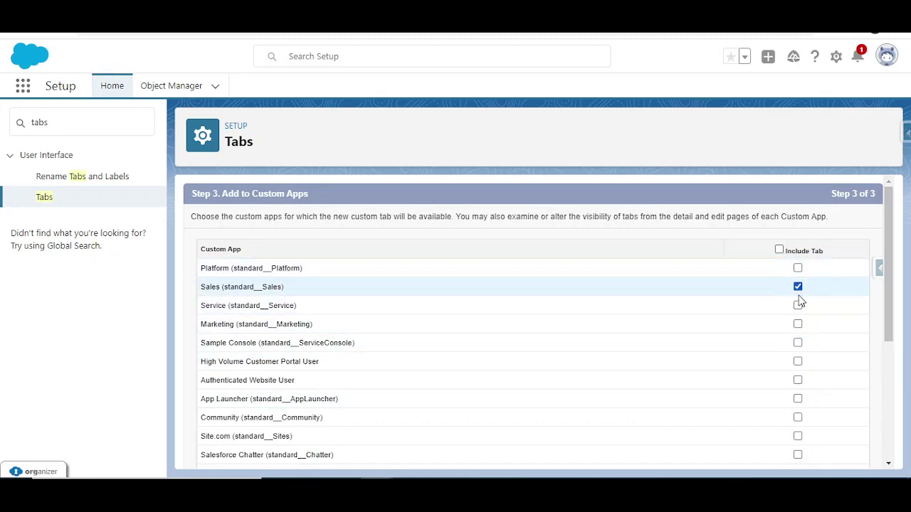
pyautogui.scroll(-3, 798, 313)
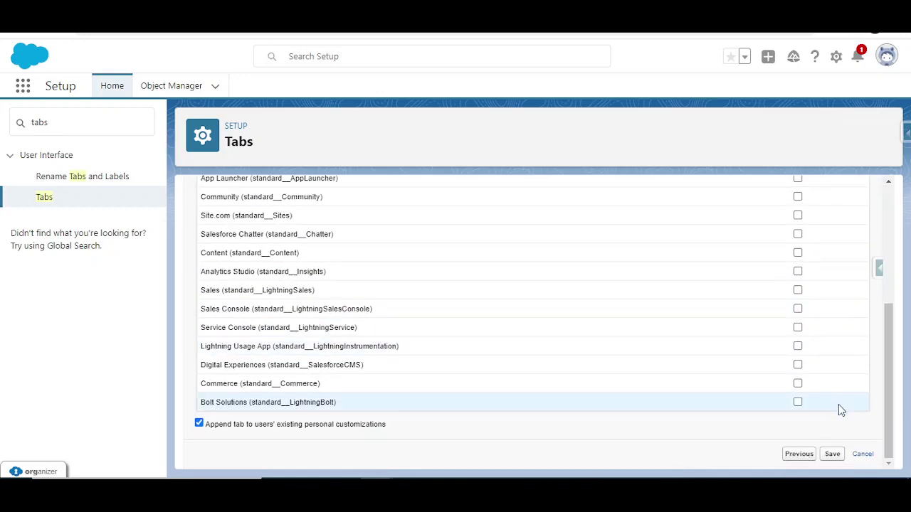
pyautogui.click(839, 456)
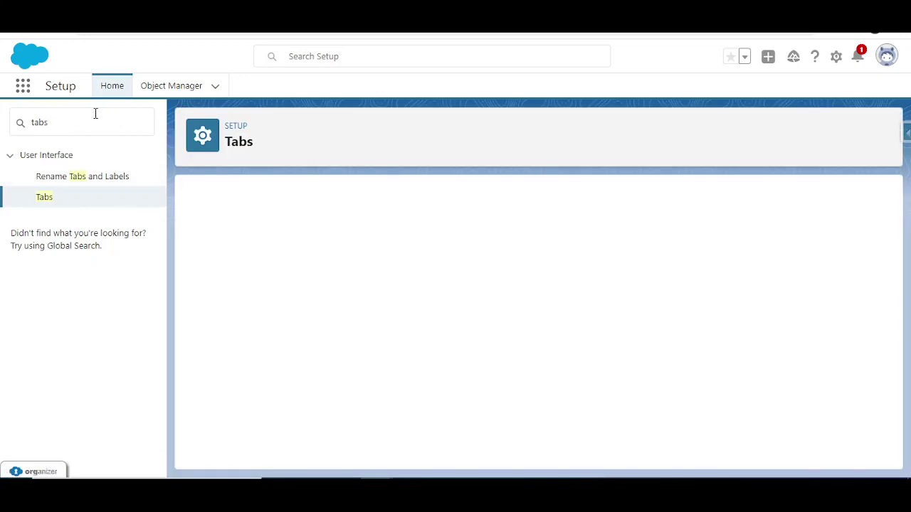
# Launch the Sales app from the App Launcher by searching 'sales'.
pyautogui.click(23, 86)
pyautogui.write('sales')
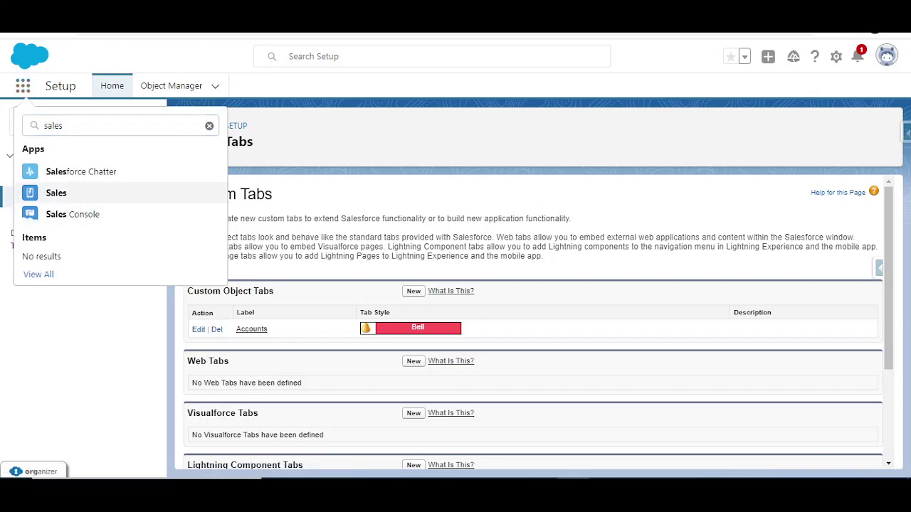
pyautogui.press('Return')
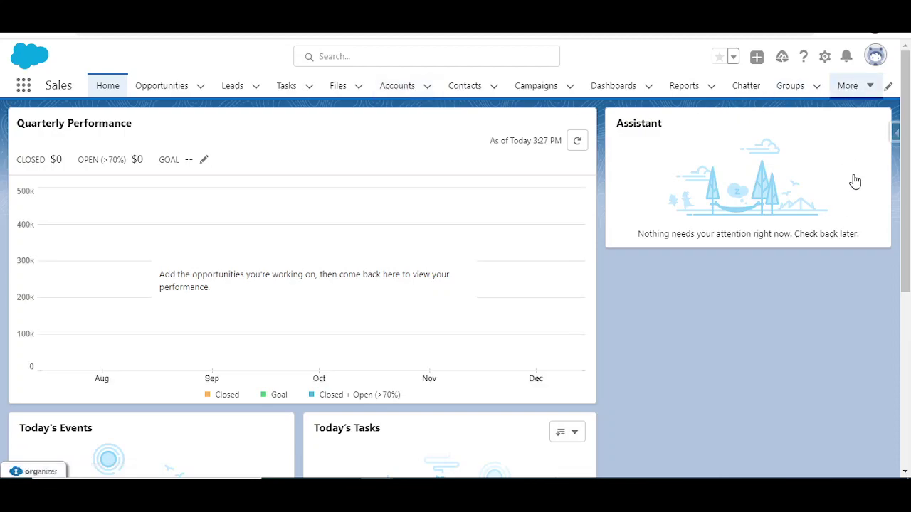
# Inspect the Sales navigation items without changes, then open the new external Accounts tab.
pyautogui.click(870, 89)
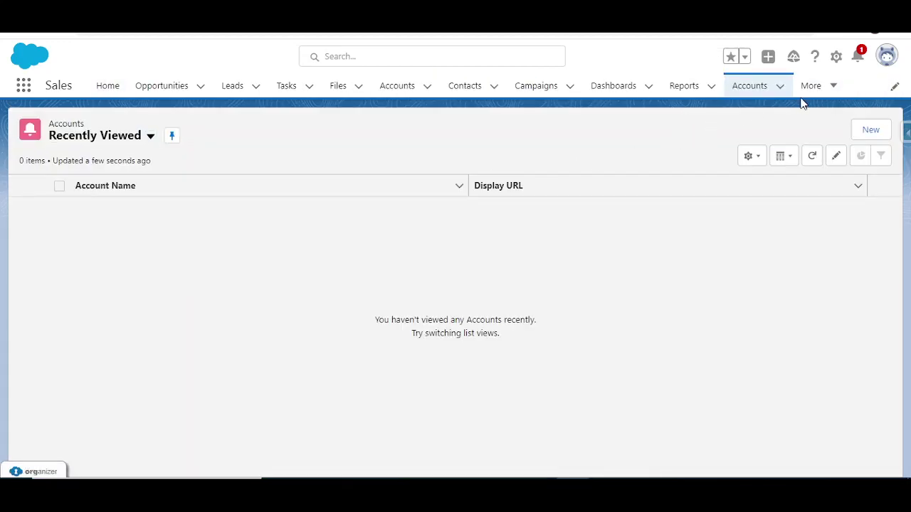
pyautogui.click(822, 90)
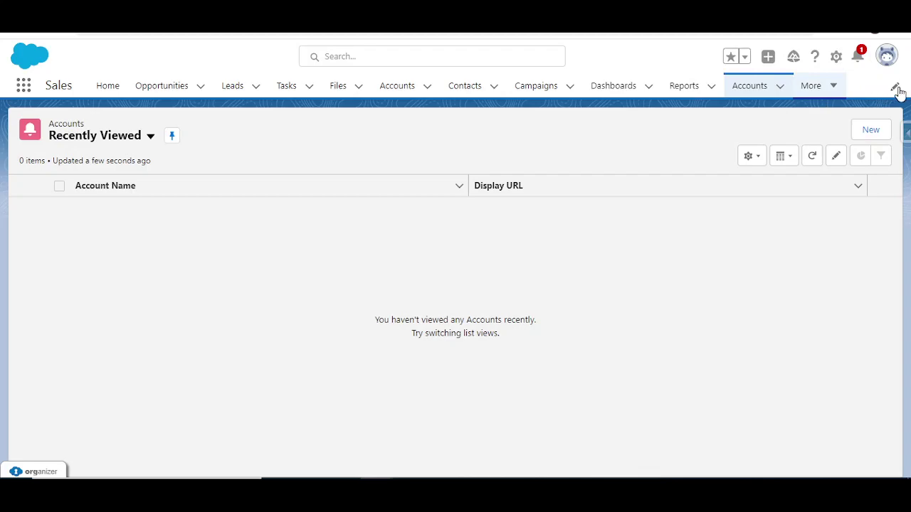
pyautogui.click(895, 87)
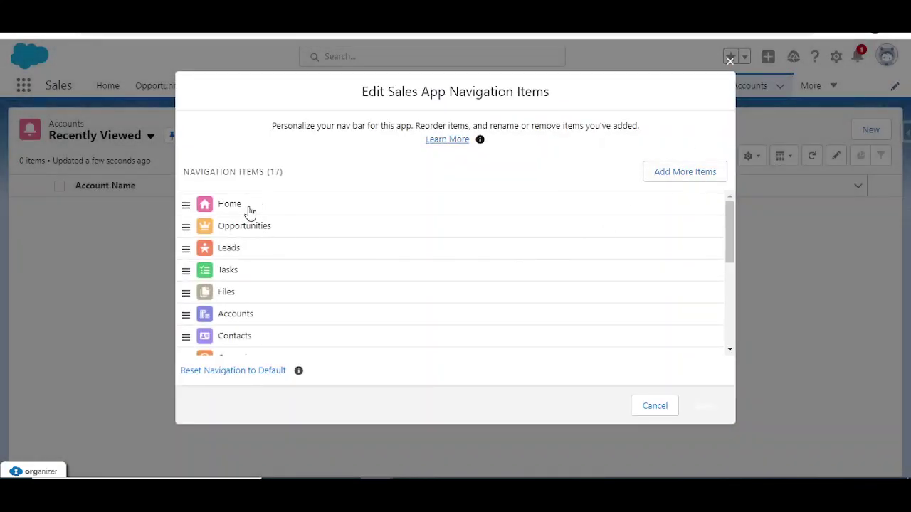
pyautogui.click(667, 406)
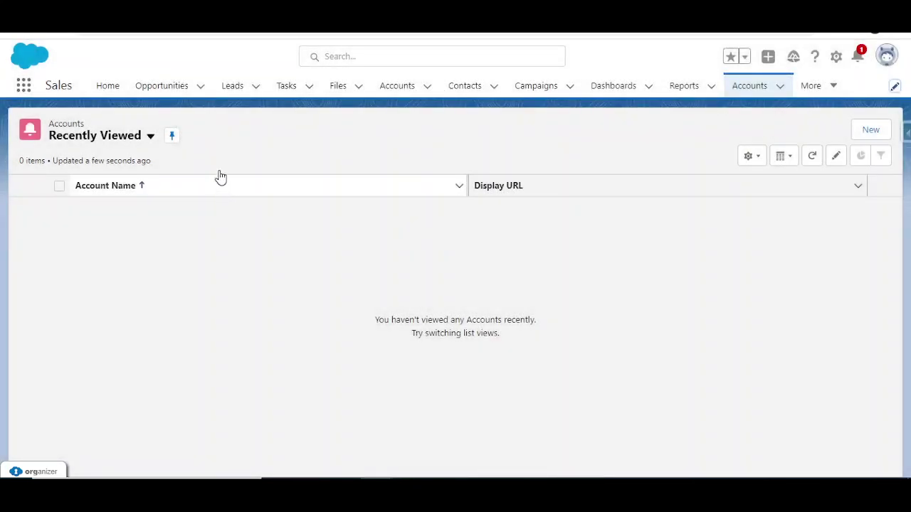
pyautogui.click(399, 87)
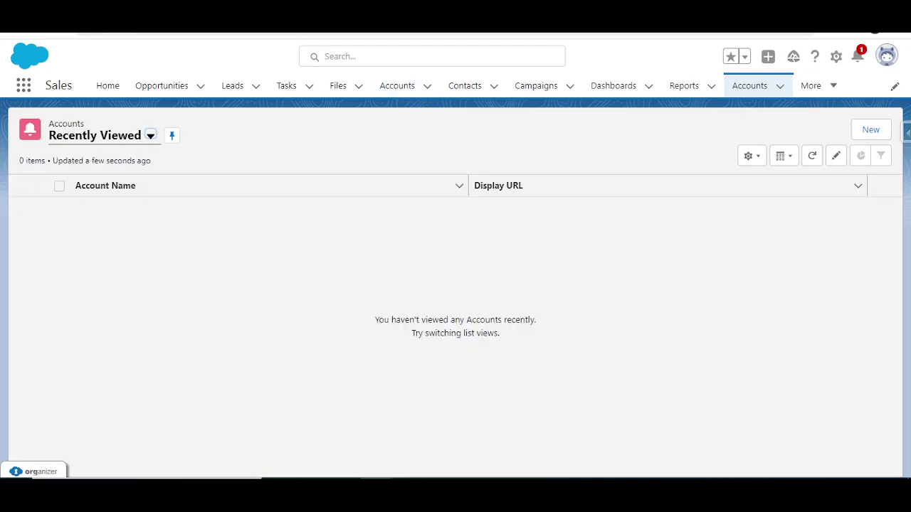
pyautogui.press('F11')
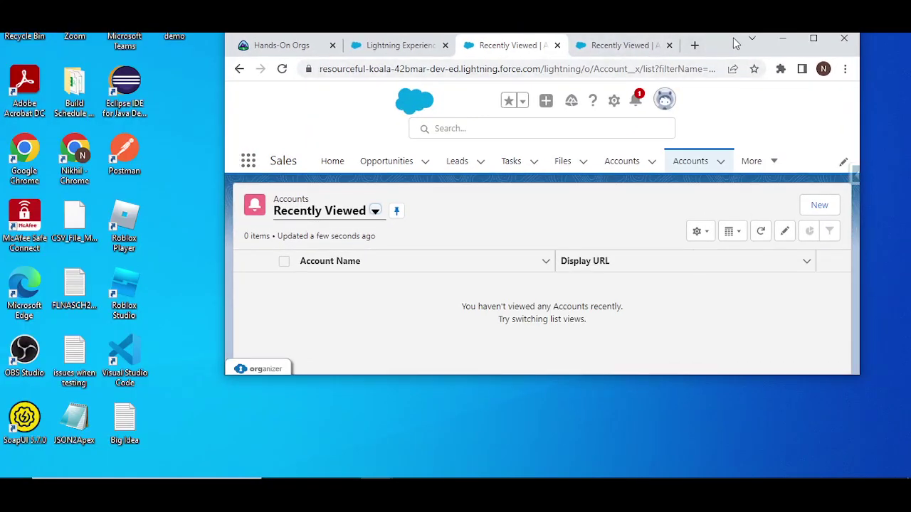
# Confirm the Accounts list's page address references the Account__x object.
pyautogui.press('F11')
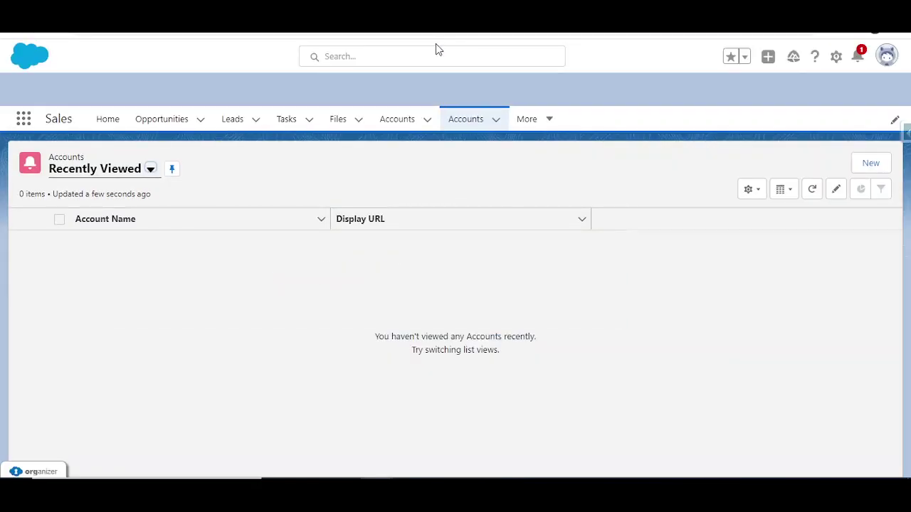
pyautogui.press('F11')
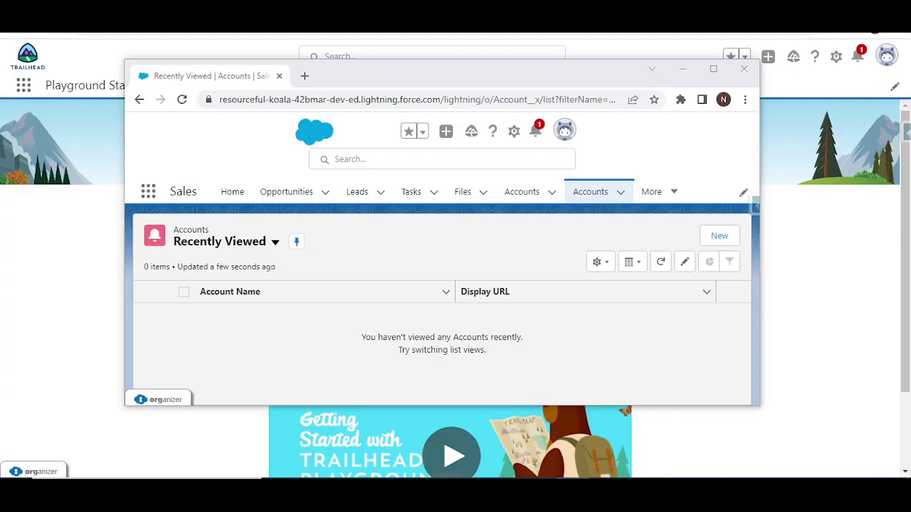
pyautogui.click(528, 99)
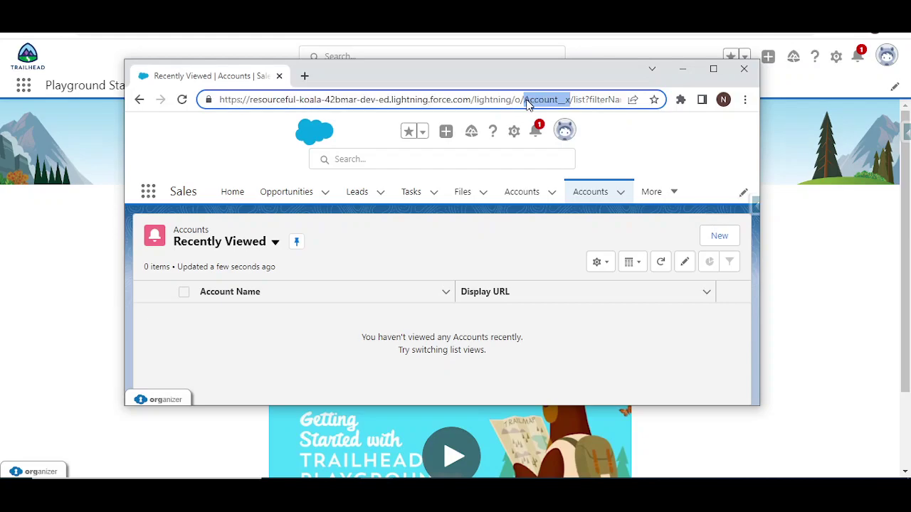
pyautogui.click(527, 100)
pyautogui.doubleClick(535, 100)
pyautogui.press('super+Up')
# Switch the list view to All and open the Accenture account record.
pyautogui.click(133, 146)
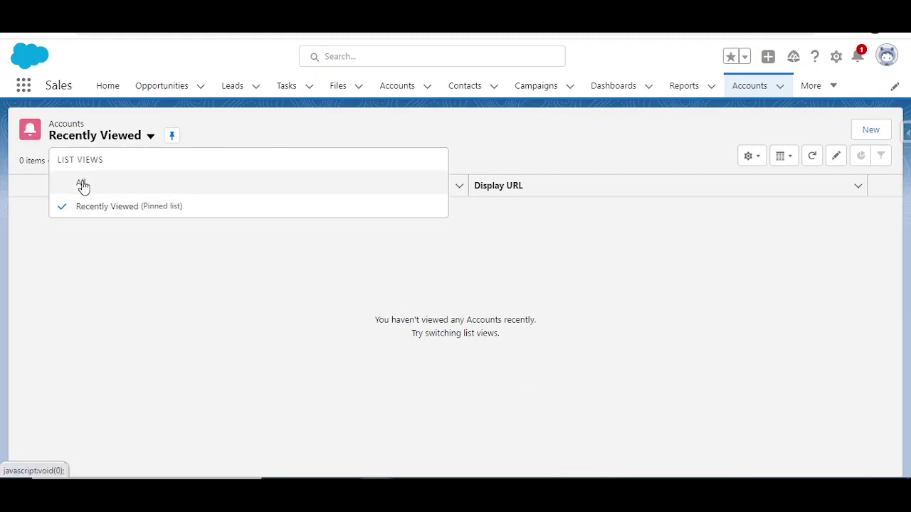
pyautogui.click(82, 183)
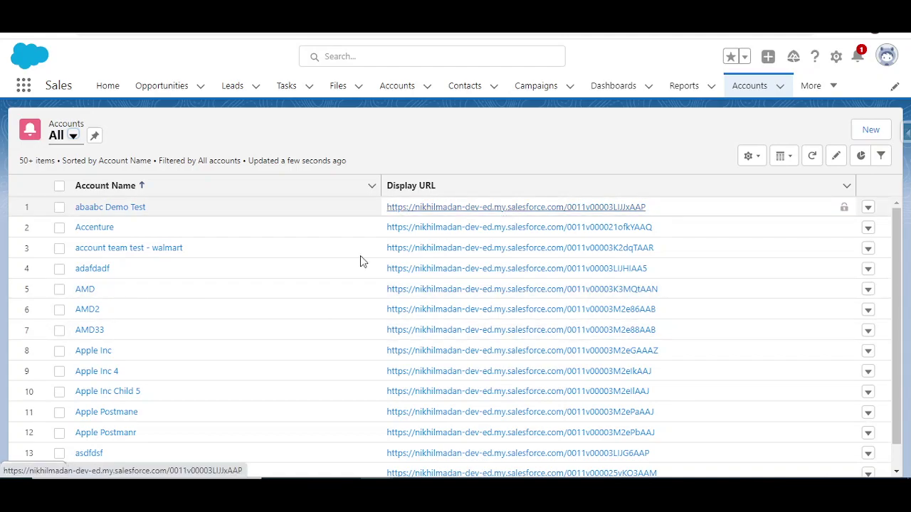
pyautogui.rightClick(442, 234)
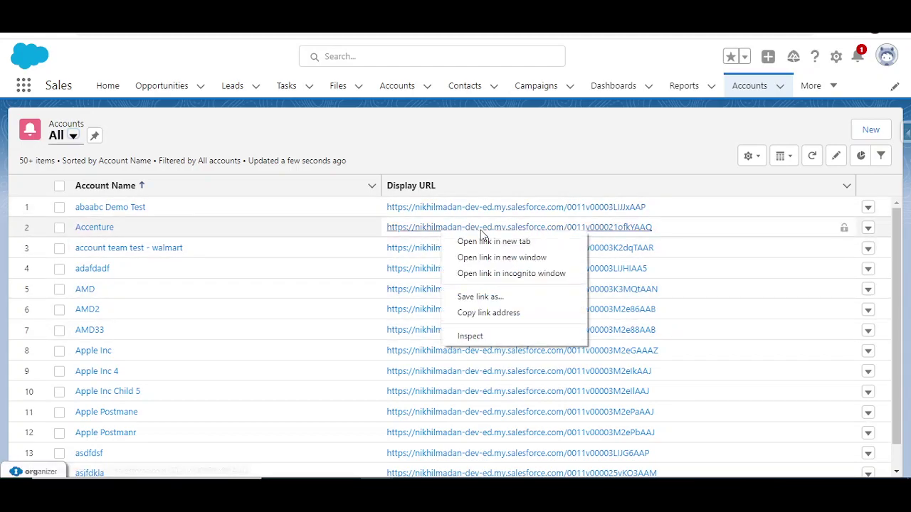
pyautogui.click(480, 241)
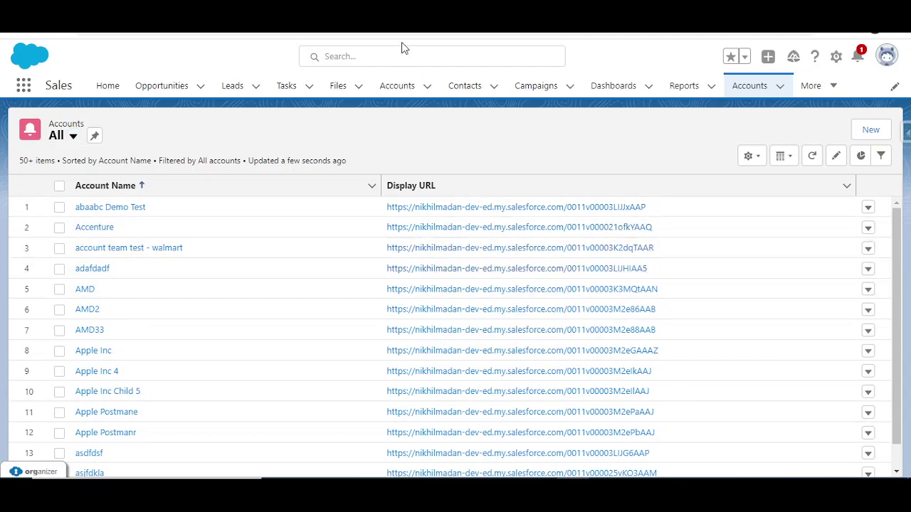
pyautogui.click(85, 229)
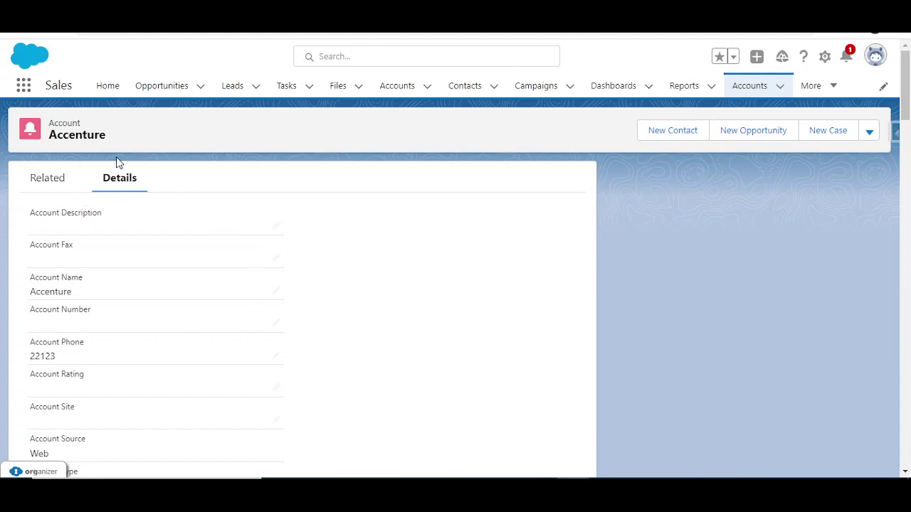
# Change Accenture's Account Phone to 22123567, save, and return to the Details tab.
pyautogui.scroll(-4, 128, 242)
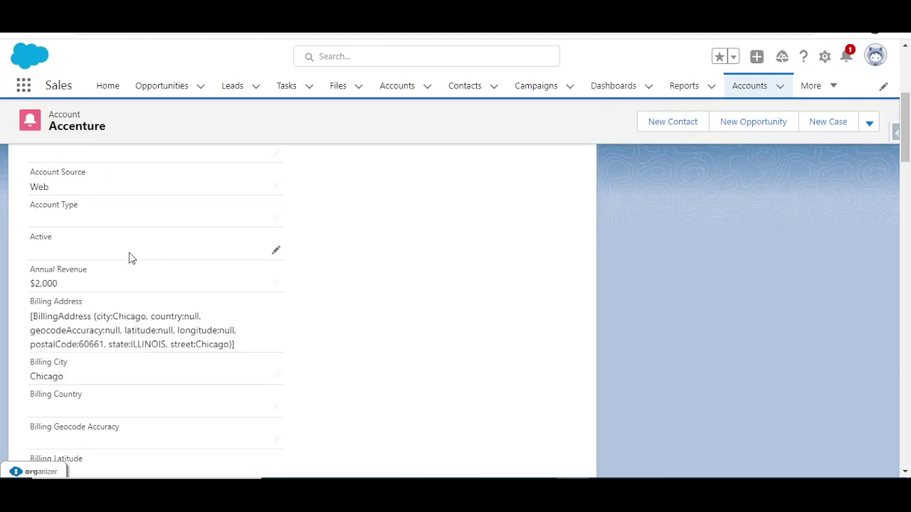
pyautogui.moveTo(28, 317); pyautogui.dragTo(233, 345)
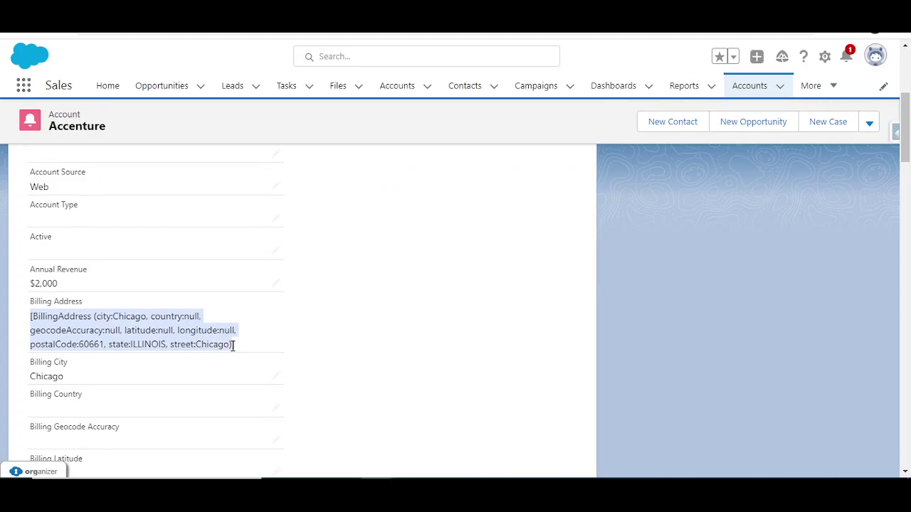
pyautogui.scroll(4, 224, 346)
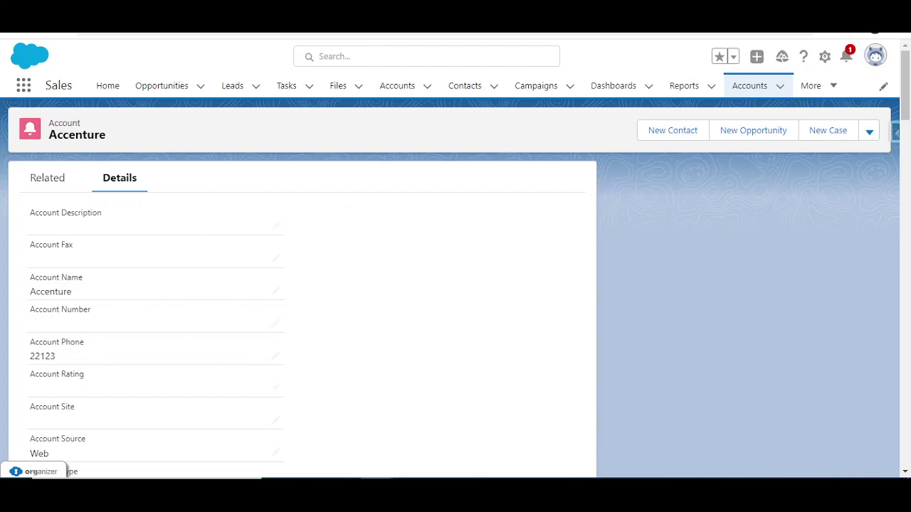
pyautogui.press('F5')
pyautogui.click(276, 362)
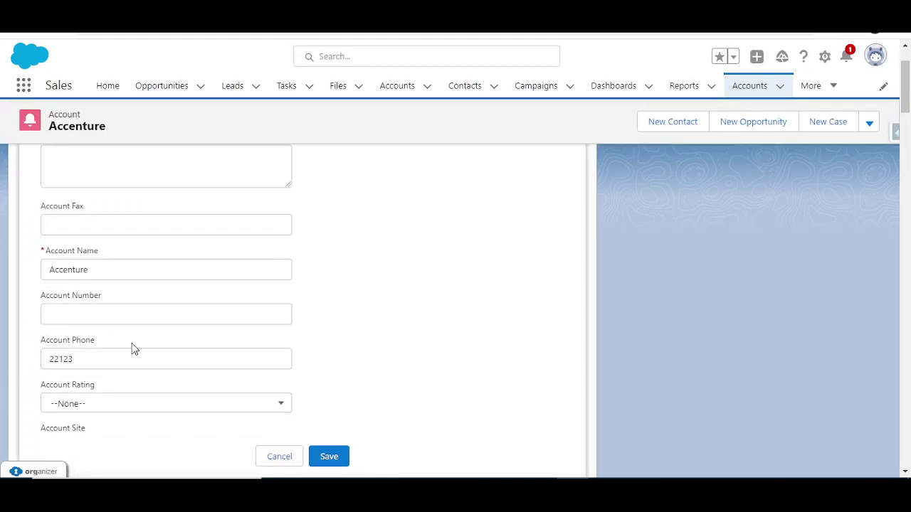
pyautogui.click(128, 361)
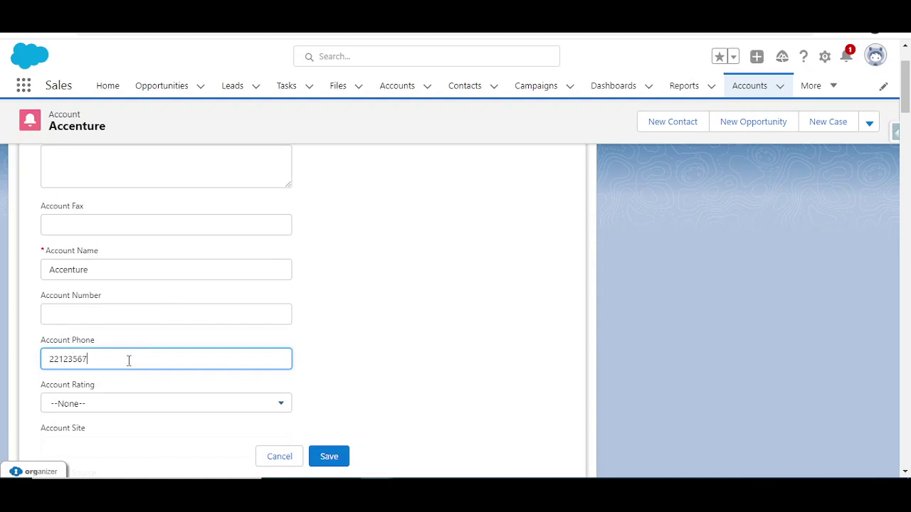
pyautogui.click(344, 461)
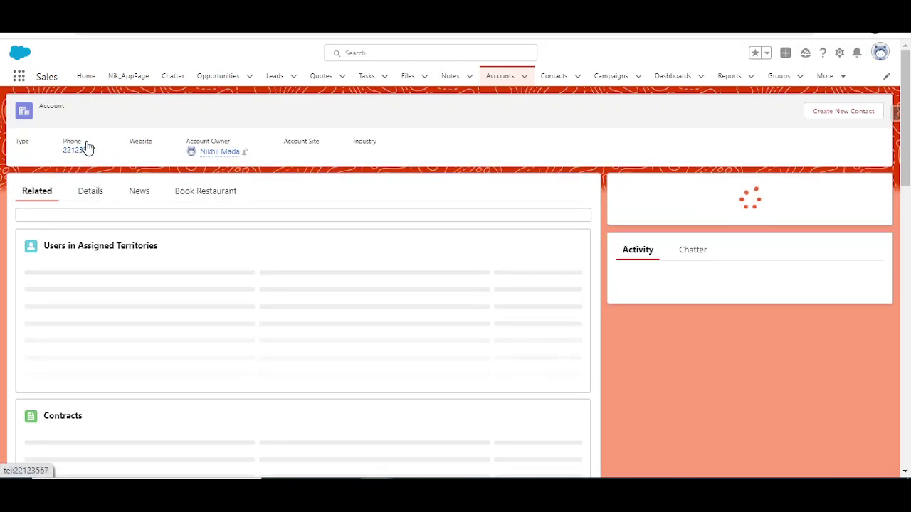
pyautogui.click(89, 191)
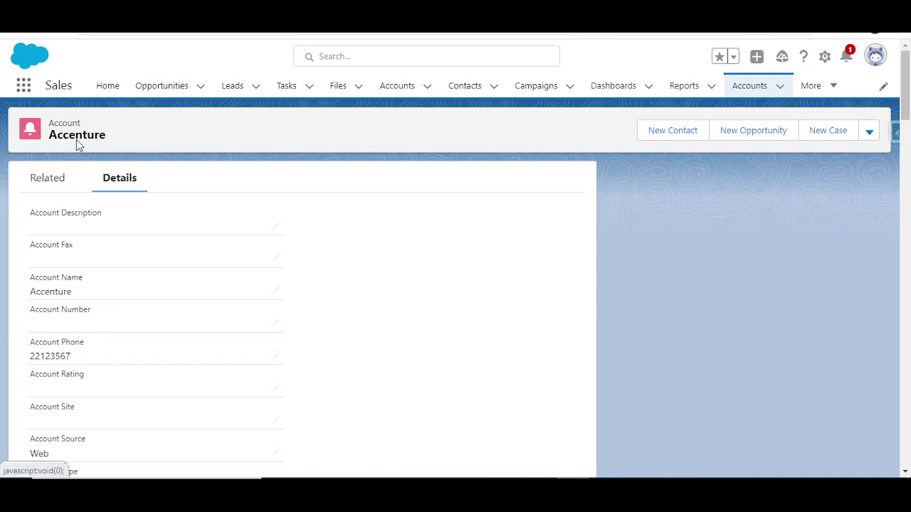
# From the Accenture record, go to Setup and reach External Objects via Quick Find 'exter'.
pyautogui.click(37, 188)
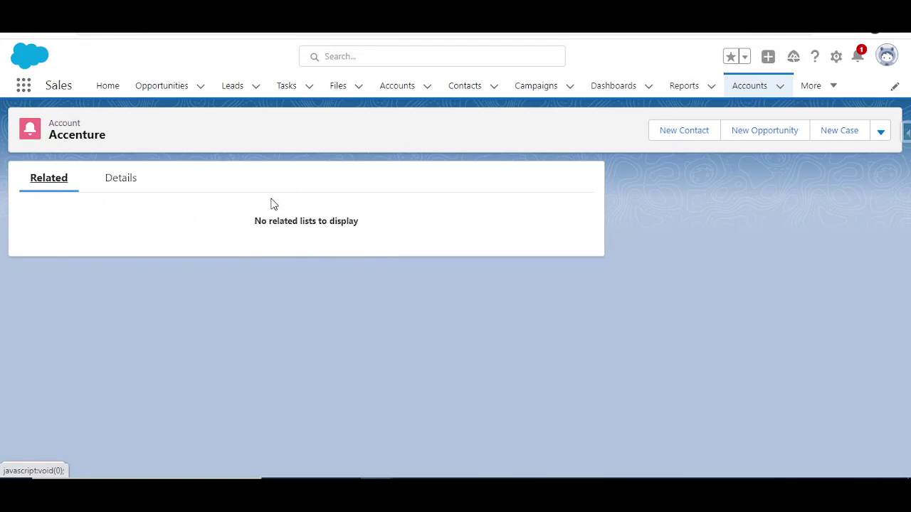
pyautogui.click(834, 60)
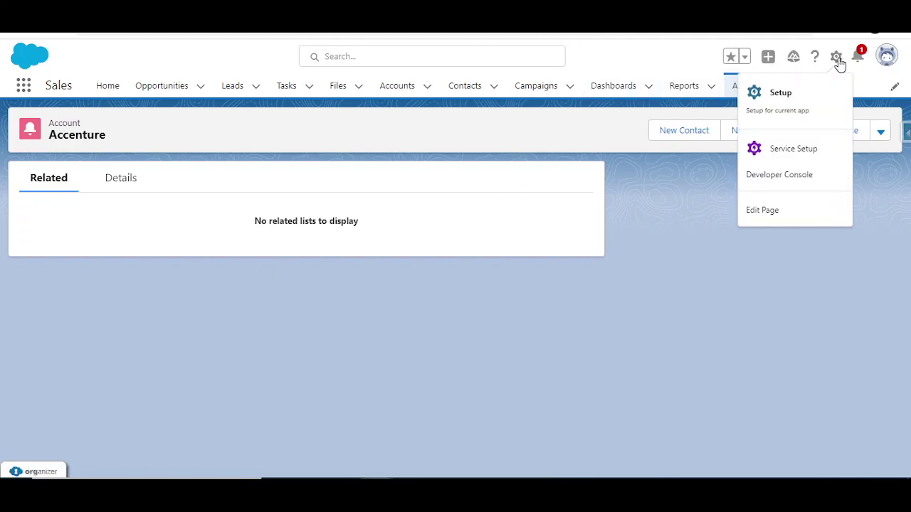
pyautogui.click(800, 97)
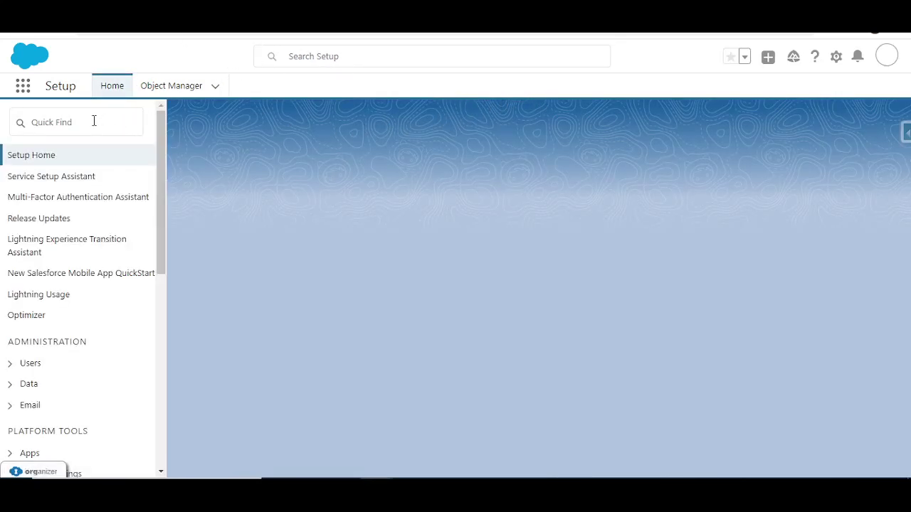
pyautogui.click(94, 121)
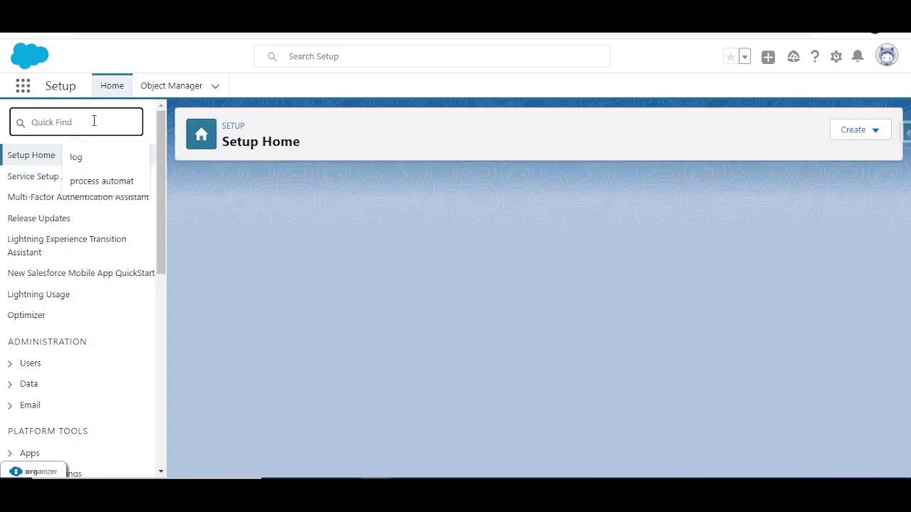
pyautogui.write('ext')
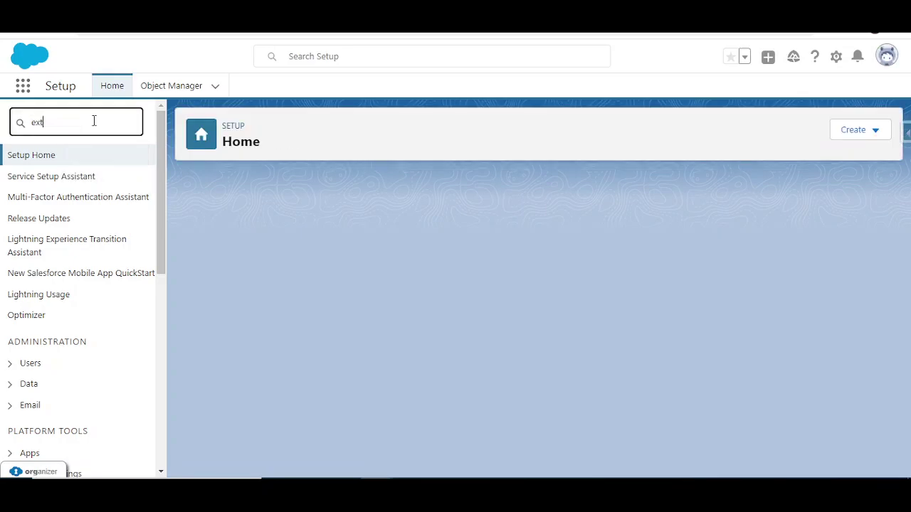
pyautogui.write('er')
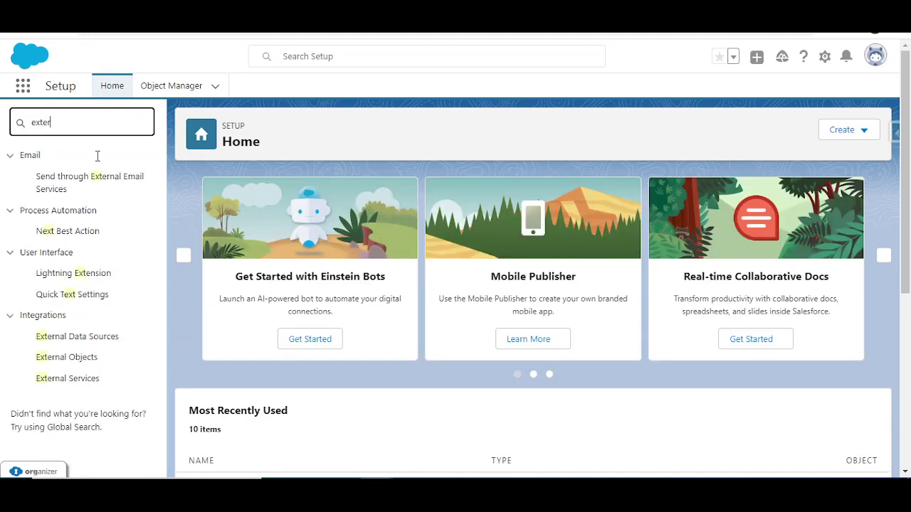
pyautogui.click(83, 260)
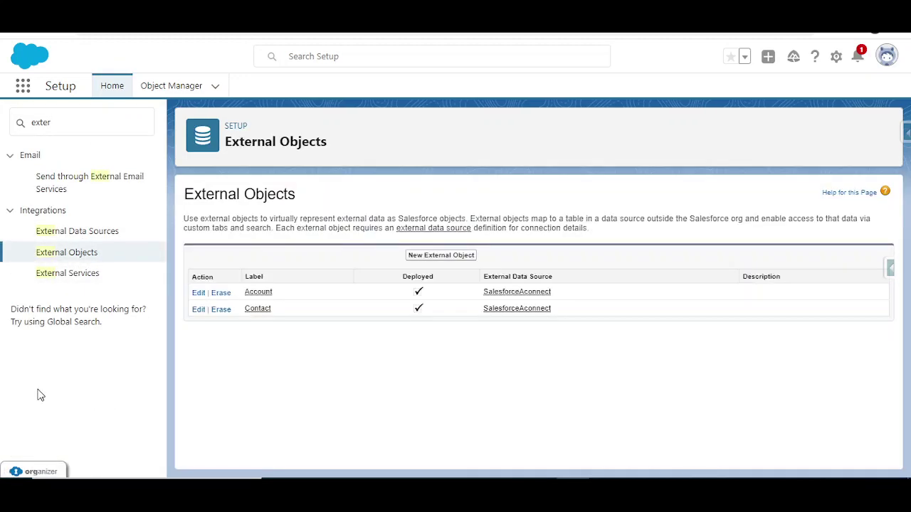
# Open the Contact external object and review its Account ID External Lookup(Account) field.
pyautogui.click(255, 310)
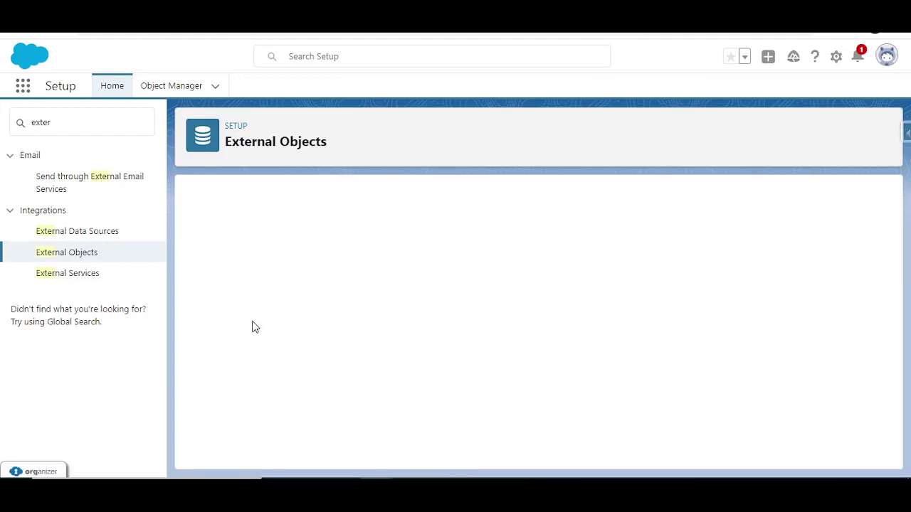
pyautogui.scroll(-3, 252, 338)
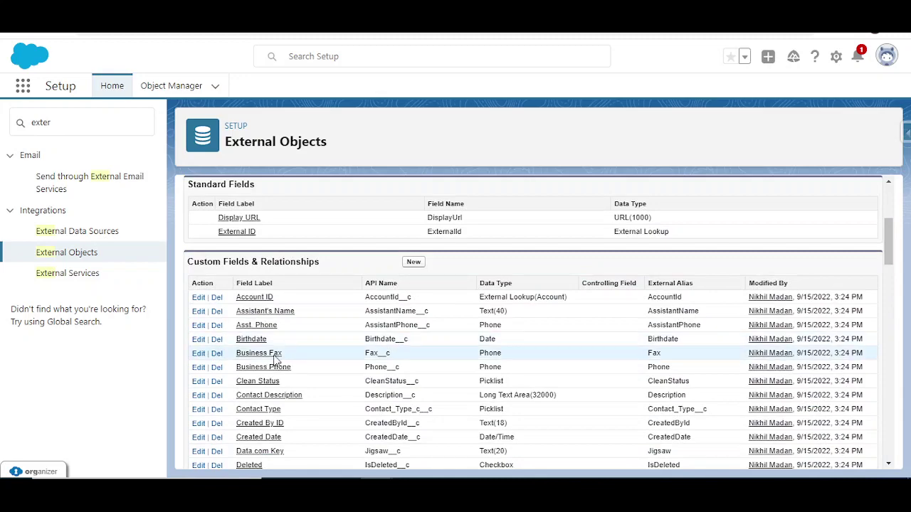
pyautogui.moveTo(476, 299); pyautogui.dragTo(569, 298)
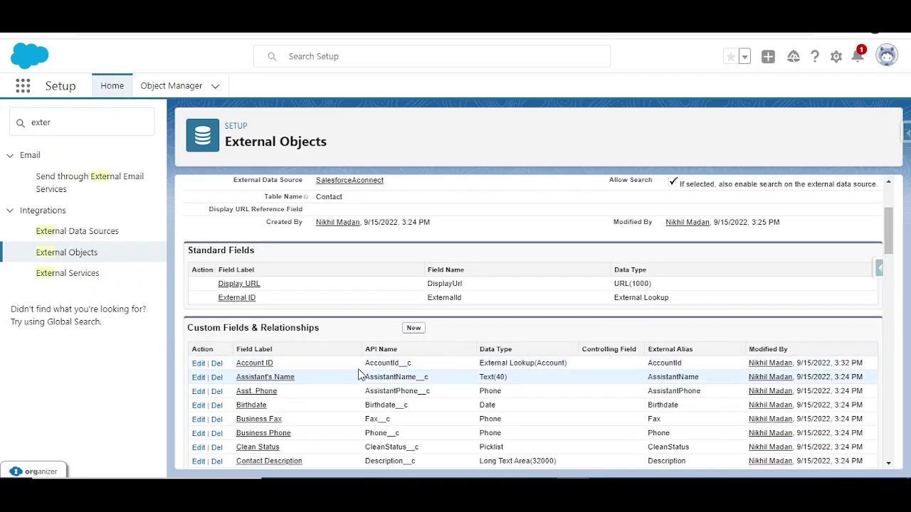
pyautogui.moveTo(360, 363); pyautogui.dragTo(570, 368)
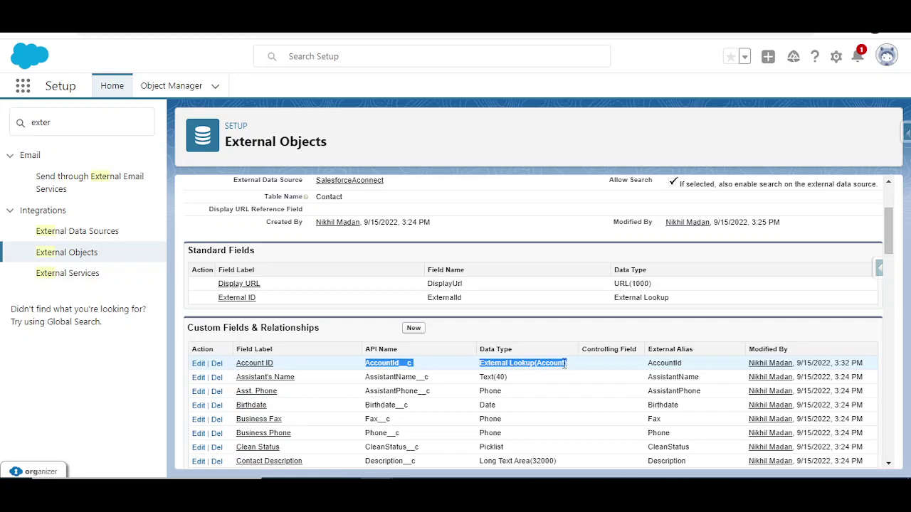
# Delete the Account ID external lookup field from Contact and begin a new custom field.
pyautogui.click(217, 364)
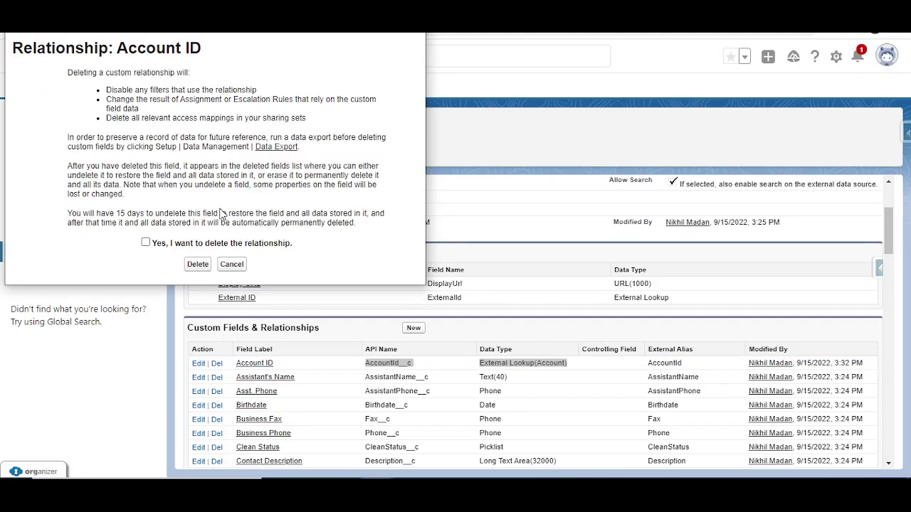
pyautogui.click(145, 243)
pyautogui.click(193, 264)
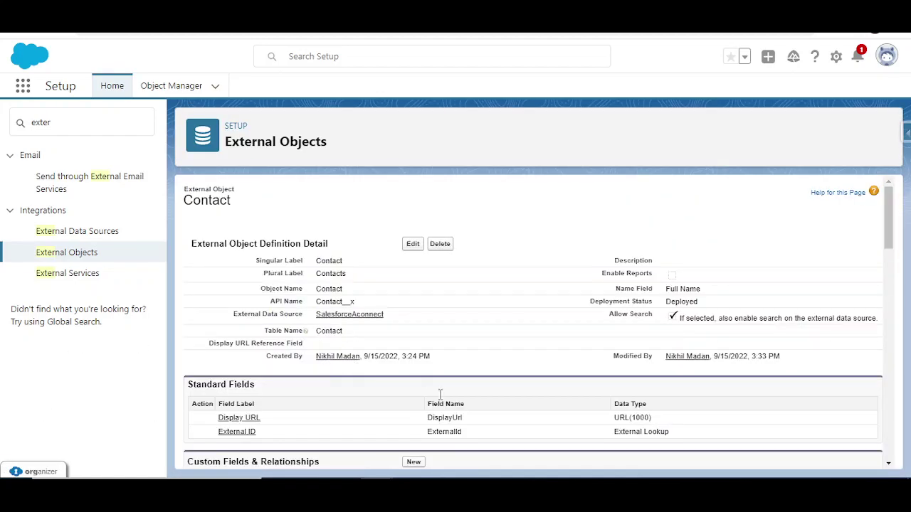
pyautogui.scroll(-2, 403, 385)
pyautogui.click(404, 330)
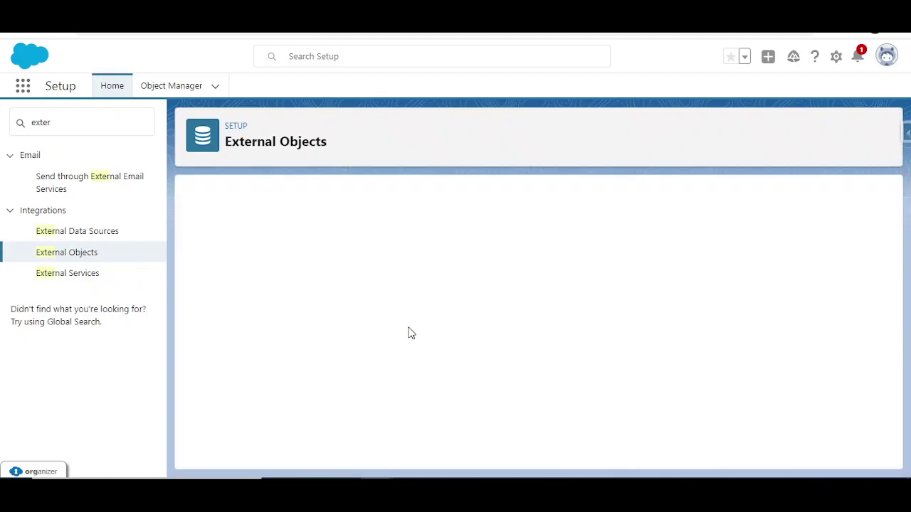
# Make the new field an External Lookup Relationship related to Account.
pyautogui.scroll(-2, 377, 332)
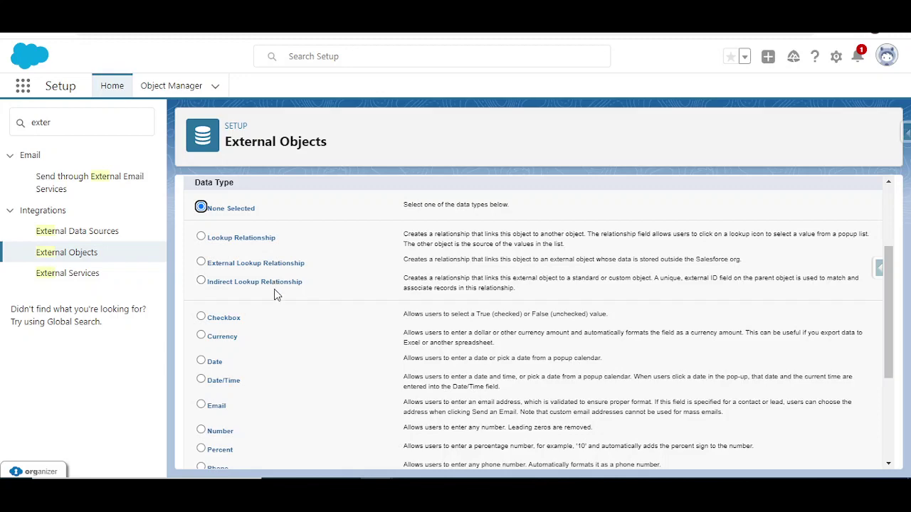
pyautogui.click(226, 269)
pyautogui.scroll(2, 374, 269)
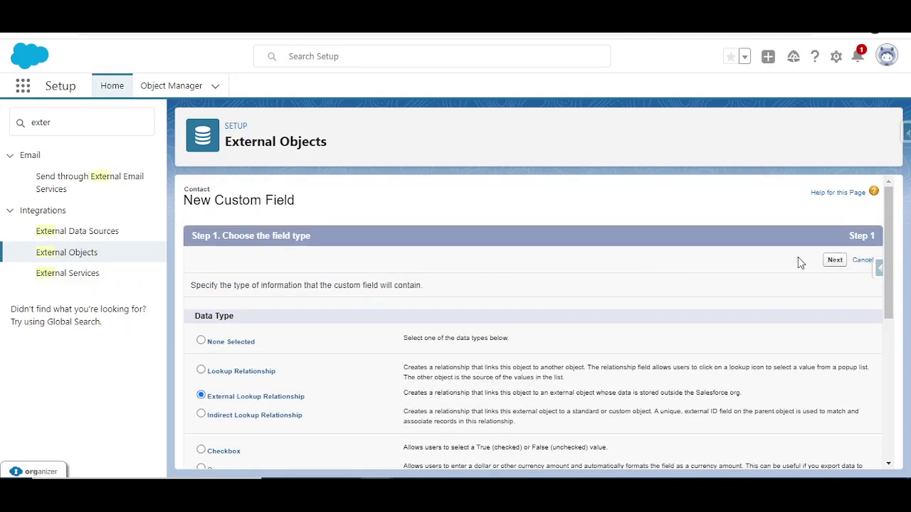
pyautogui.click(842, 264)
pyautogui.click(338, 315)
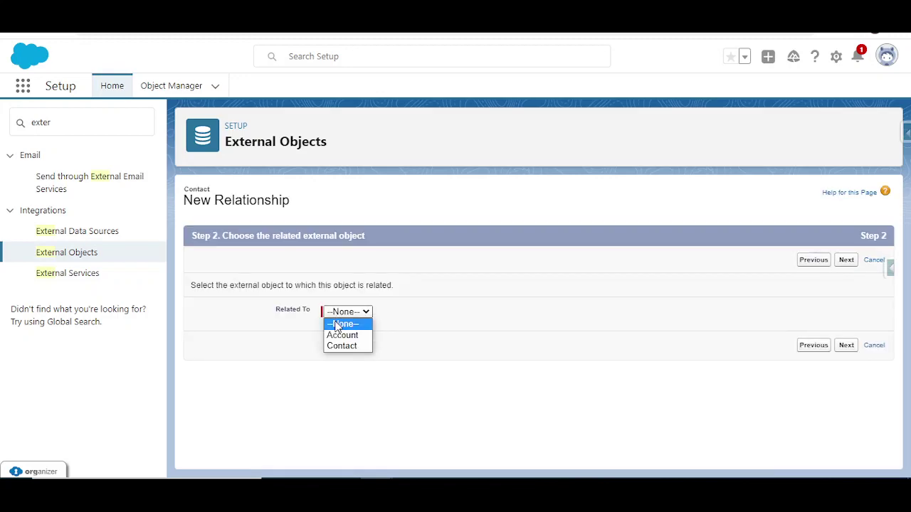
pyautogui.click(341, 335)
pyautogui.click(845, 259)
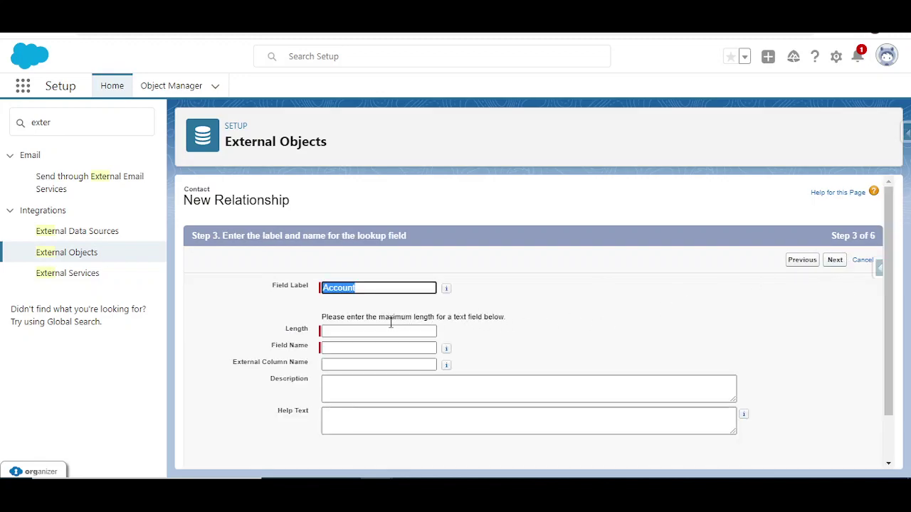
# Set the field length to 18 and leave External Column Name empty.
pyautogui.click(381, 329)
pyautogui.click(392, 184)
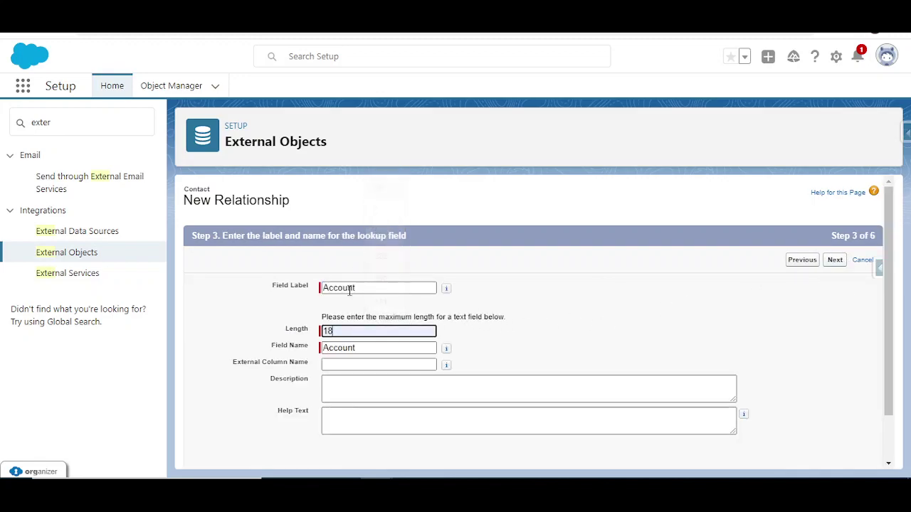
pyautogui.moveTo(234, 367); pyautogui.dragTo(307, 367)
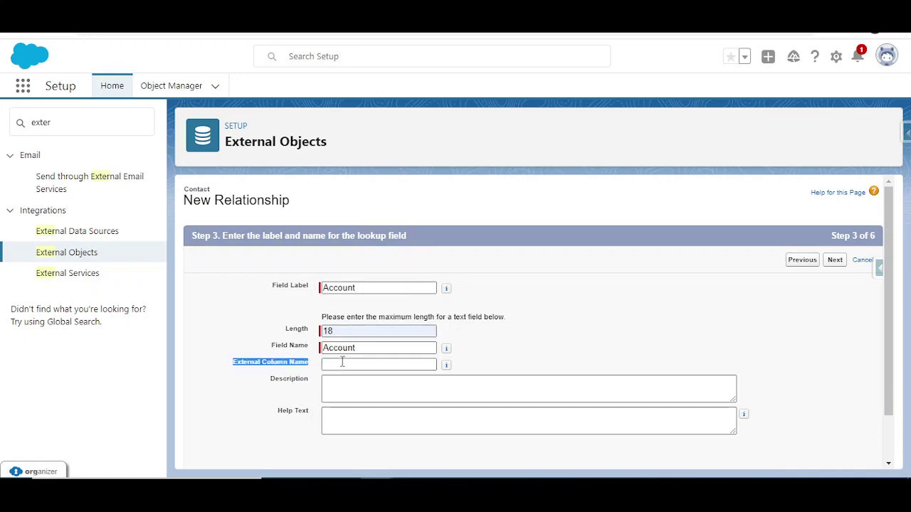
pyautogui.click(338, 365)
pyautogui.click(836, 261)
pyautogui.click(836, 261)
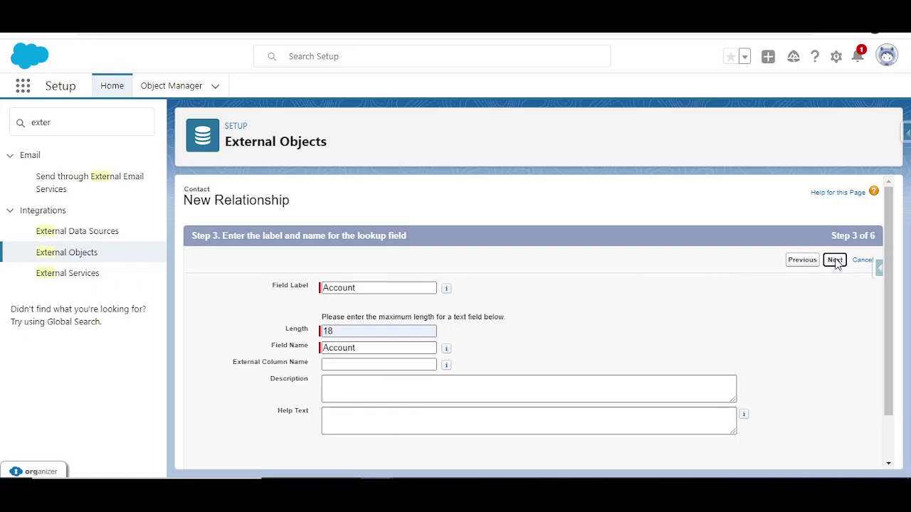
# Accept the security and Account Layout defaults, keep the Contacts related list, and save.
pyautogui.scroll(-3, 818, 335)
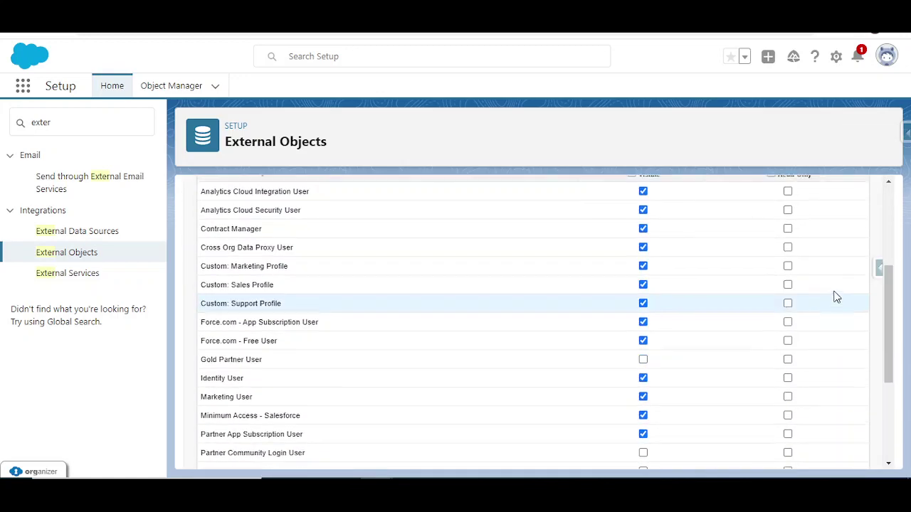
pyautogui.scroll(2, 833, 295)
pyautogui.click(842, 195)
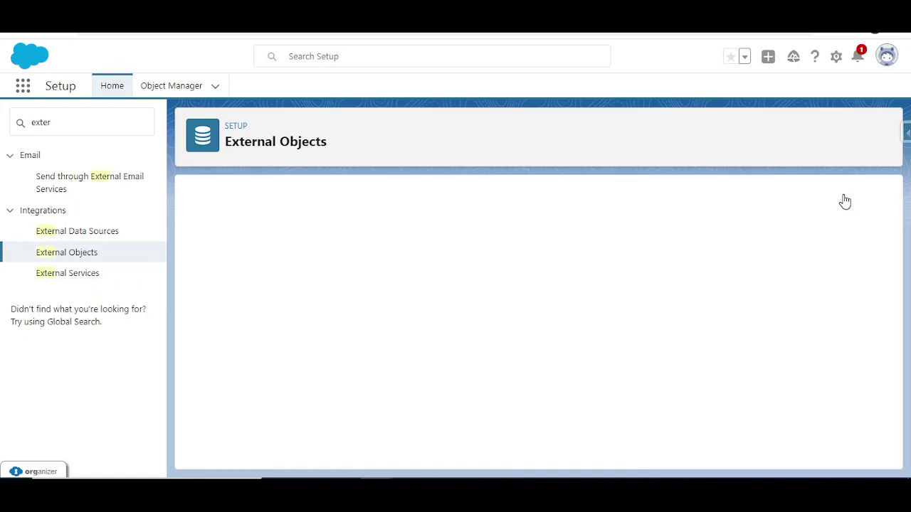
pyautogui.click(845, 261)
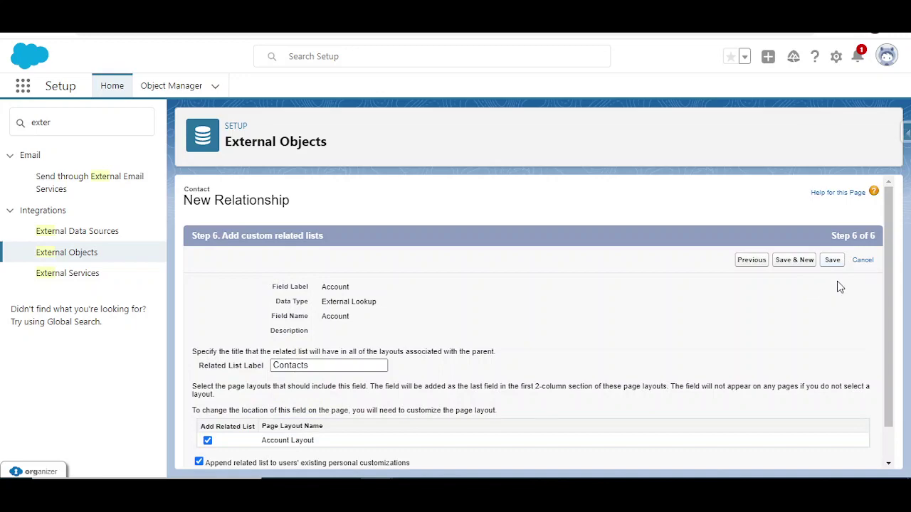
pyautogui.click(831, 261)
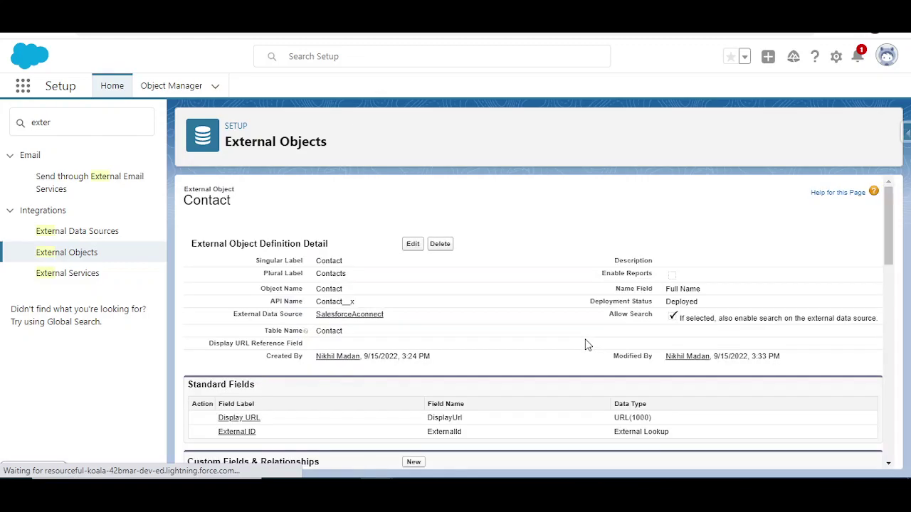
# Note the new field's Account alias, then reload the Accenture account's related lists.
pyautogui.scroll(-3, 584, 345)
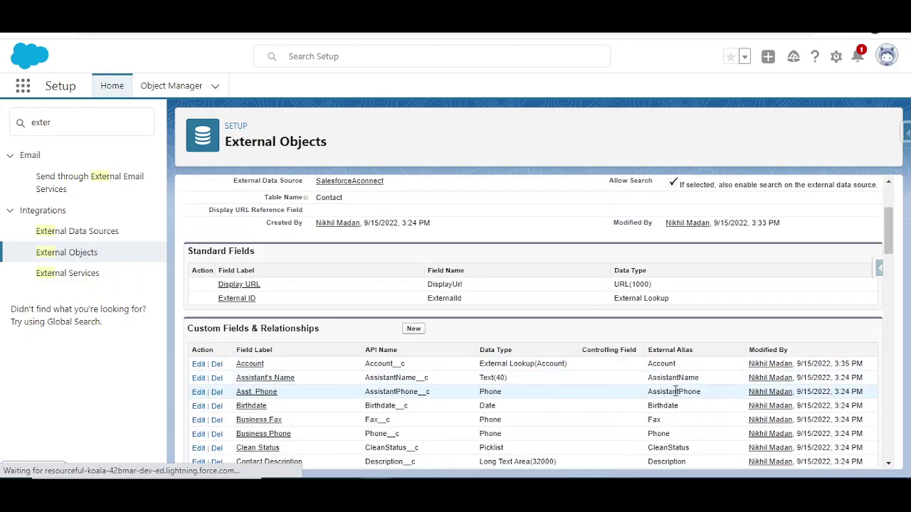
pyautogui.moveTo(680, 363); pyautogui.dragTo(638, 373)
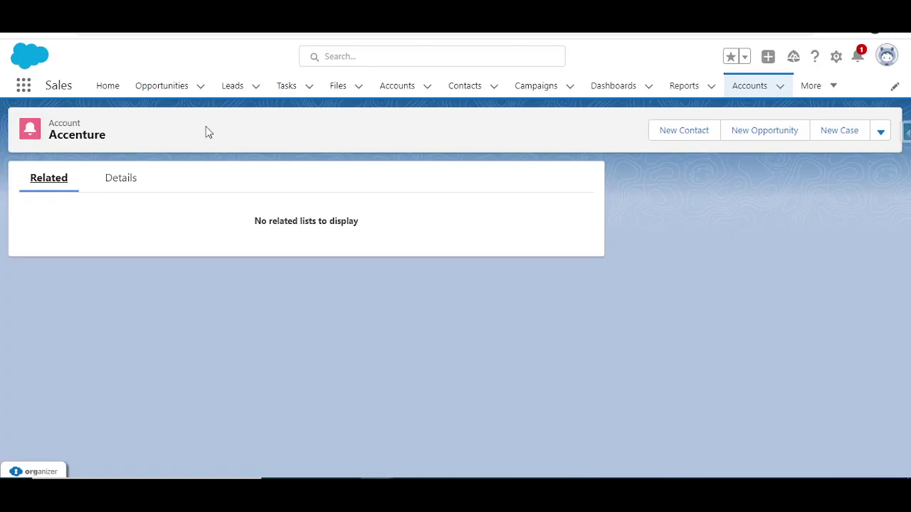
pyautogui.press('F5')
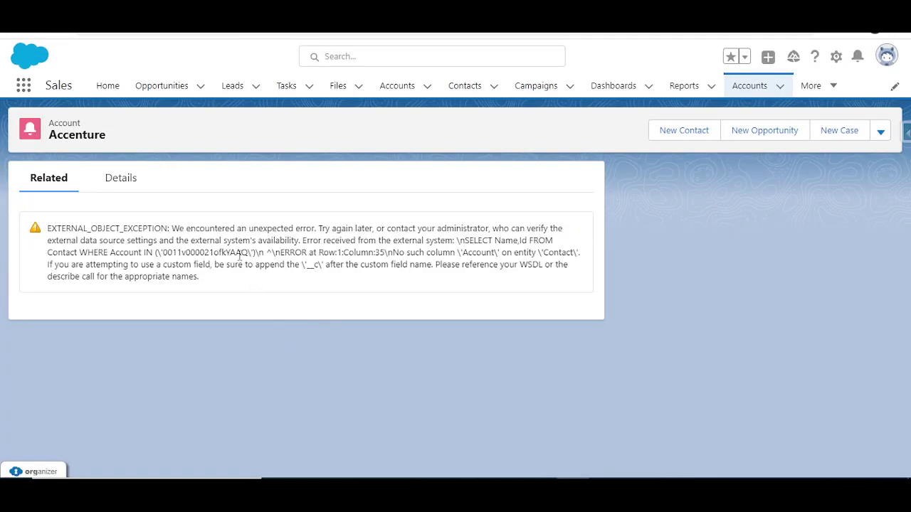
pyautogui.press('F5')
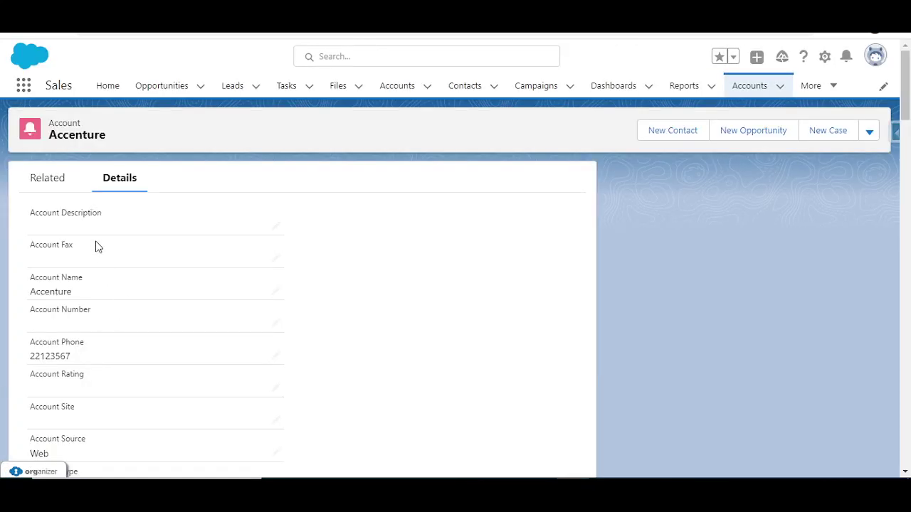
pyautogui.click(54, 182)
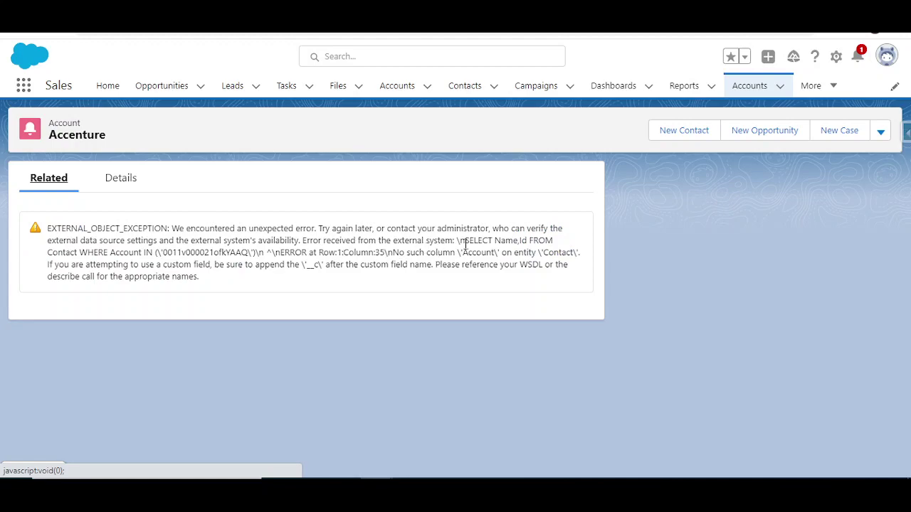
# Read the EXTERNAL_OBJECT_EXCEPTION showing Contact has no Account column in the query.
pyautogui.moveTo(466, 240); pyautogui.dragTo(265, 252)
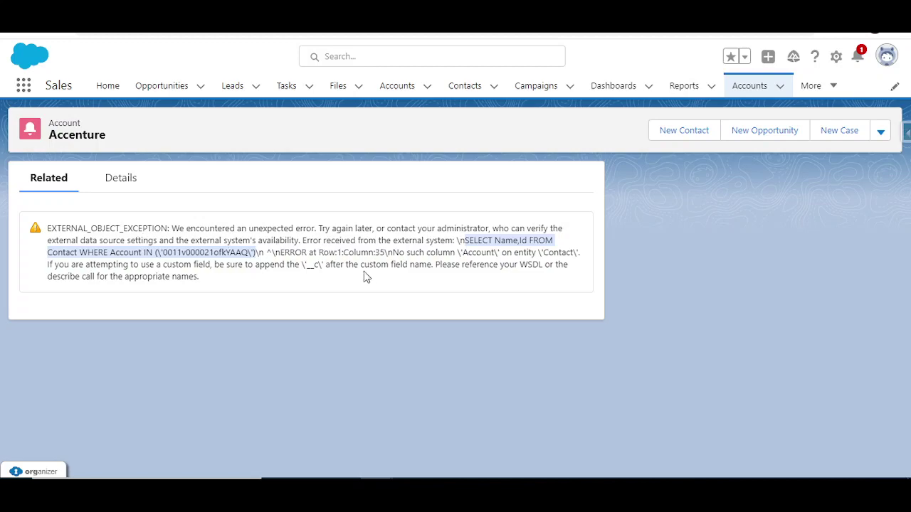
pyautogui.moveTo(447, 265); pyautogui.dragTo(560, 266)
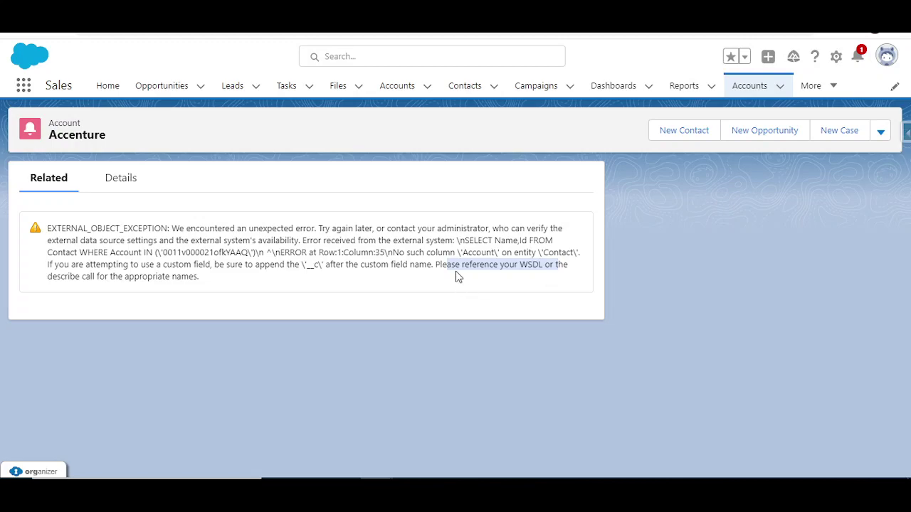
pyautogui.doubleClick(123, 254)
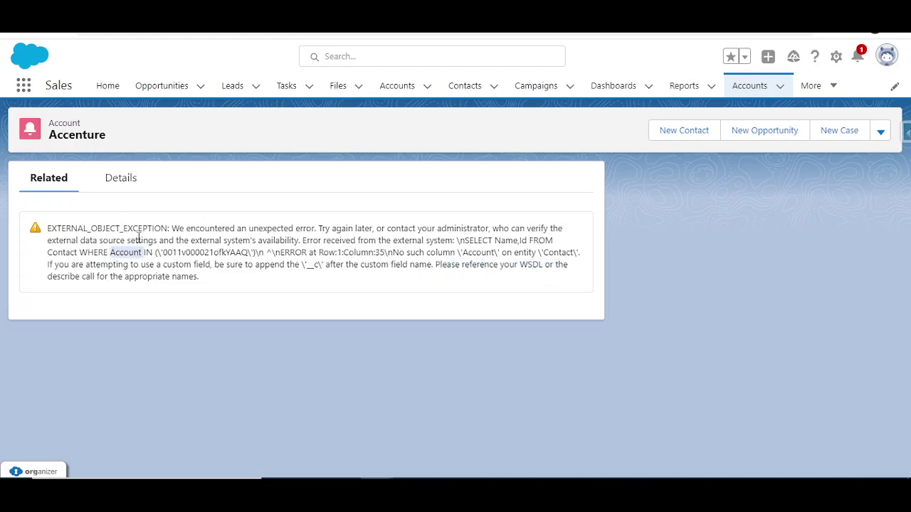
pyautogui.moveTo(258, 253); pyautogui.dragTo(457, 241)
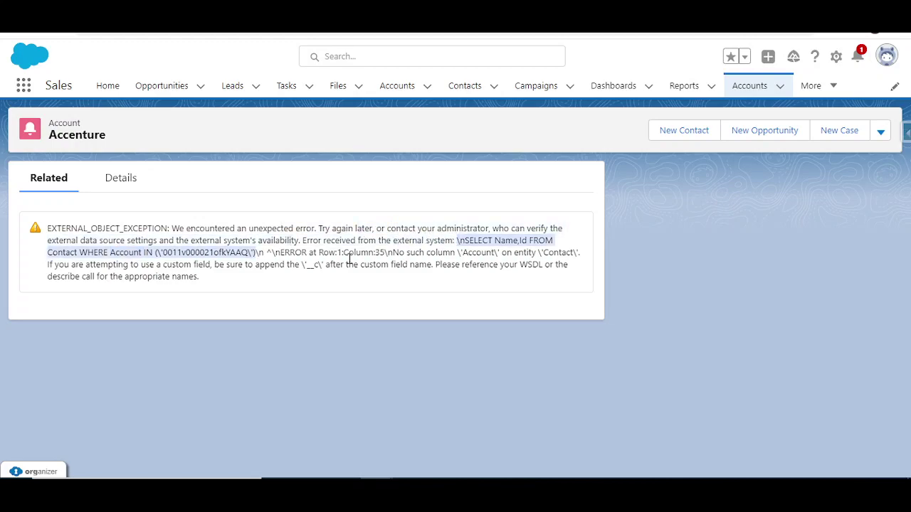
pyautogui.doubleClick(114, 252)
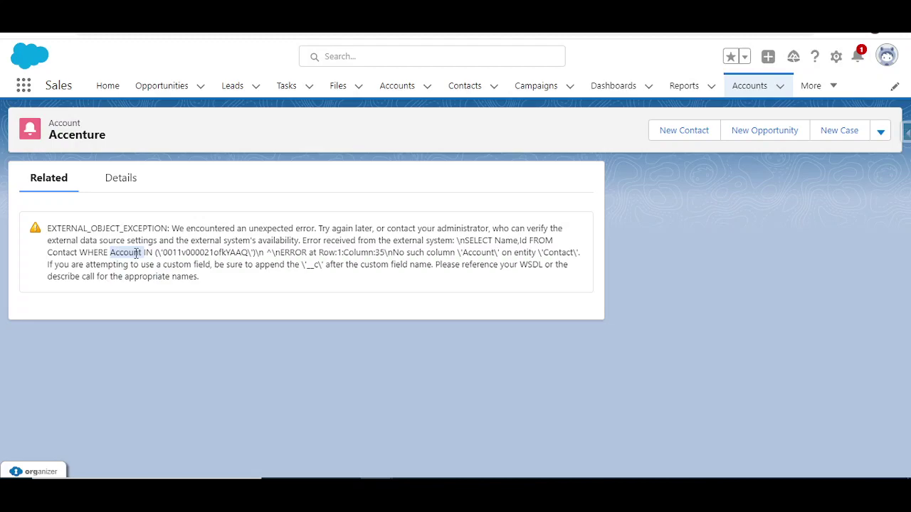
pyautogui.hotkey('ctrl', 'Tab')
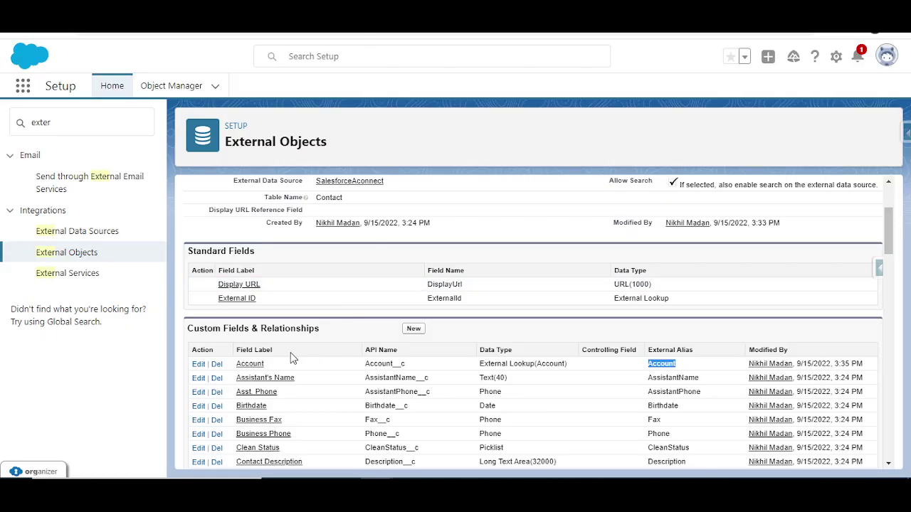
# Set the Account lookup field's External Column Name to AccountId and save it.
pyautogui.click(195, 365)
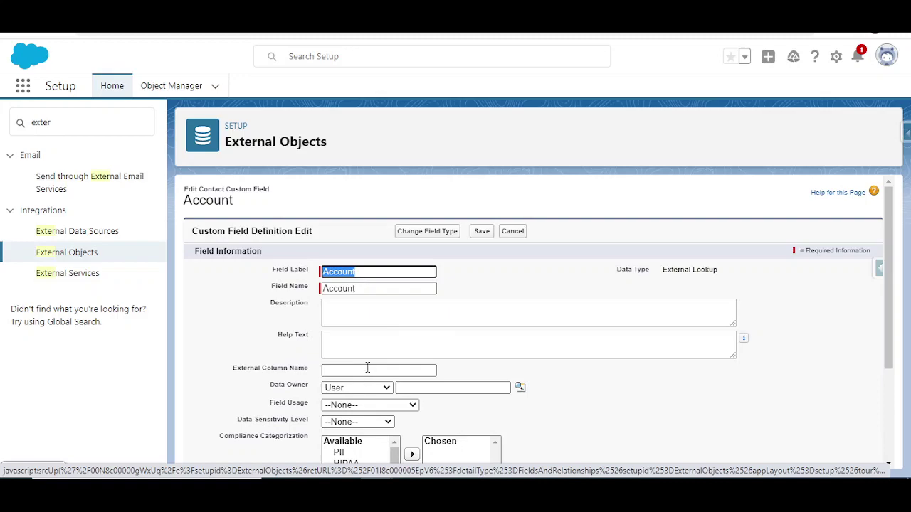
pyautogui.click(367, 369)
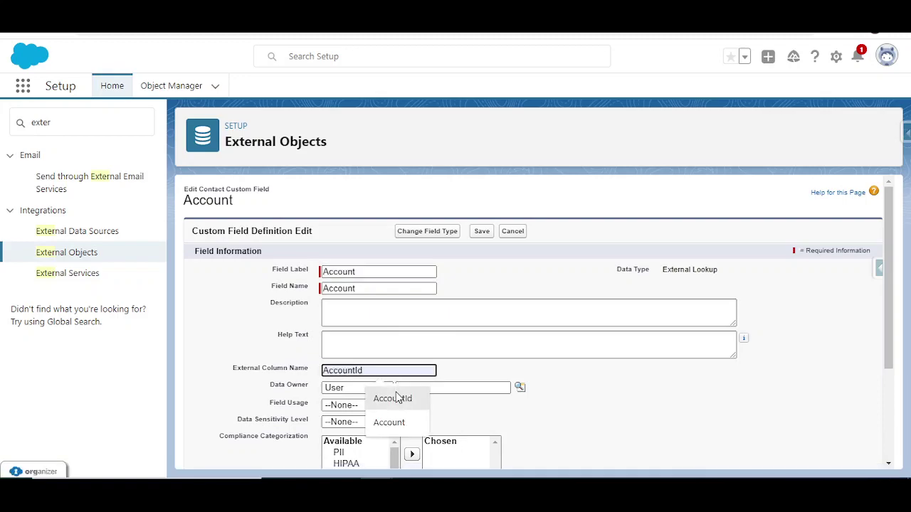
pyautogui.click(393, 399)
pyautogui.click(480, 232)
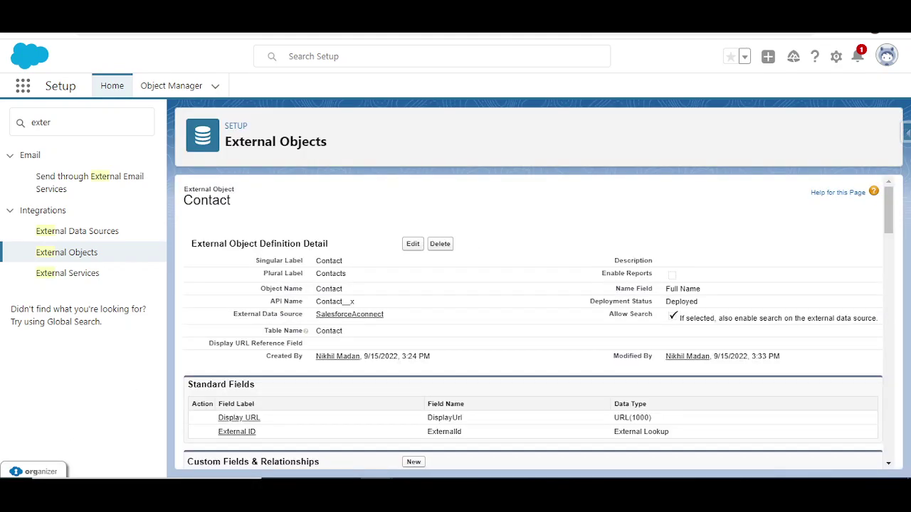
pyautogui.scroll(-1, 492, 268)
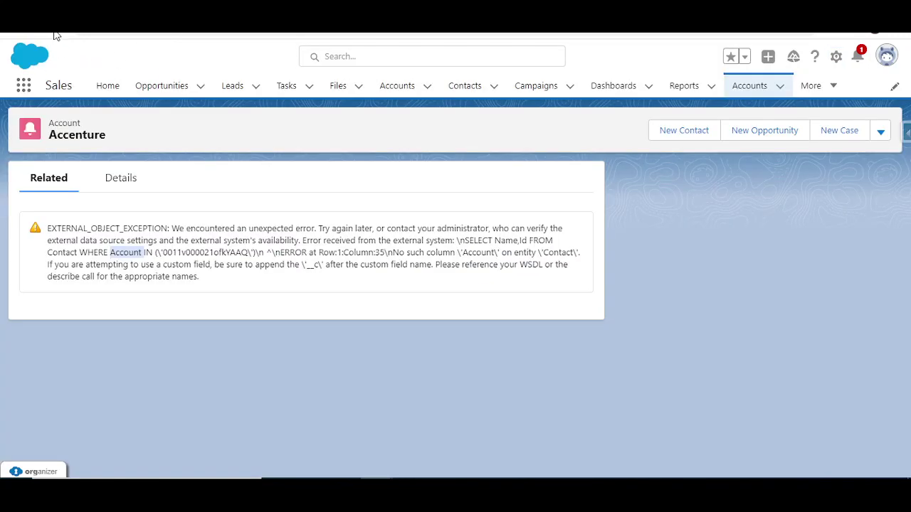
# Reload the Accenture account to see Contacts (2), then check the AccountId external alias.
pyautogui.click(54, 31)
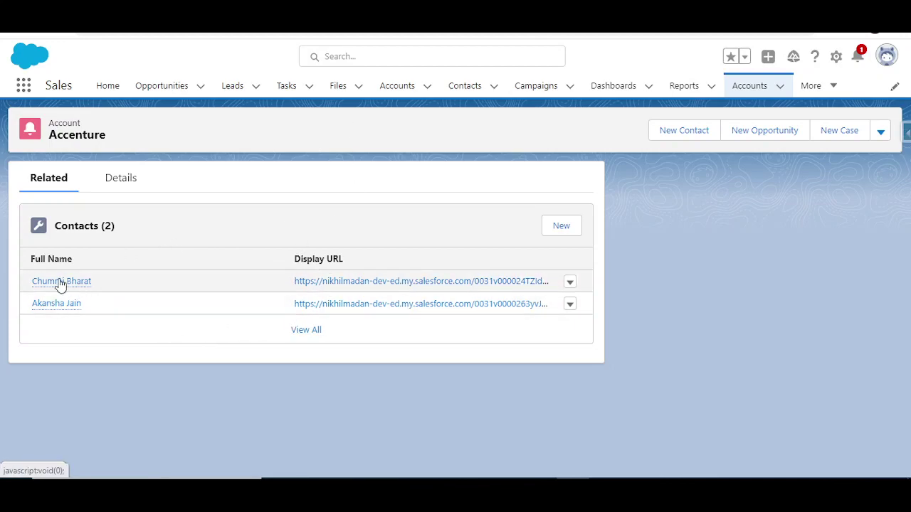
pyautogui.moveTo(61, 281)
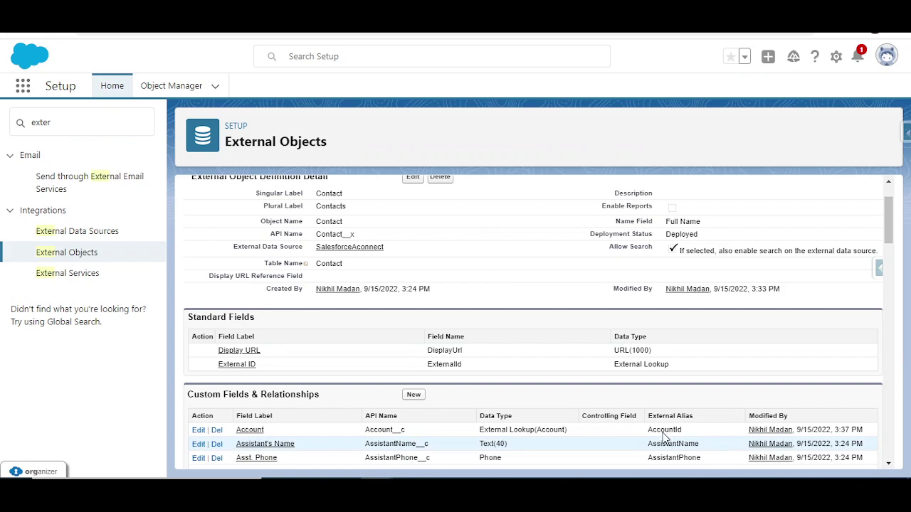
pyautogui.doubleClick(665, 431)
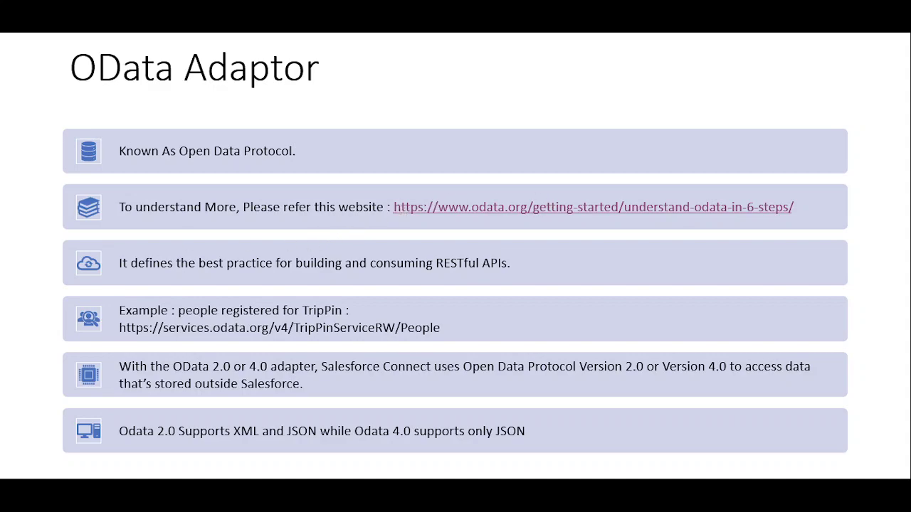
# Switch from the OData Adaptor slide to the 'Understand OData in 6 steps' page.
pyautogui.hotkey('alt', 'Tab')
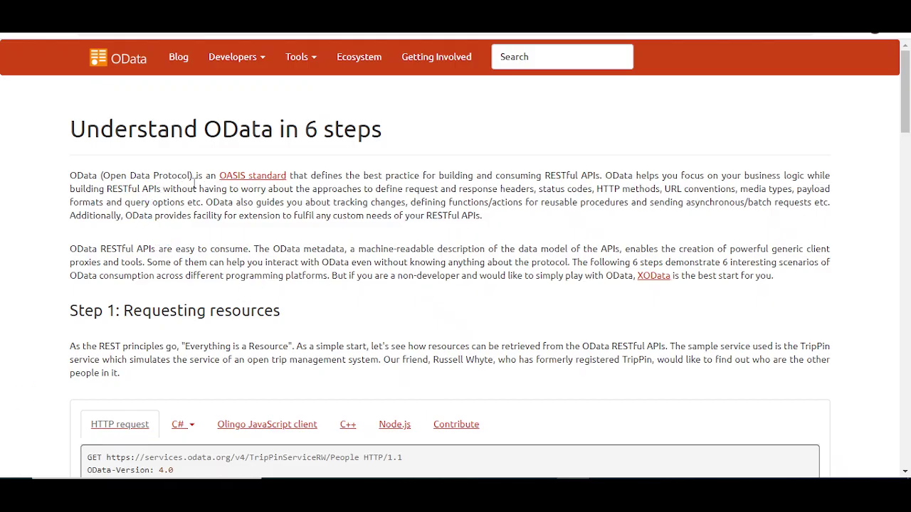
# Read the introduction and select Step 1's TripPin People request URL.
pyautogui.moveTo(77, 176); pyautogui.dragTo(478, 303)
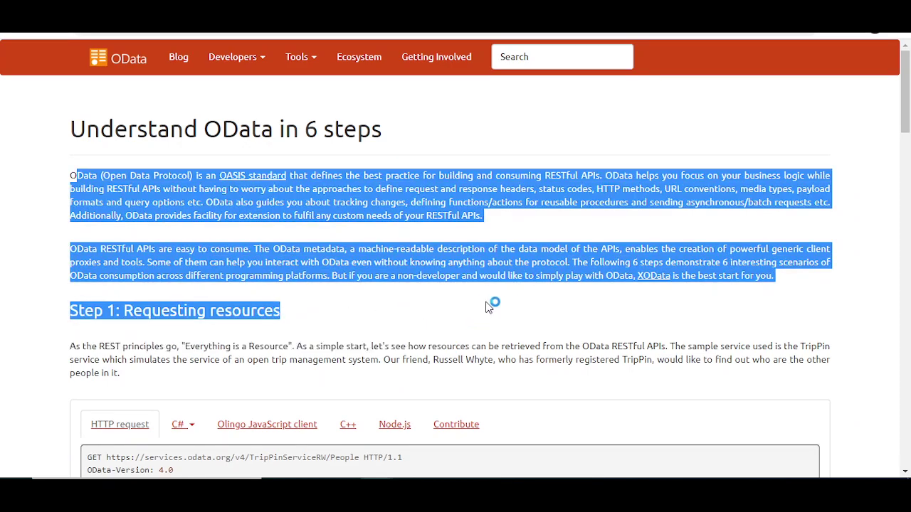
pyautogui.click(507, 308)
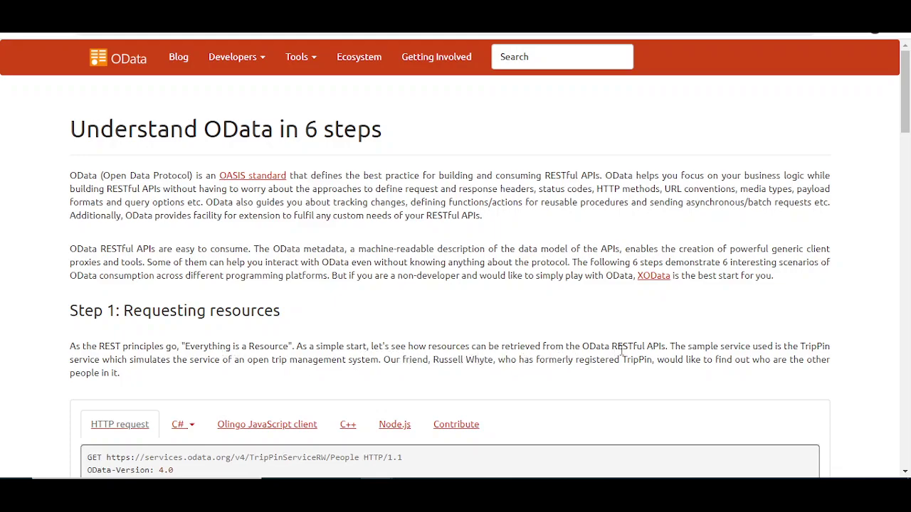
pyautogui.scroll(-1, 625, 352)
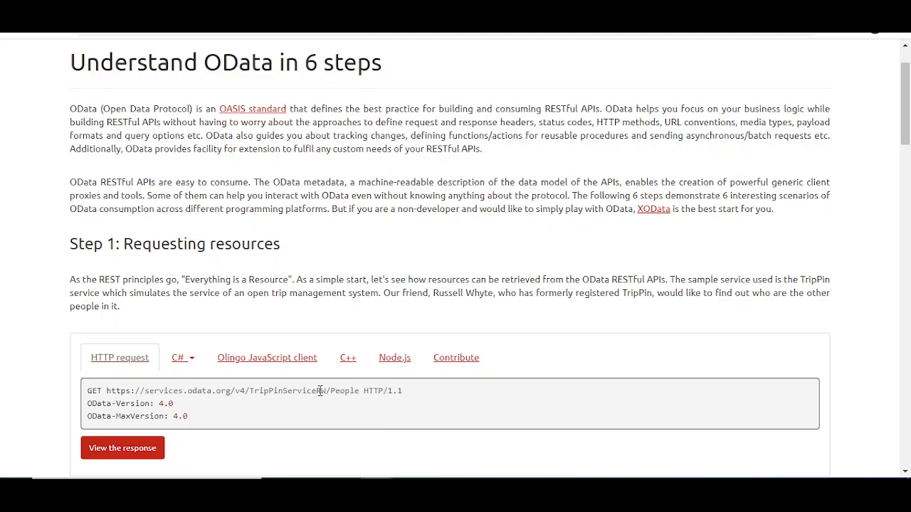
pyautogui.moveTo(360, 391); pyautogui.dragTo(107, 392)
pyautogui.hotkey('ctrl', 'c')
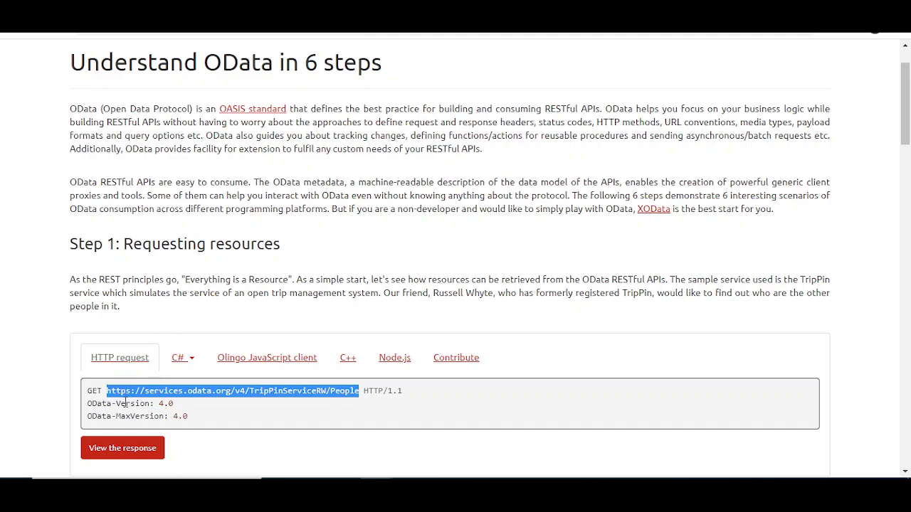
pyautogui.moveTo(190, 418); pyautogui.dragTo(84, 392)
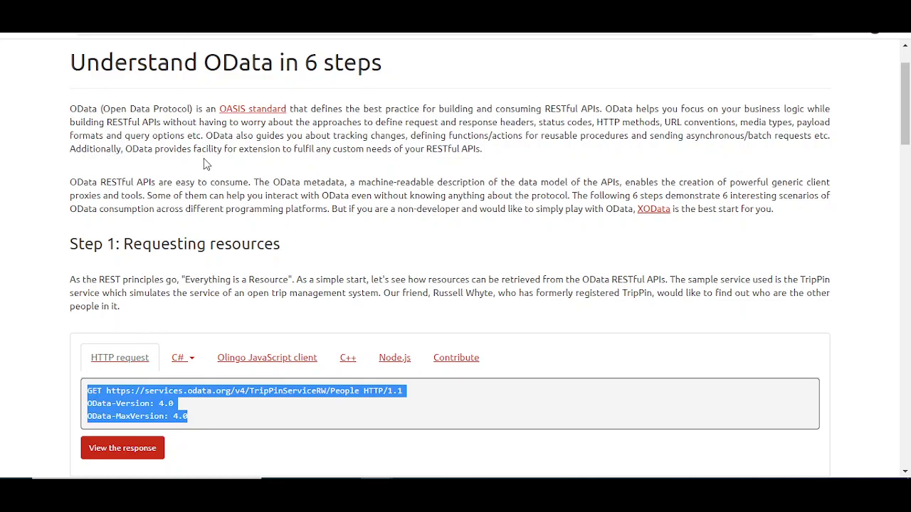
# Try the URL in a new tab, then show the HTTP 200 JSON People response.
pyautogui.hotkey('ctrl', 't')
pyautogui.hotkey('ctrl', 'v')
pyautogui.press('Escape')
pyautogui.hotkey('ctrl', 'w')
pyautogui.click(157, 449)
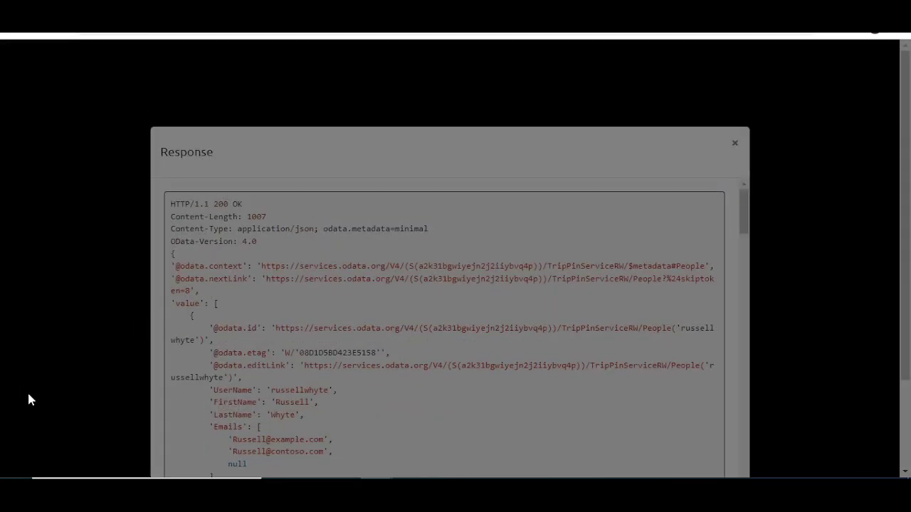
# Load the TripPin People URL in a new tab to view the raw JSON.
pyautogui.hotkey('ctrl', 't')
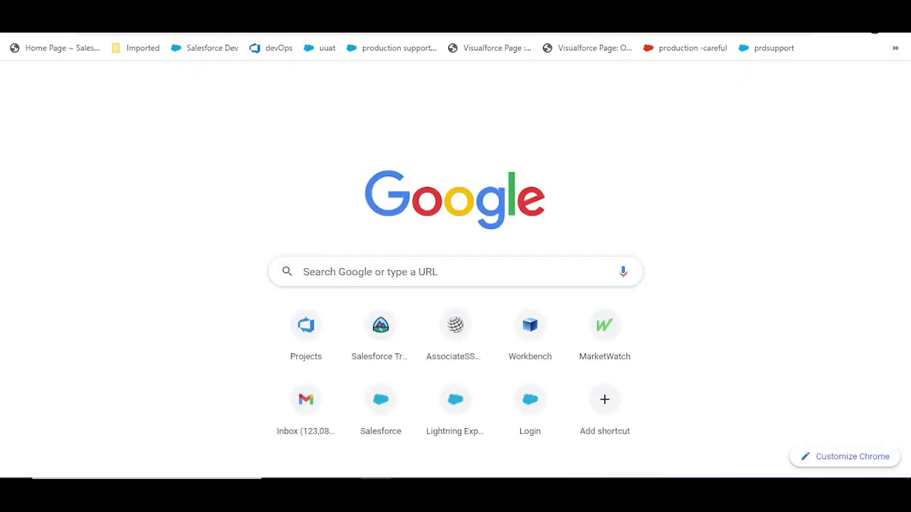
pyautogui.hotkey('ctrl', 'v')
pyautogui.press('Return')
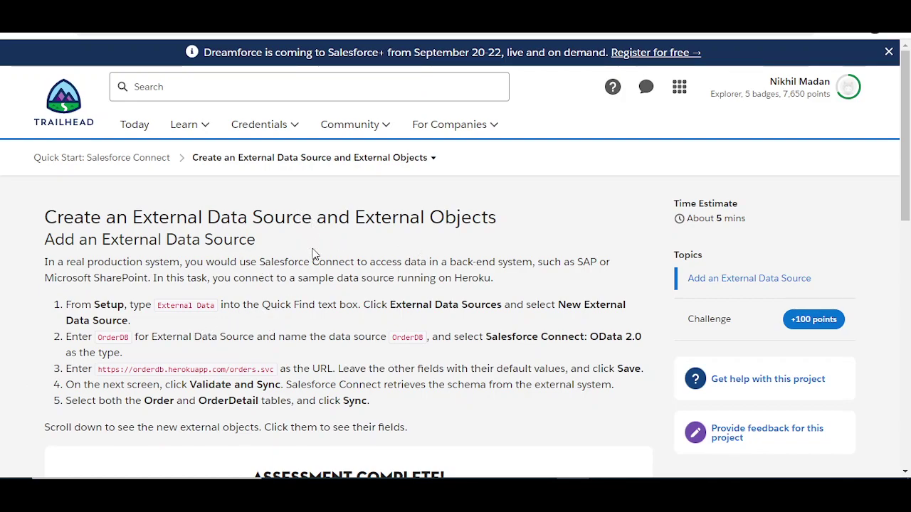
pyautogui.scroll(-3, 316, 263)
pyautogui.scroll(3, 281, 324)
pyautogui.moveTo(68, 305); pyautogui.dragTo(376, 401)
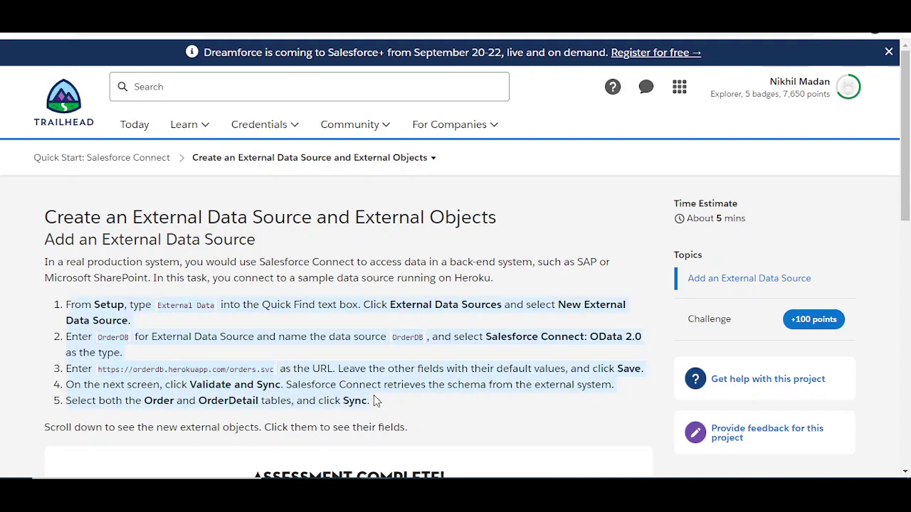
pyautogui.click(210, 365)
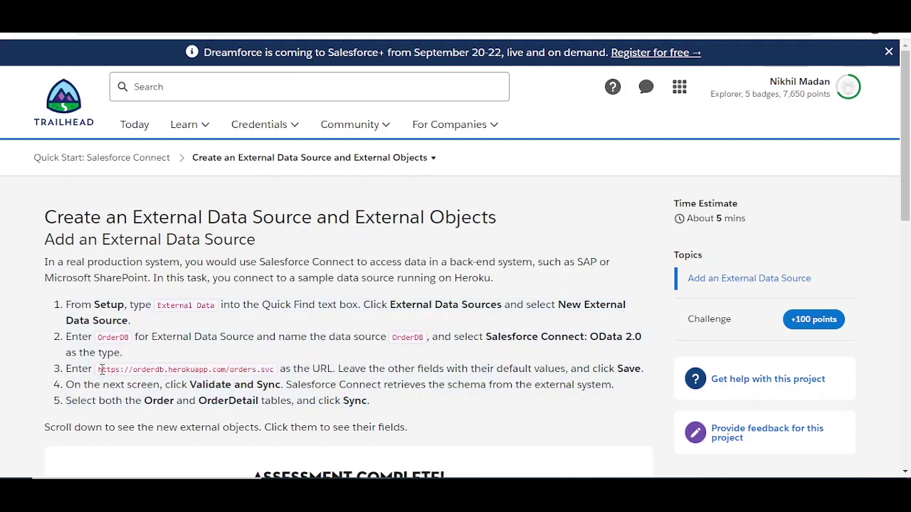
pyautogui.moveTo(101, 369); pyautogui.dragTo(266, 373)
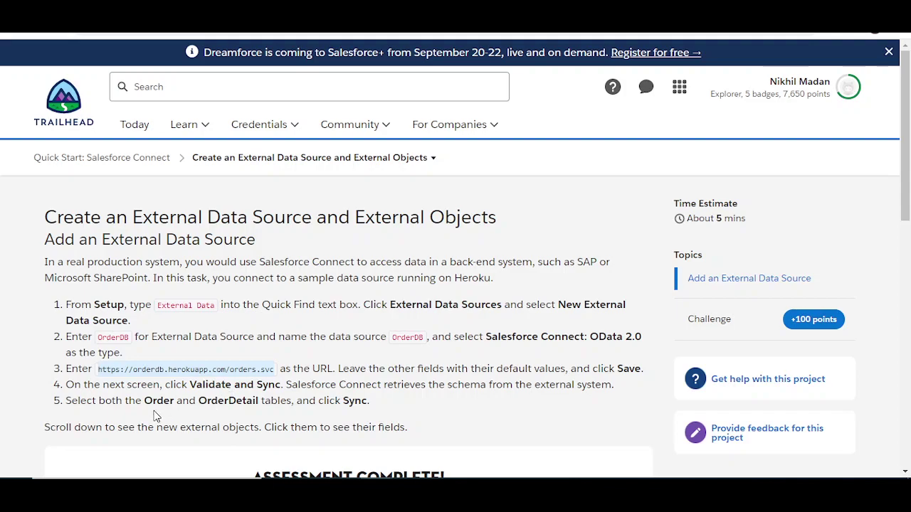
pyautogui.scroll(-3, 156, 416)
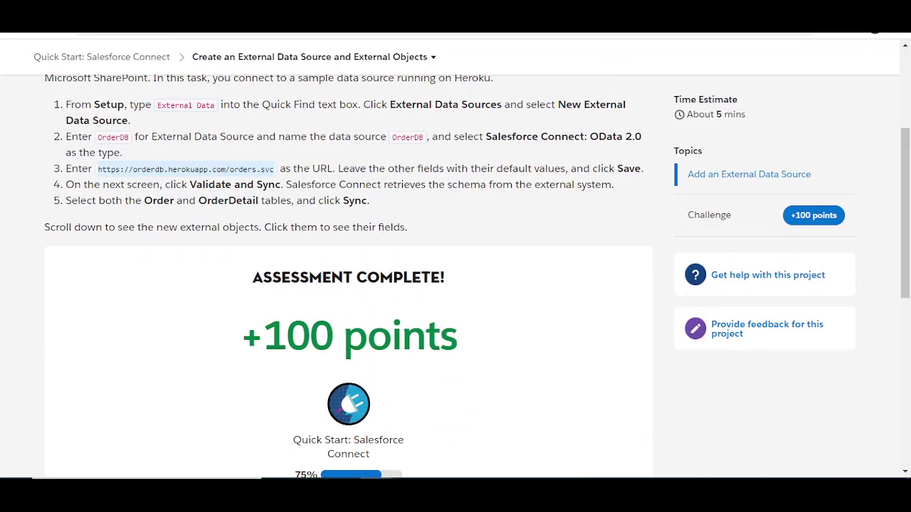
pyautogui.scroll(3, 7, 397)
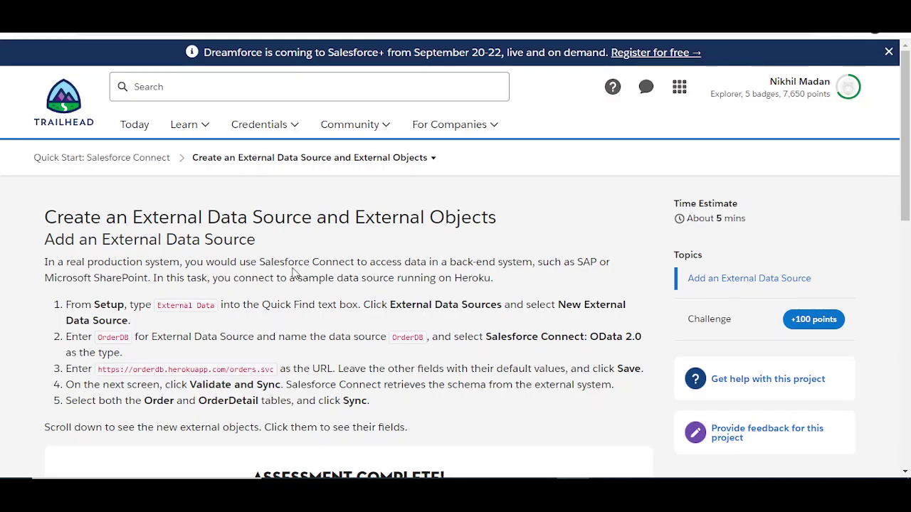
pyautogui.moveTo(215, 263); pyautogui.dragTo(488, 279)
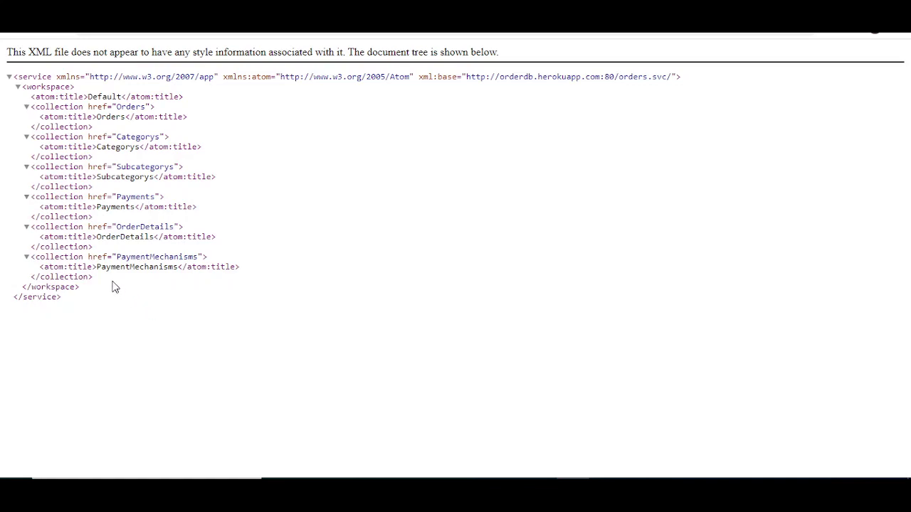
pyautogui.doubleClick(39, 97)
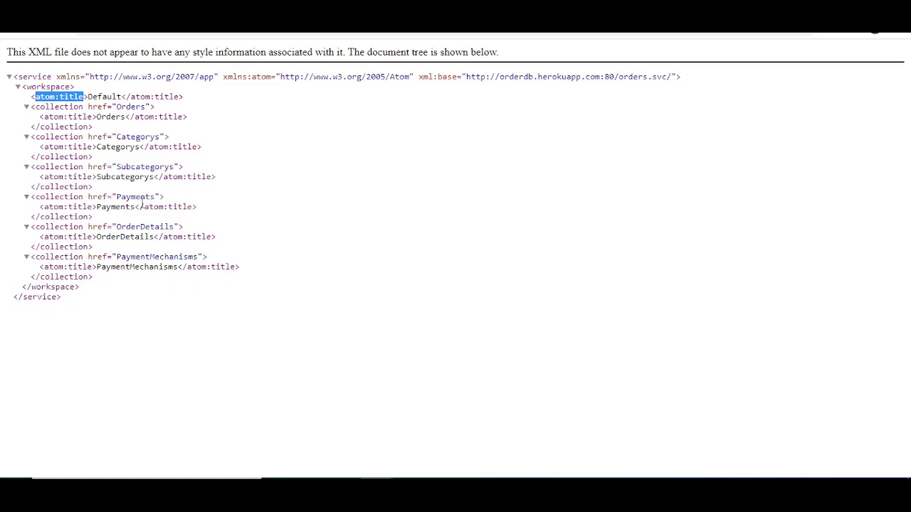
pyautogui.doubleClick(130, 107)
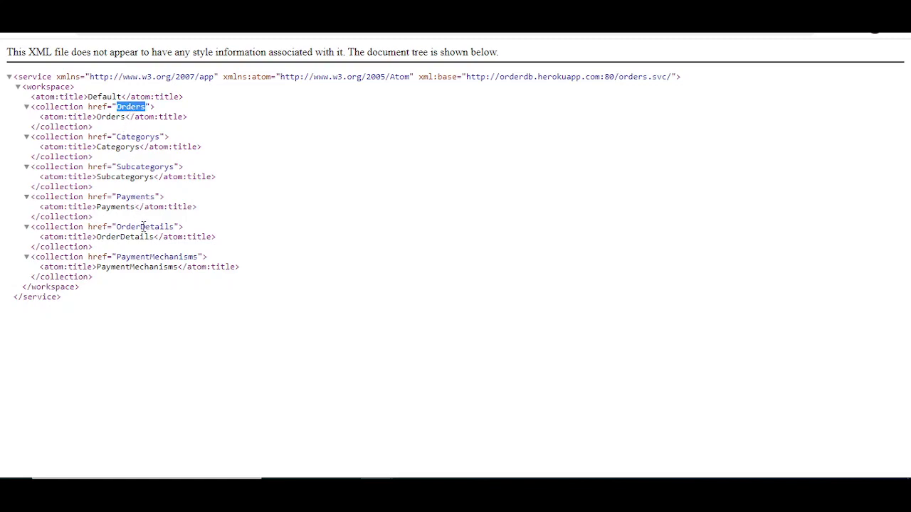
pyautogui.doubleClick(142, 226)
pyautogui.doubleClick(131, 105)
pyautogui.hotkey('ctrl', 'c')
pyautogui.click(316, 33)
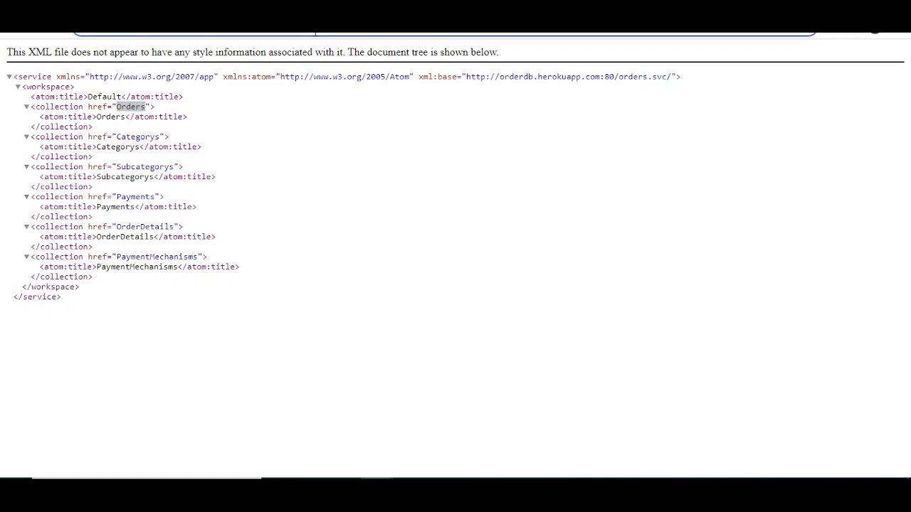
# Load the OrderDB /Orders feed and leave full screen.
pyautogui.hotkey('ctrl', 'v')
pyautogui.press('Return')
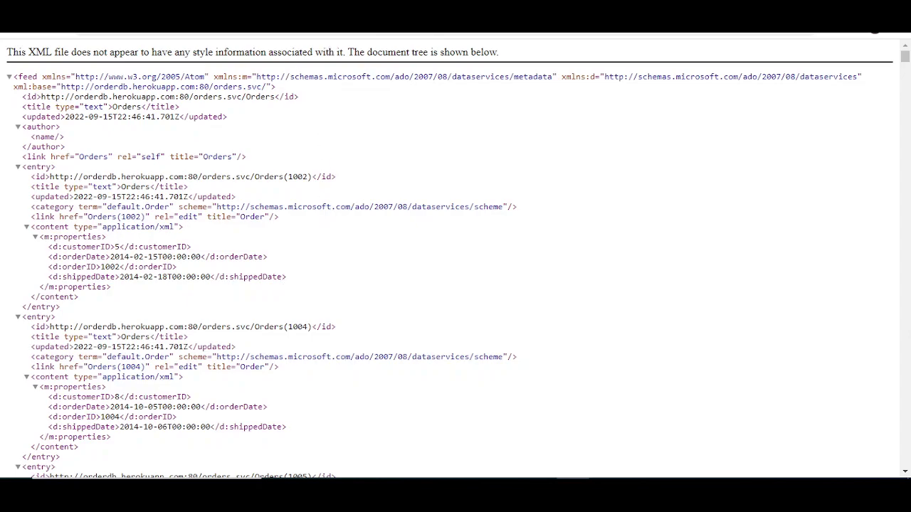
pyautogui.press('F11')
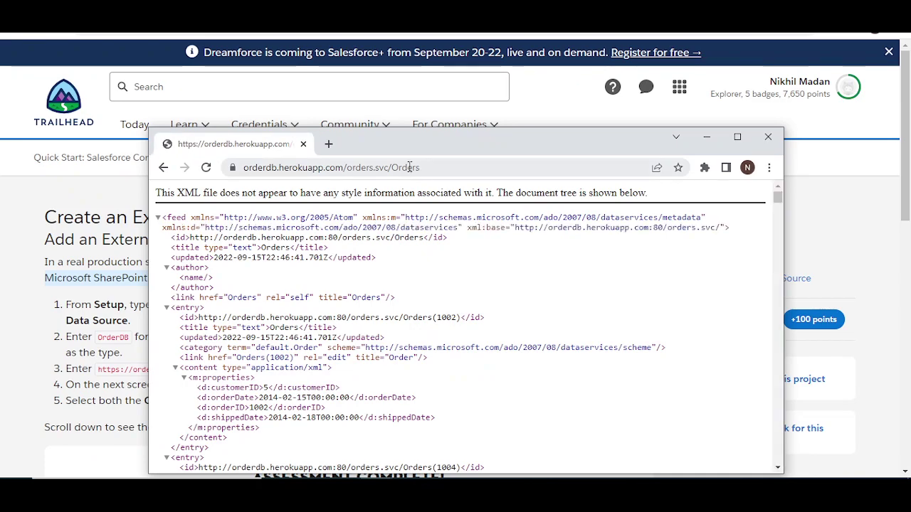
# Move the browser aside and start a new External Data Source in Setup.
pyautogui.doubleClick(409, 168)
pyautogui.moveTo(264, 144); pyautogui.dragTo(270, 0)
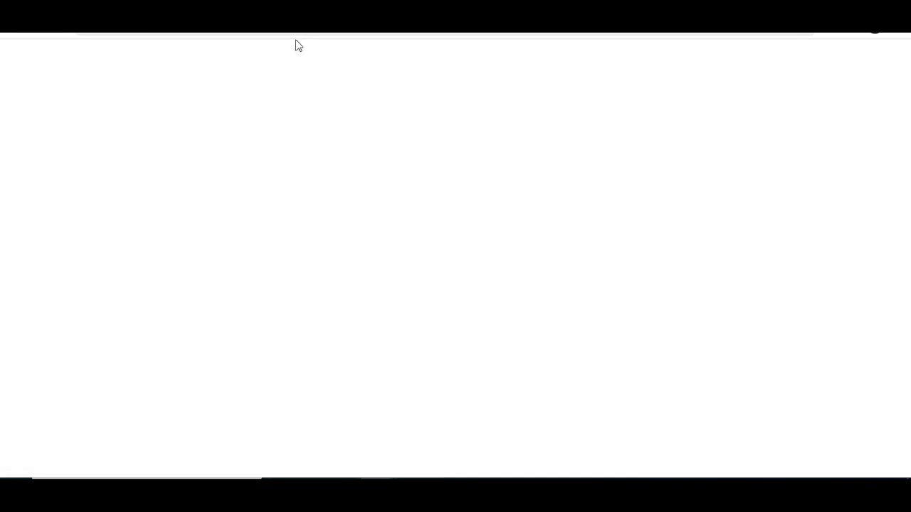
pyautogui.scroll(-1, 213, 268)
pyautogui.scroll(-10, 200, 310)
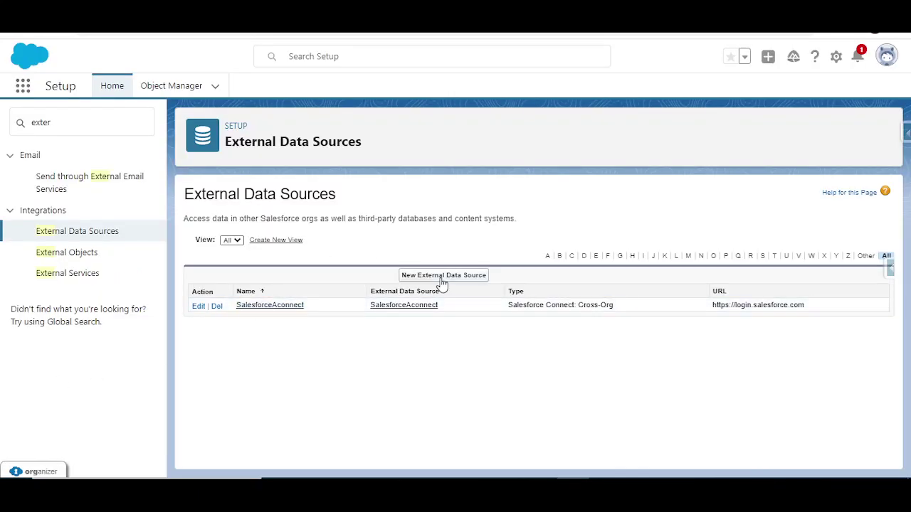
pyautogui.click(441, 277)
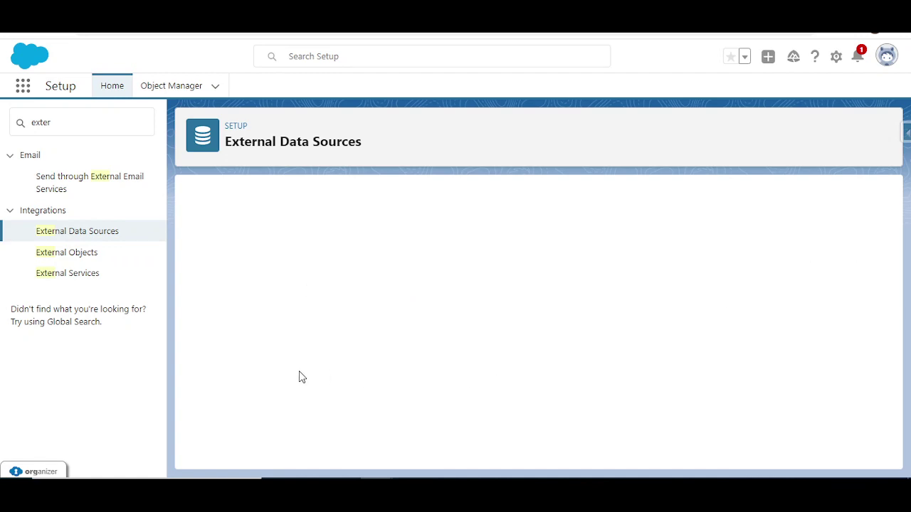
# Name the data source OrderDB with type Salesforce Connect: OData 2.0.
pyautogui.click(374, 287)
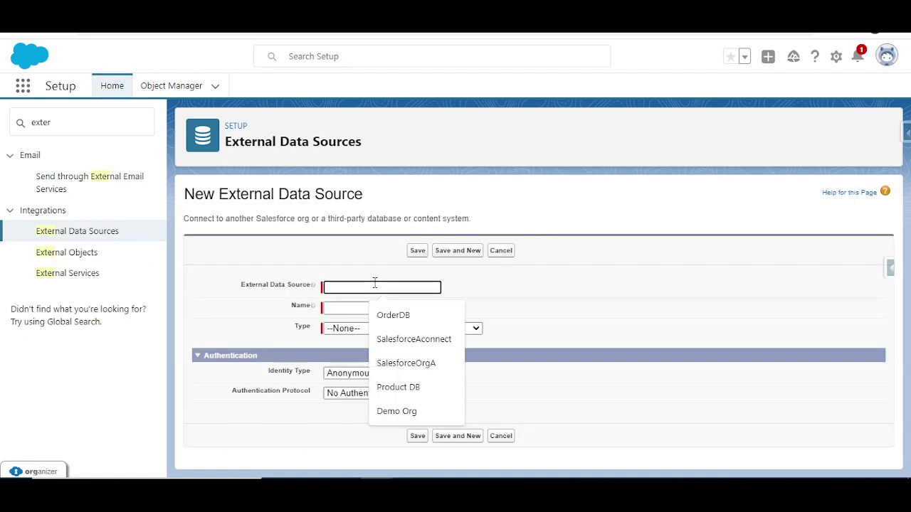
pyautogui.click(383, 313)
pyautogui.click(346, 308)
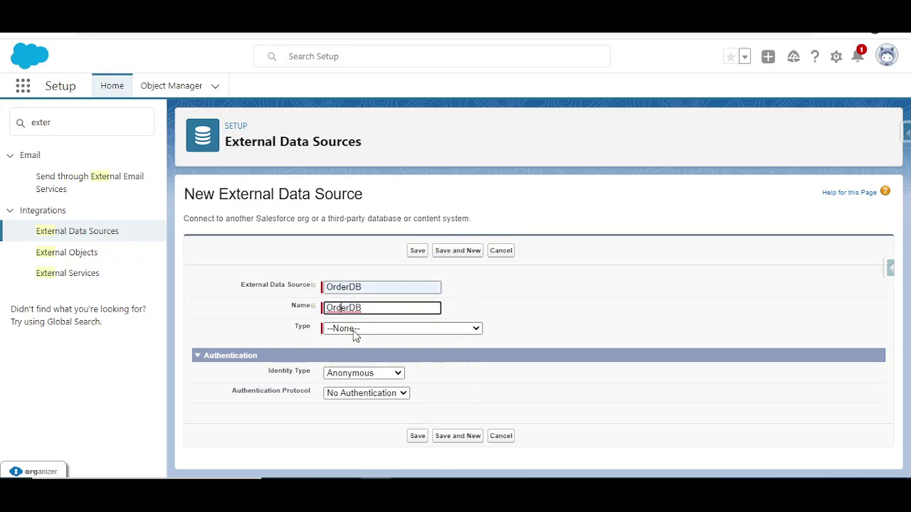
pyautogui.click(354, 331)
pyautogui.click(377, 373)
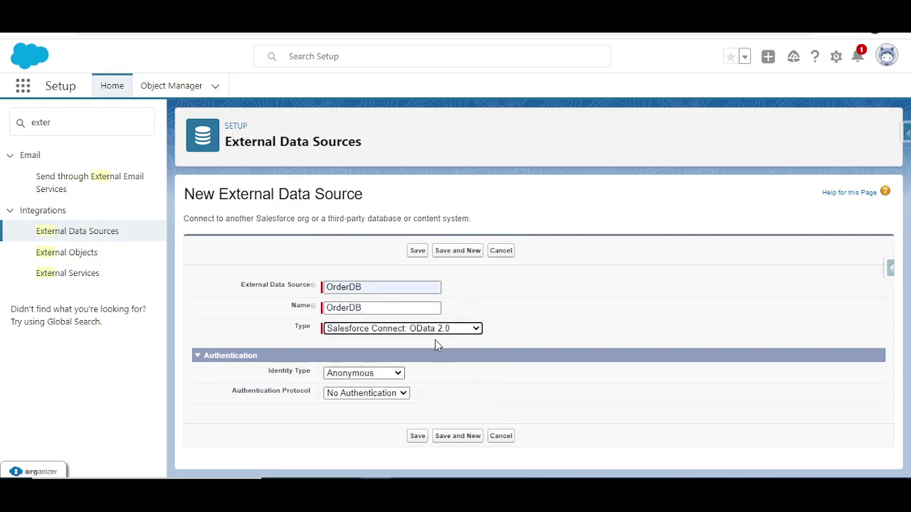
pyautogui.click(379, 369)
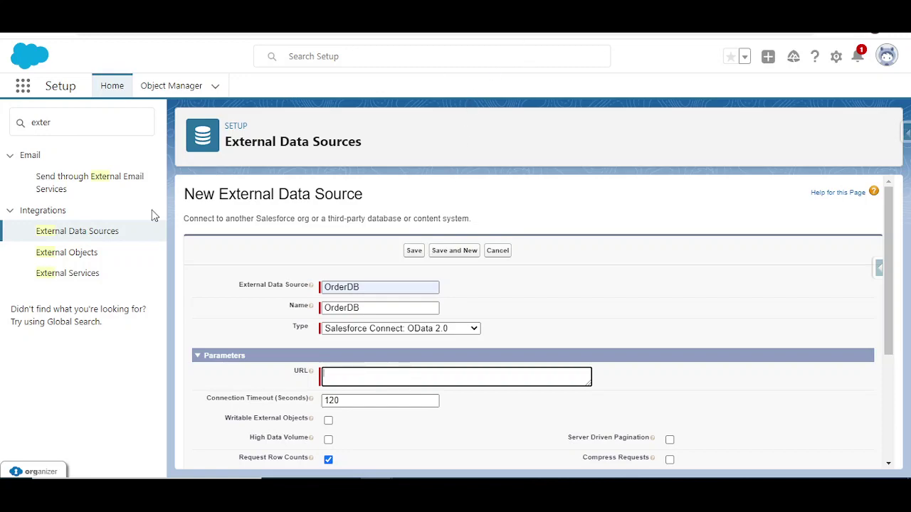
pyautogui.click(338, 338)
pyautogui.click(387, 375)
pyautogui.write('http://orderdb.herokuapp.com/orders.svc/')
pyautogui.scroll(-2, 392, 369)
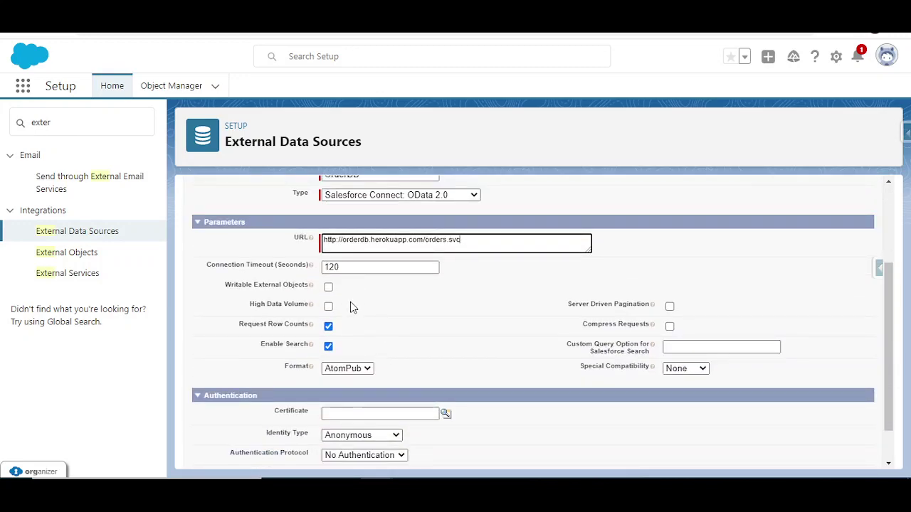
pyautogui.click(360, 369)
pyautogui.click(338, 391)
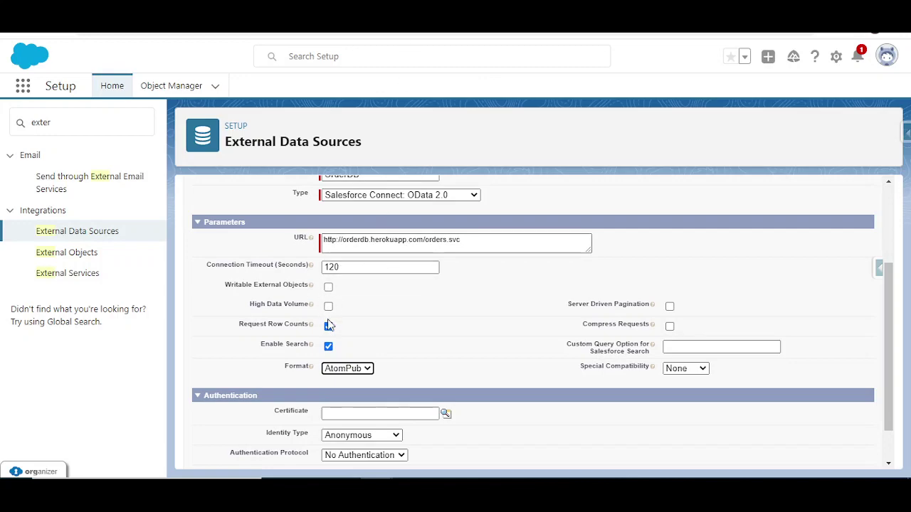
# Keep Anonymous identity with No Authentication and save the OrderDB data source.
pyautogui.scroll(-1, 431, 343)
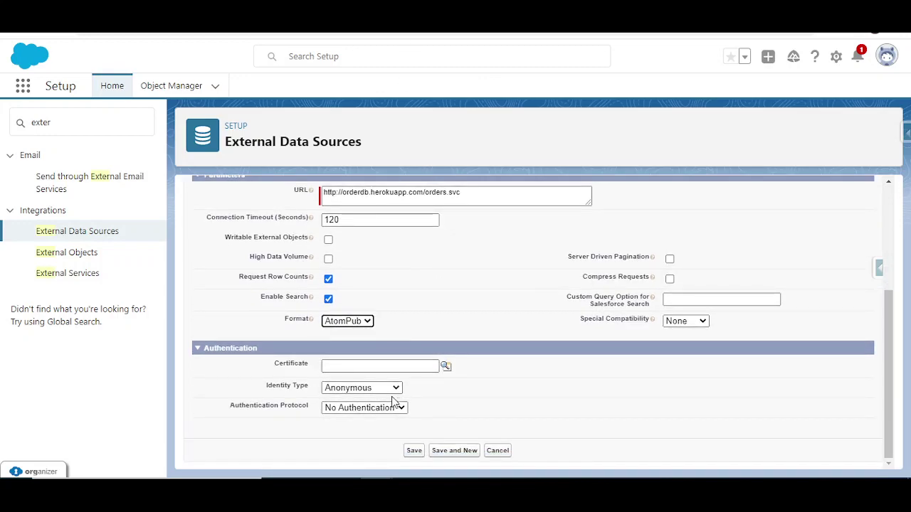
pyautogui.click(340, 388)
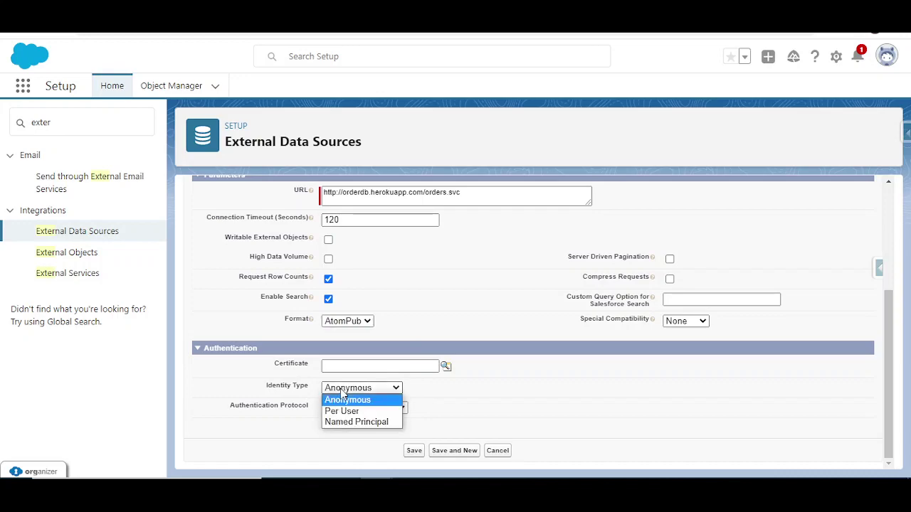
pyautogui.click(499, 352)
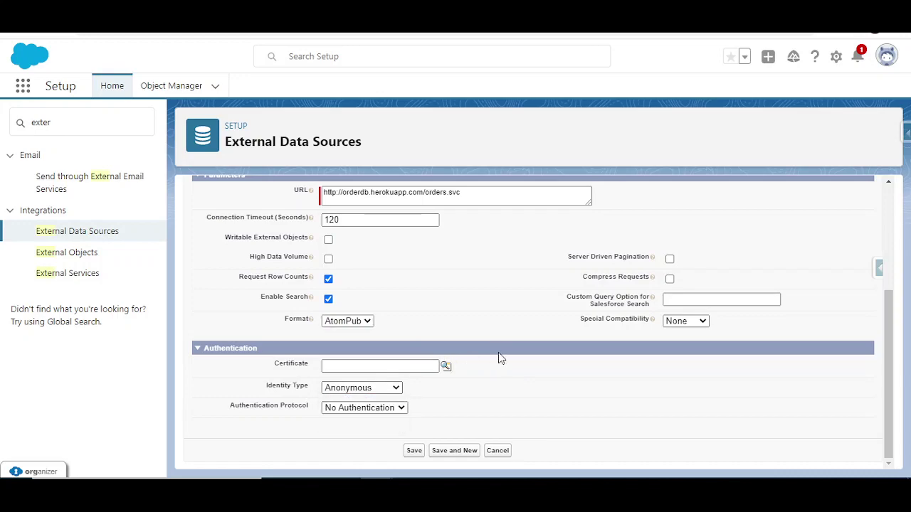
pyautogui.click(341, 412)
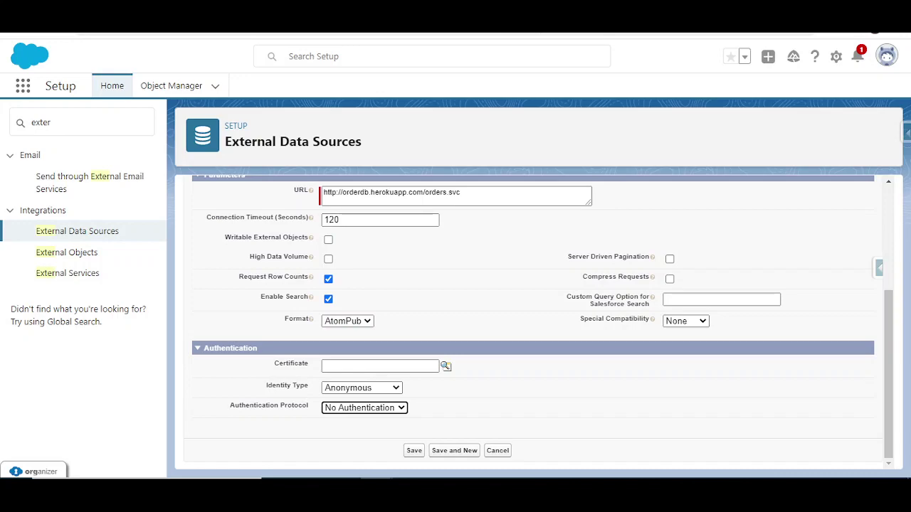
pyautogui.click(489, 421)
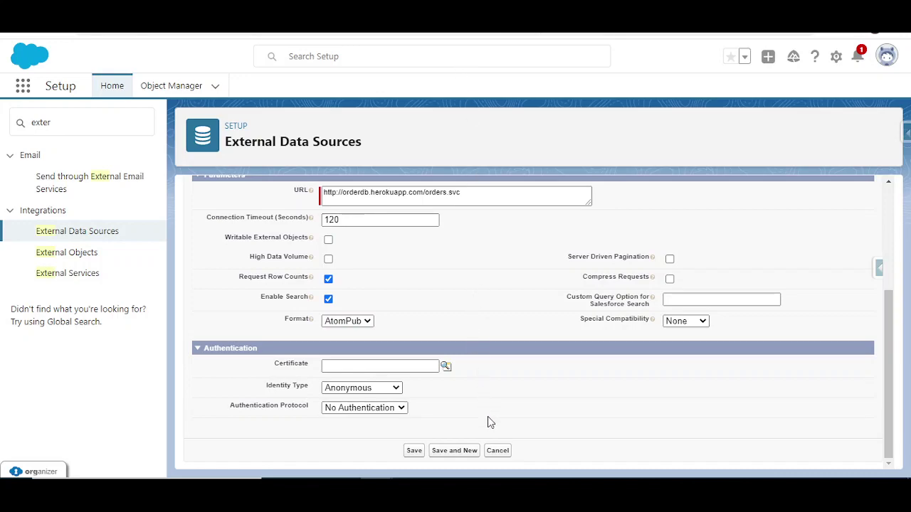
pyautogui.click(414, 451)
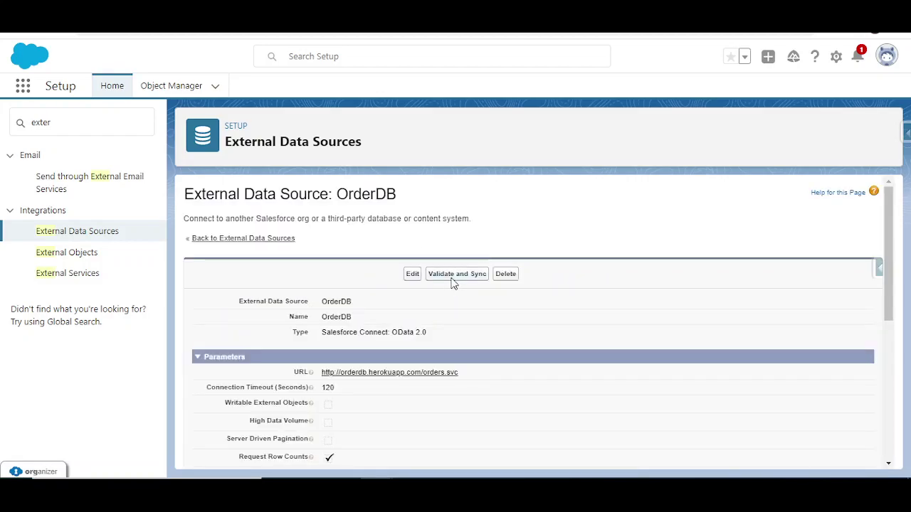
# Validate the OrderDB connection and sync the Order and OrderDetail tables in the background.
pyautogui.click(452, 274)
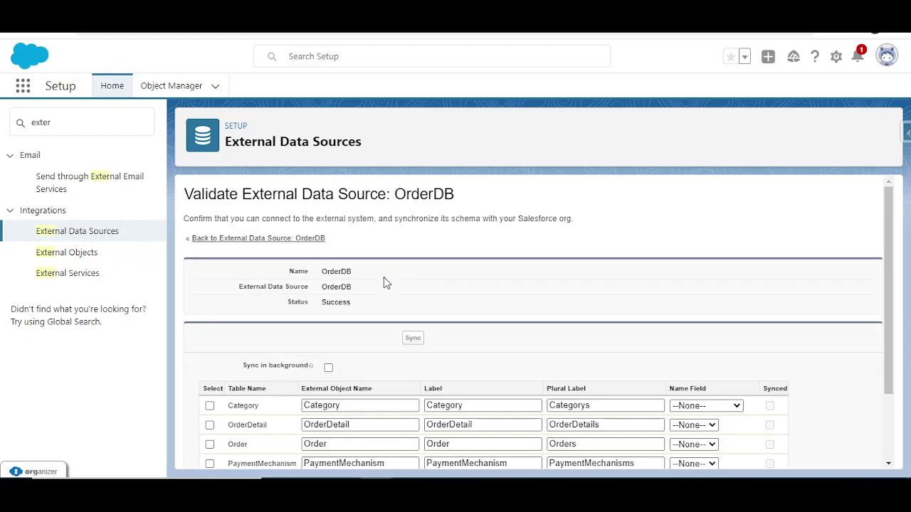
pyautogui.scroll(-2, 363, 300)
pyautogui.scroll(2, 364, 270)
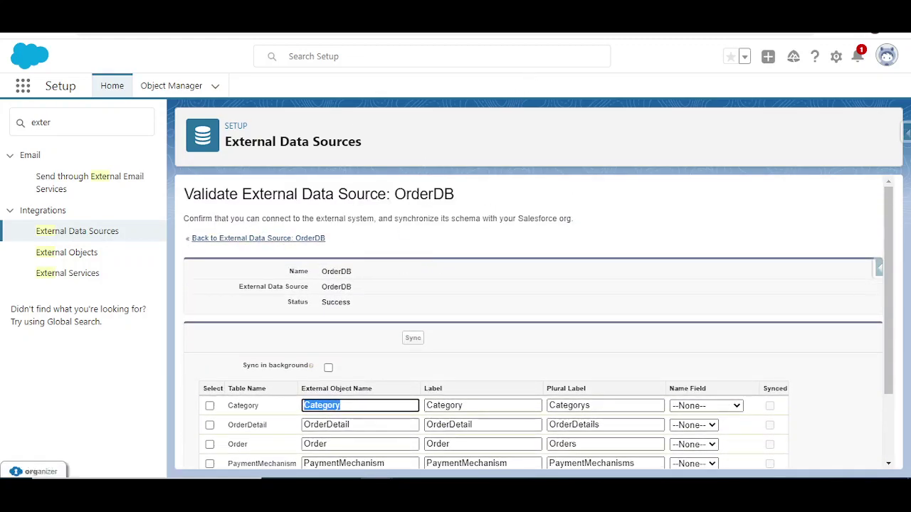
pyautogui.scroll(-1, 463, 226)
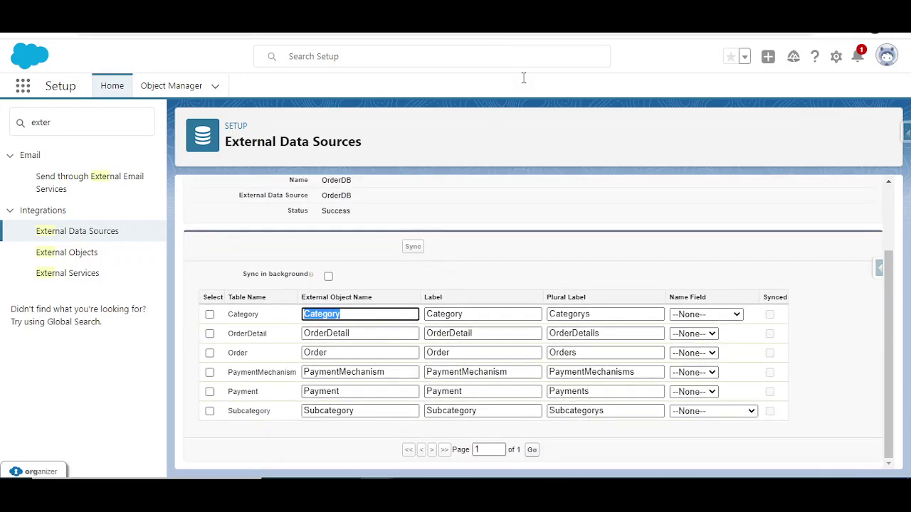
pyautogui.moveTo(234, 314); pyautogui.dragTo(267, 411)
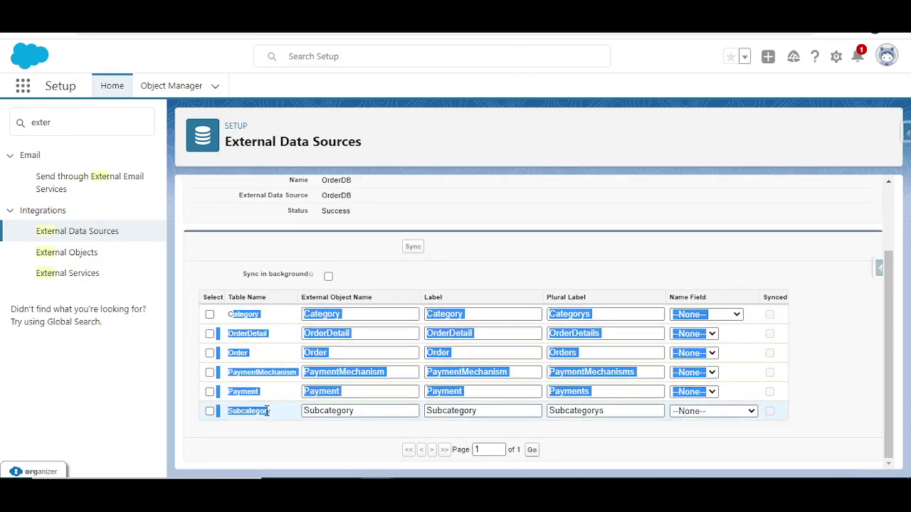
pyautogui.click(242, 402)
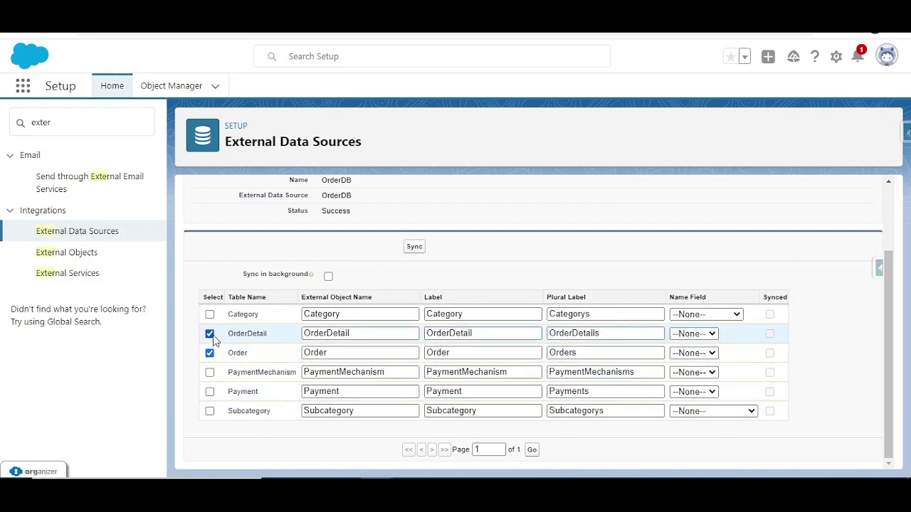
pyautogui.click(328, 276)
pyautogui.click(418, 249)
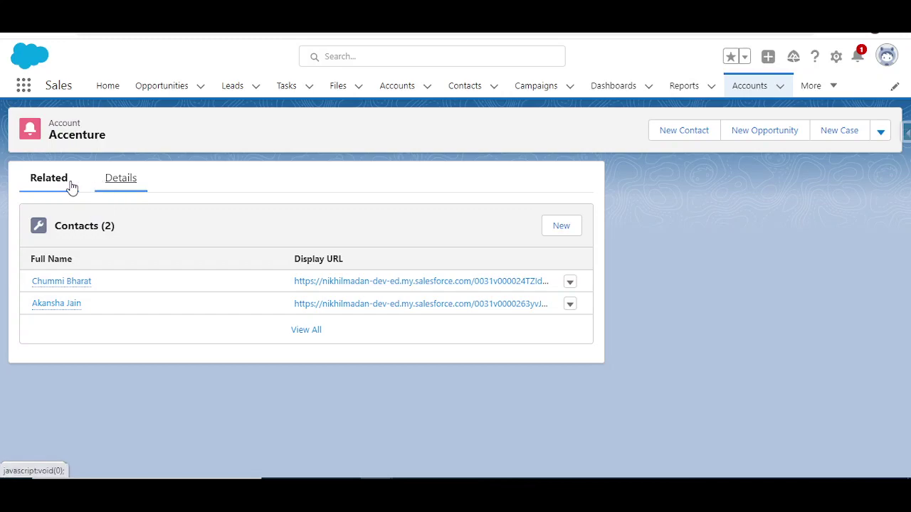
# Show the related lists on the Accenture account record.
pyautogui.click(43, 179)
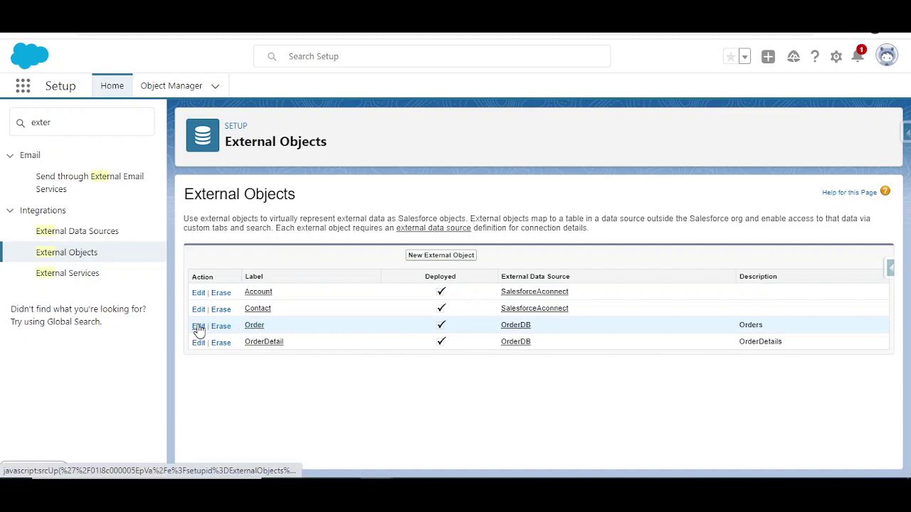
# Check the Order object's edit form without changes, then view its customerID, orderDate, orderID and shippedDate fields.
pyautogui.click(198, 326)
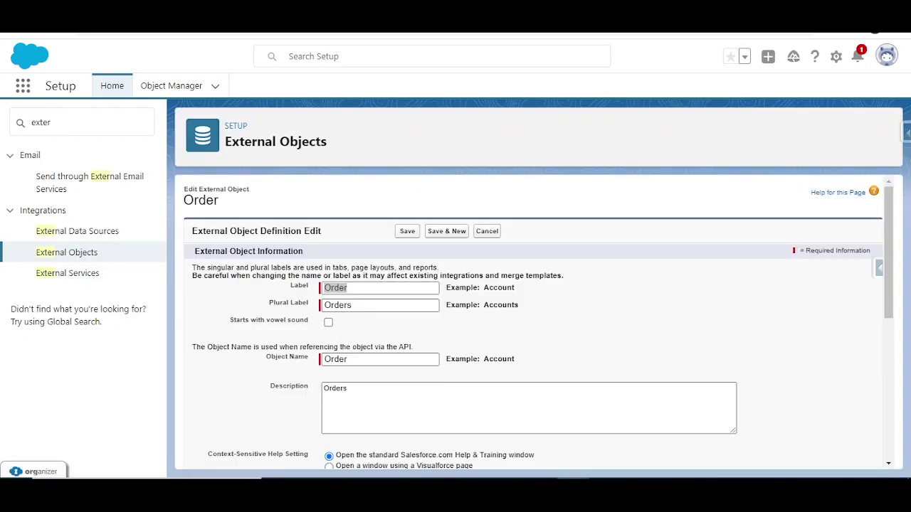
pyautogui.scroll(-3, 349, 320)
pyautogui.scroll(-2, 349, 320)
pyautogui.scroll(5, 340, 334)
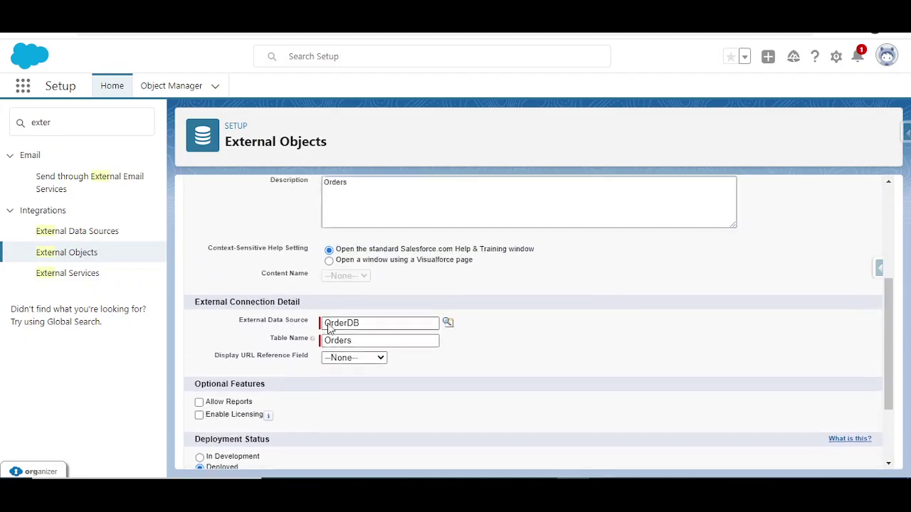
pyautogui.click(486, 232)
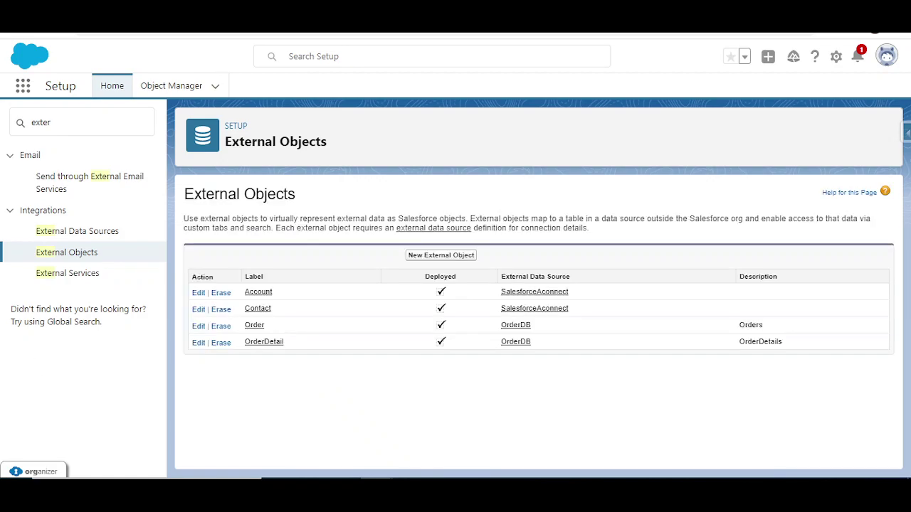
pyautogui.click(259, 329)
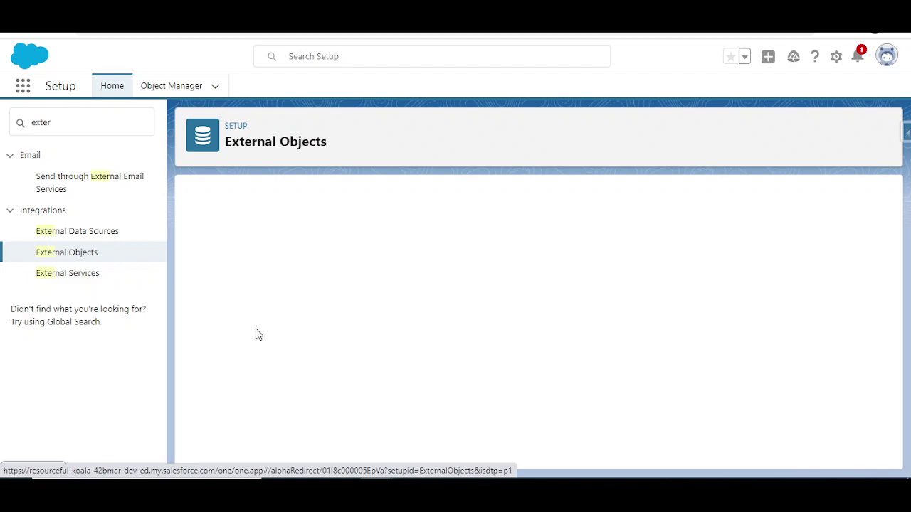
pyautogui.scroll(-3, 263, 336)
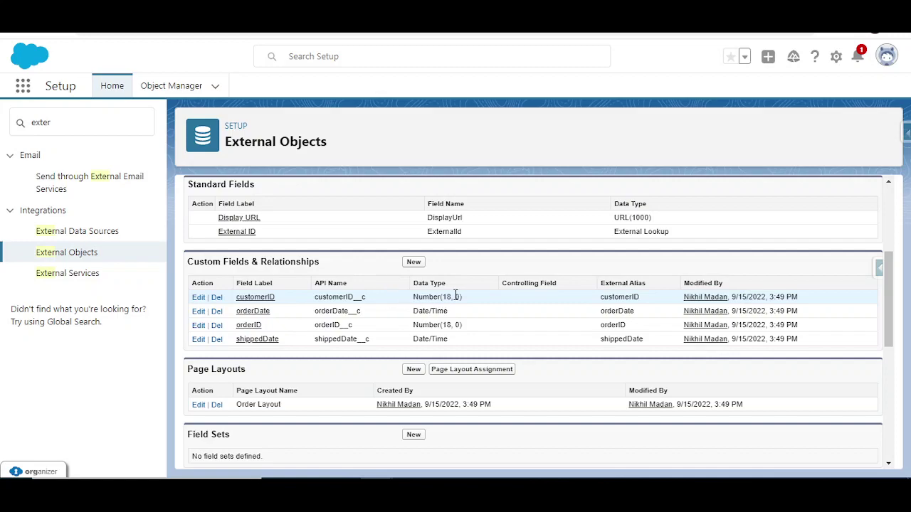
# Change the type of Order's customerID field to Indirect Lookup Relationship.
pyautogui.click(200, 297)
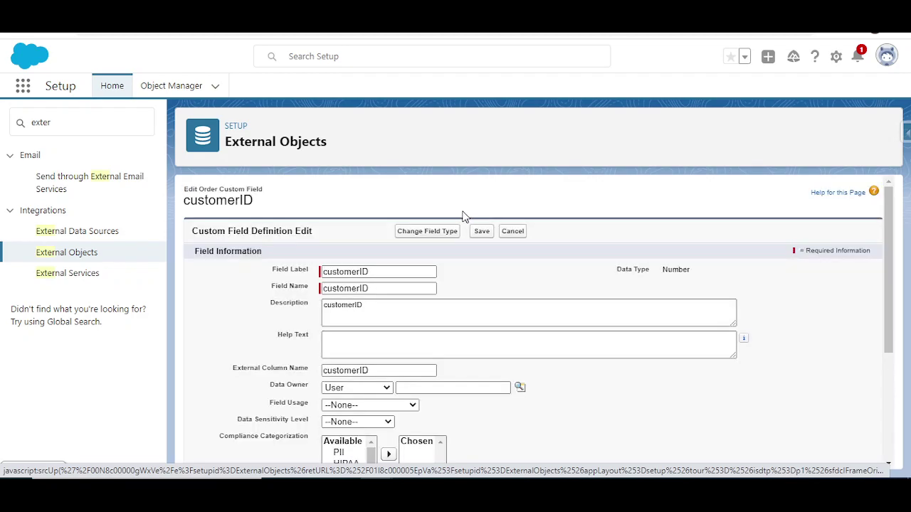
pyautogui.click(430, 233)
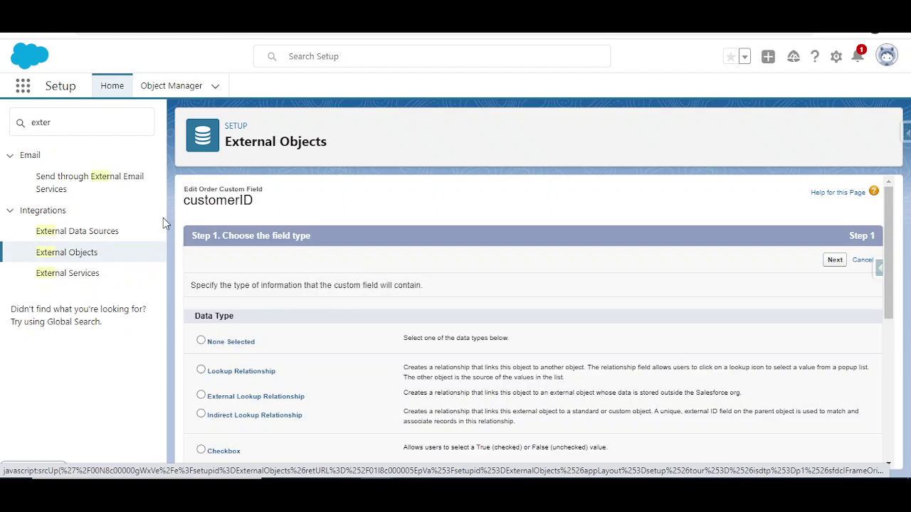
pyautogui.scroll(-3, 217, 342)
pyautogui.click(201, 322)
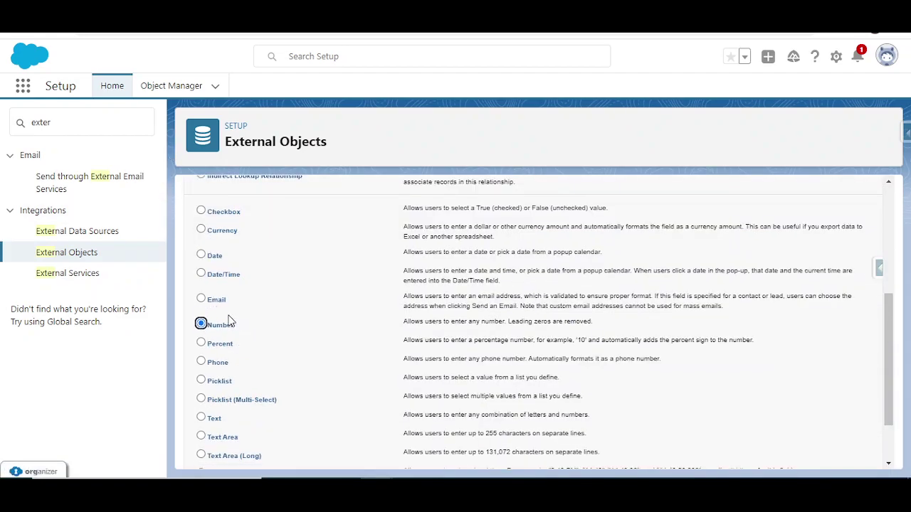
pyautogui.scroll(2, 224, 320)
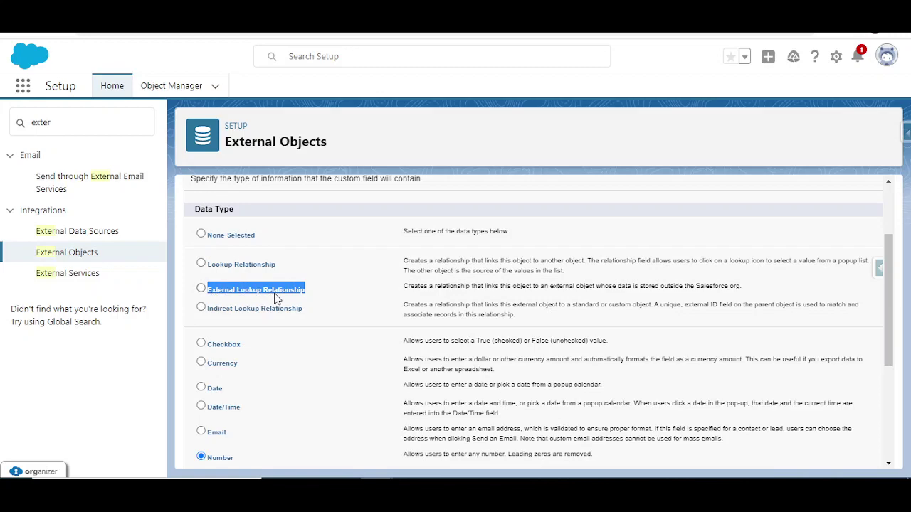
pyautogui.click(201, 307)
# Continue to the Related To choice and find no object offered to relate to.
pyautogui.scroll(2, 251, 268)
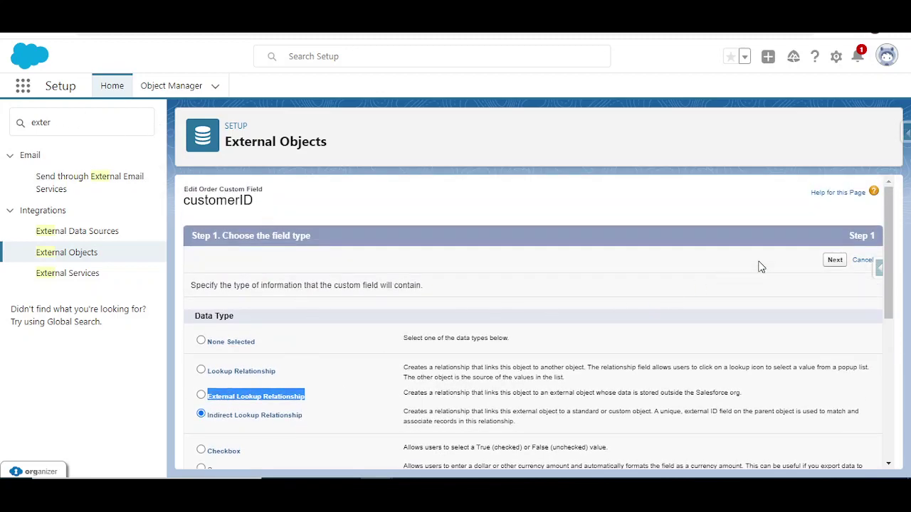
pyautogui.click(835, 261)
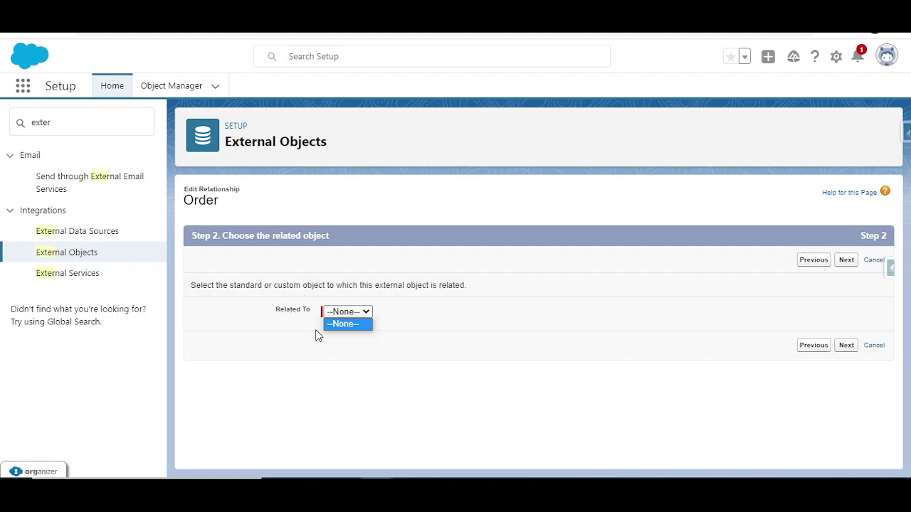
pyautogui.click(350, 313)
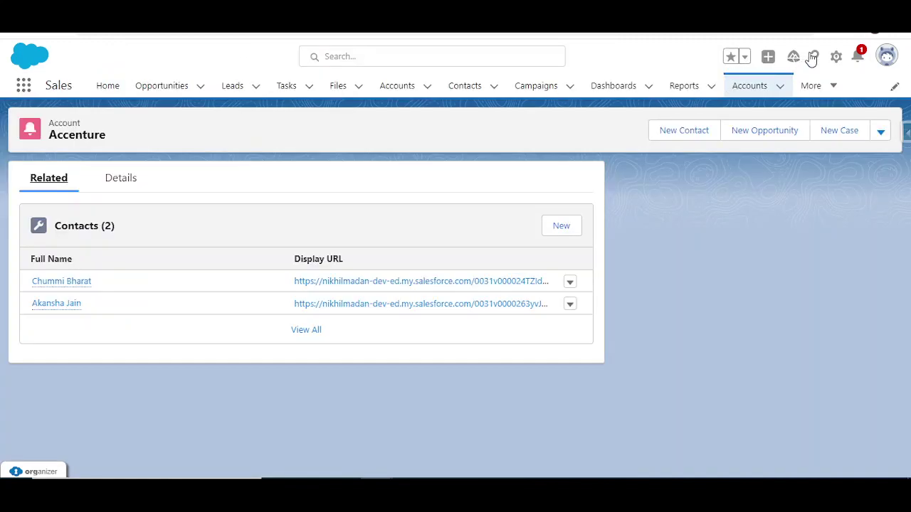
pyautogui.click(837, 56)
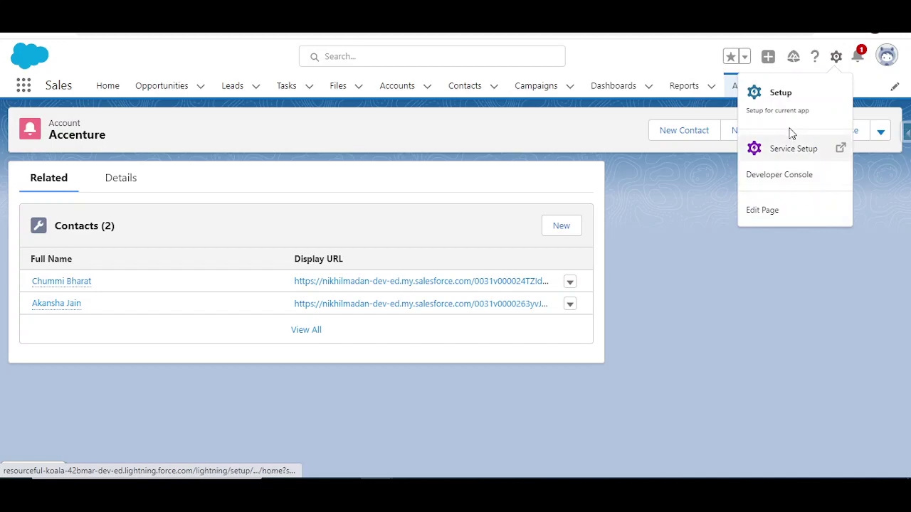
# Go from the Accenture account to the Accounts list and open Account in Object Manager.
pyautogui.click(122, 178)
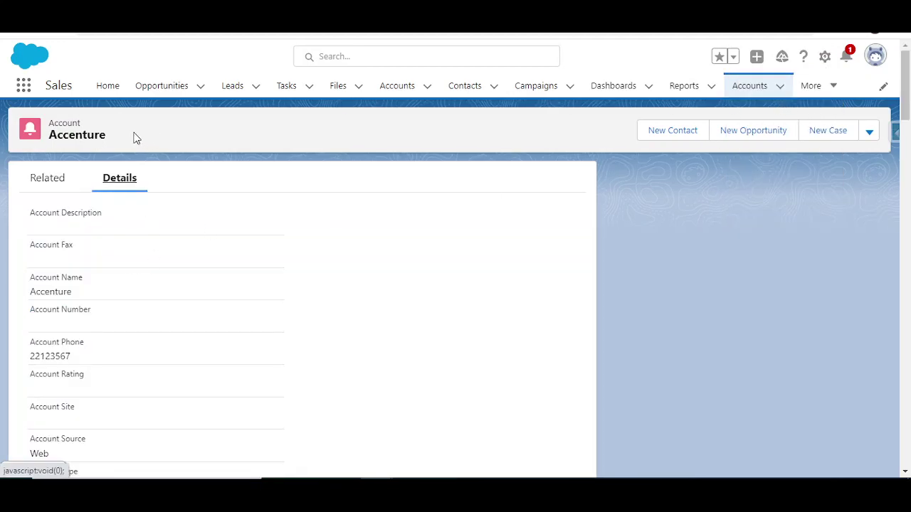
pyautogui.click(389, 96)
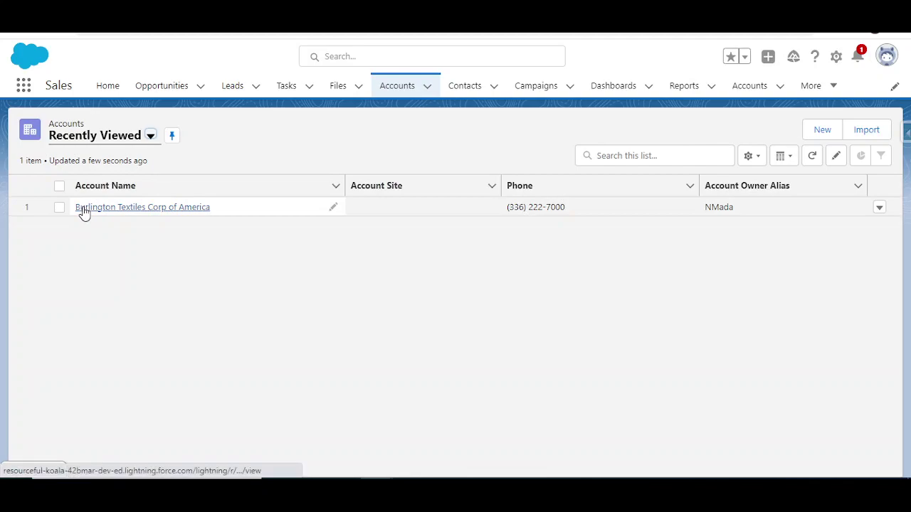
pyautogui.click(837, 60)
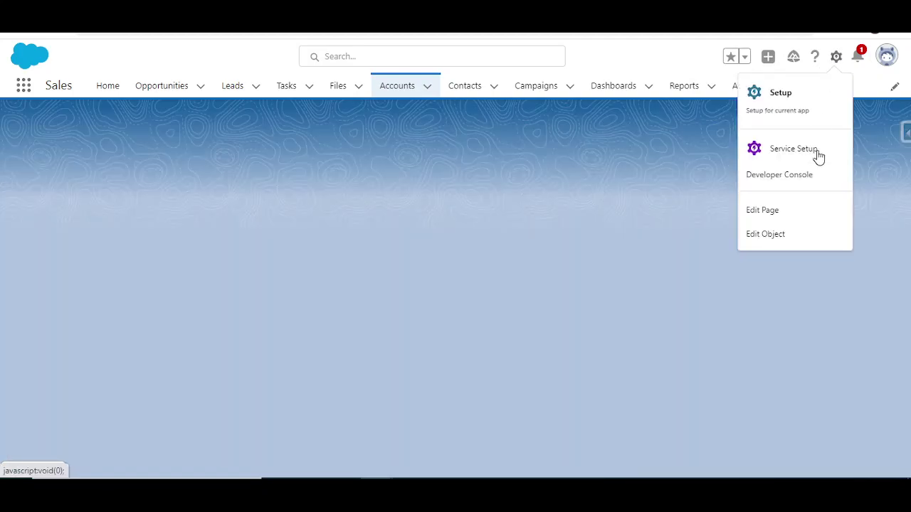
pyautogui.click(785, 236)
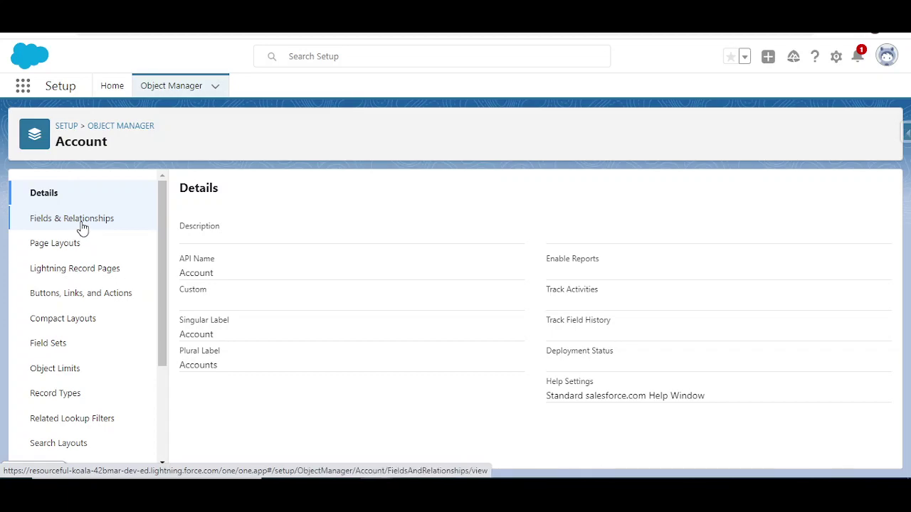
# Start a new Number custom field on the Account object.
pyautogui.click(82, 227)
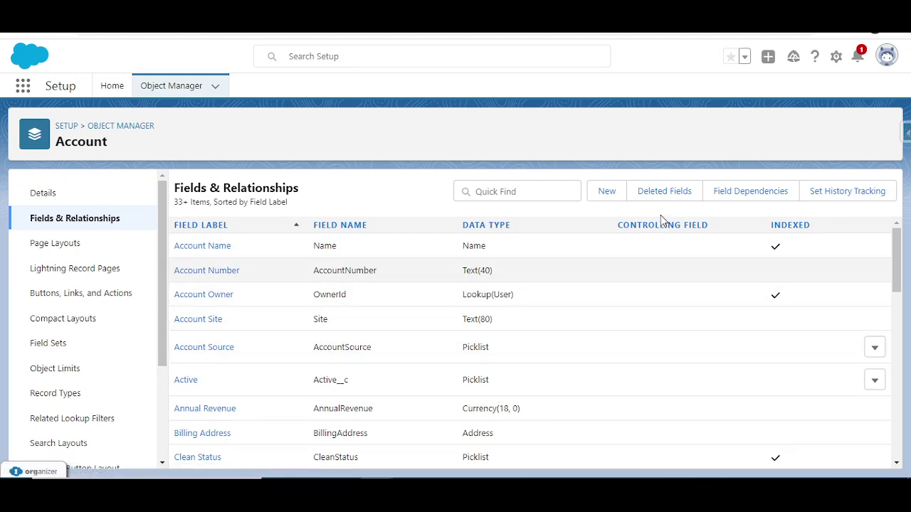
pyautogui.click(604, 193)
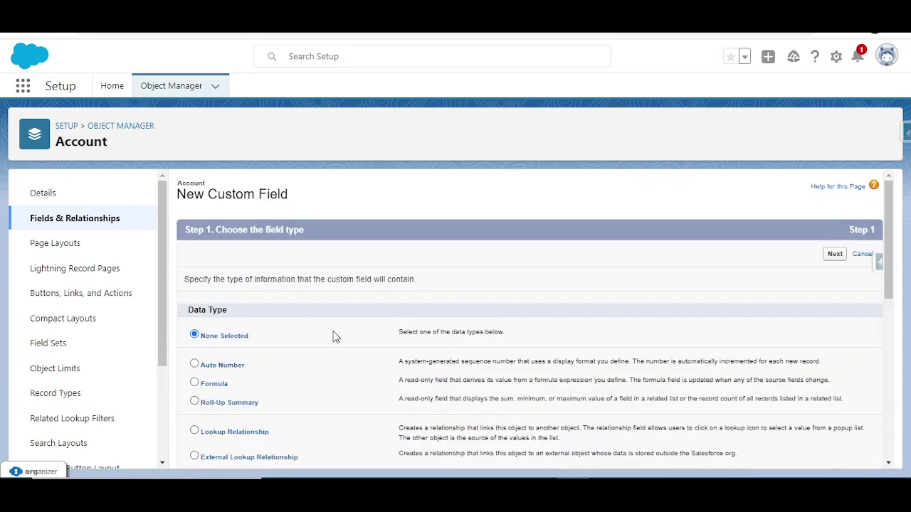
pyautogui.scroll(-5, 346, 376)
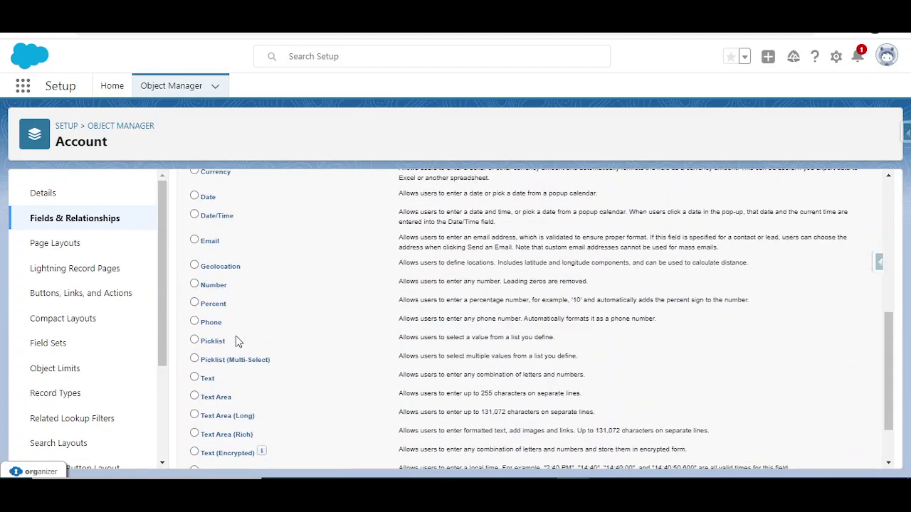
pyautogui.click(194, 284)
pyautogui.scroll(5, 697, 276)
pyautogui.click(833, 254)
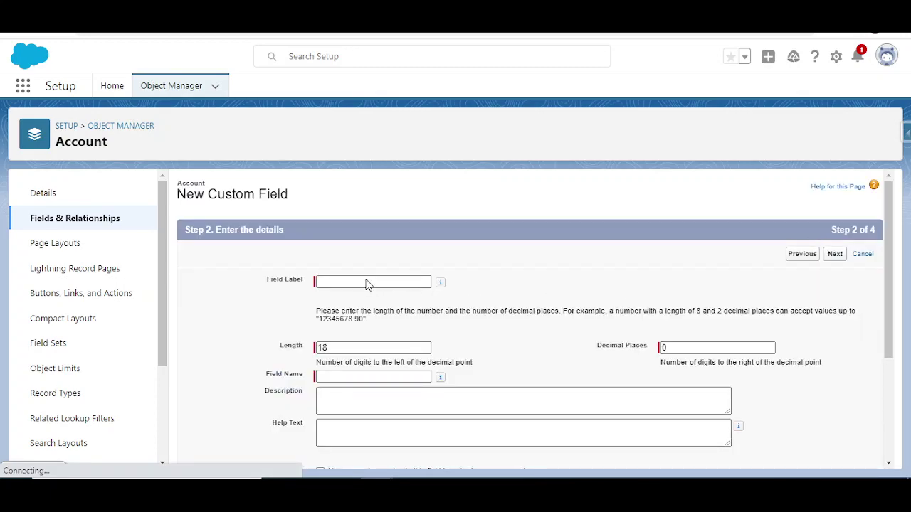
# Label the field customerID with length 18, 0 decimal places, marked as External ID.
pyautogui.click(368, 283)
pyautogui.write('Cu')
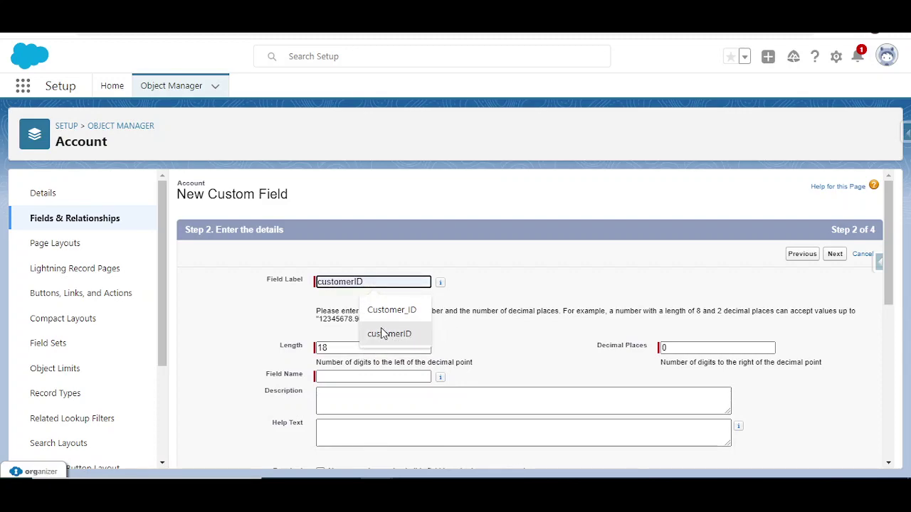
pyautogui.click(382, 334)
pyautogui.click(402, 347)
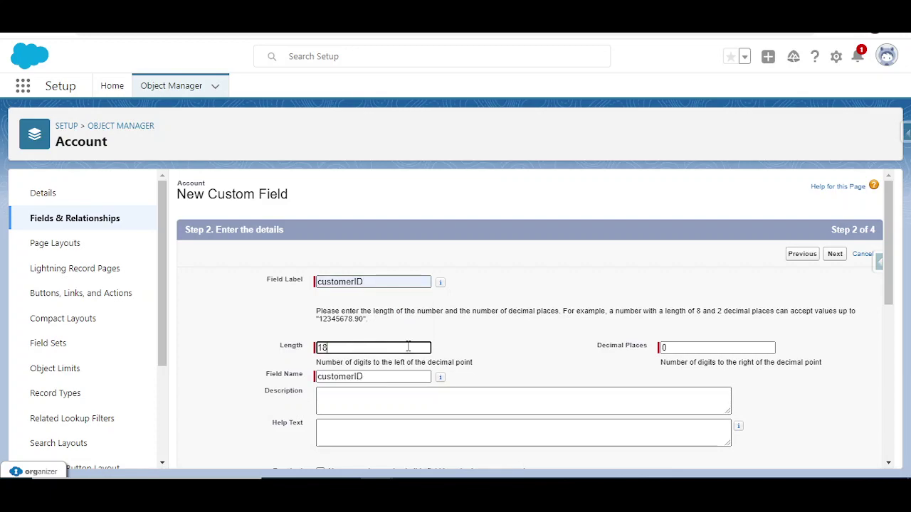
pyautogui.click(716, 348)
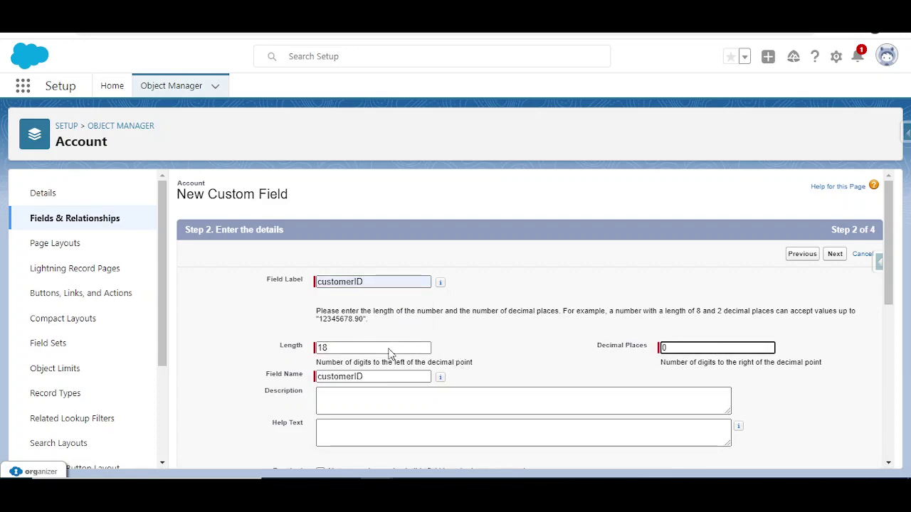
pyautogui.scroll(-2, 421, 354)
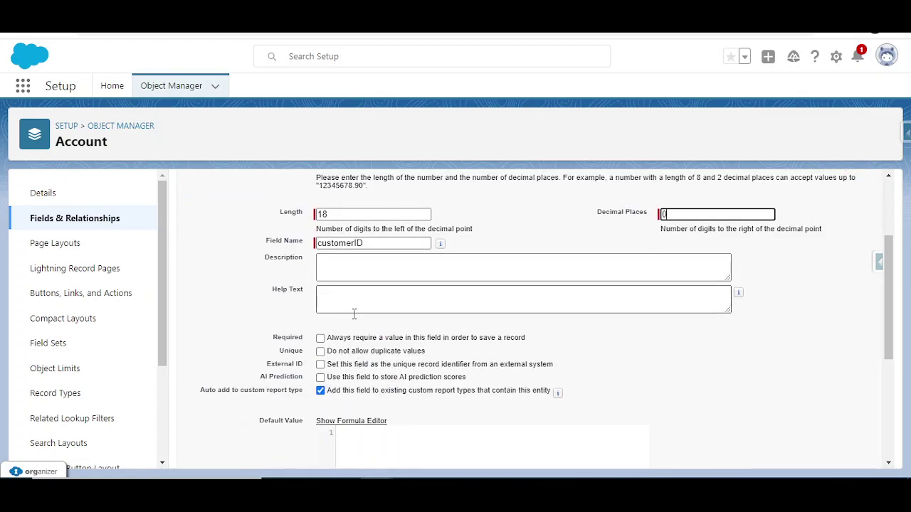
pyautogui.moveTo(269, 366); pyautogui.dragTo(562, 368)
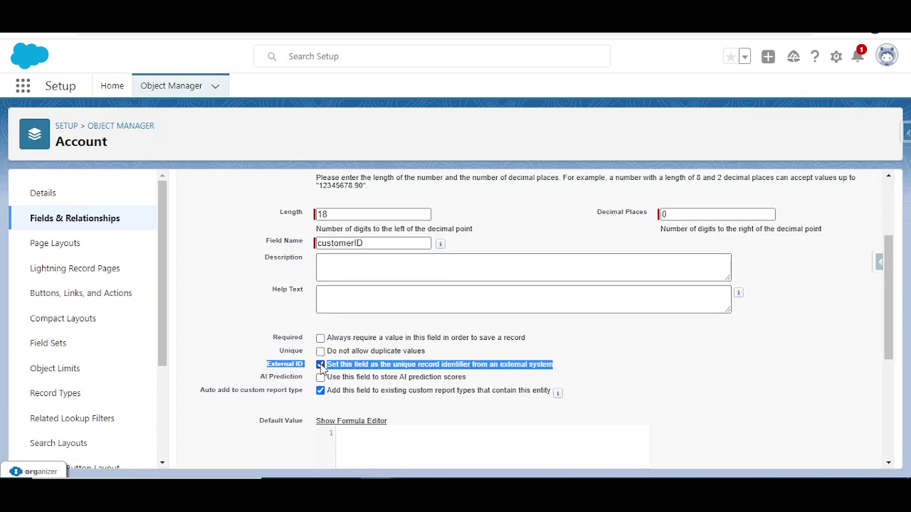
# Make customerID visible to all profiles, add it to every Account layout, and save.
pyautogui.scroll(-4, 484, 354)
pyautogui.click(835, 457)
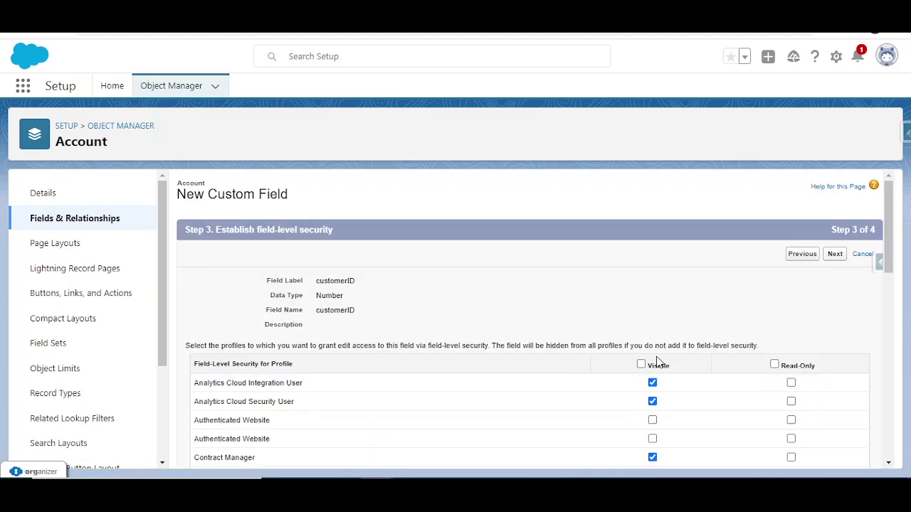
pyautogui.click(641, 364)
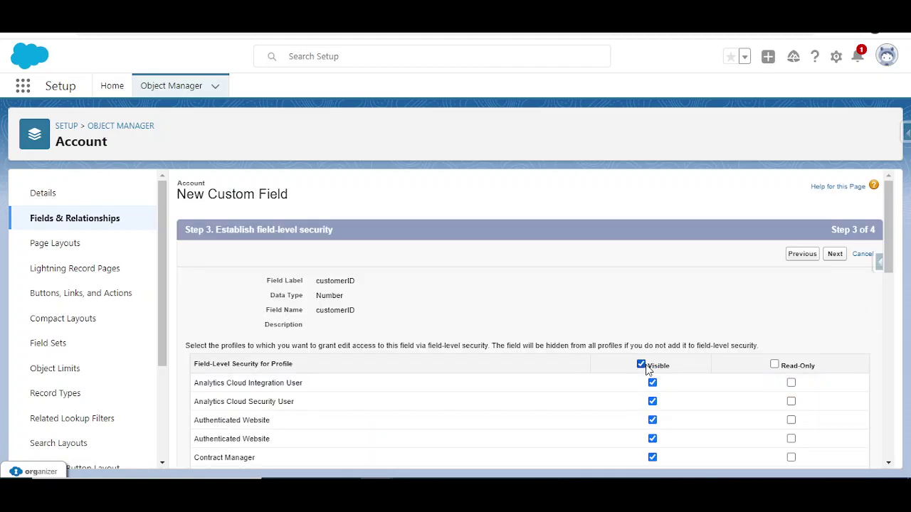
pyautogui.click(837, 254)
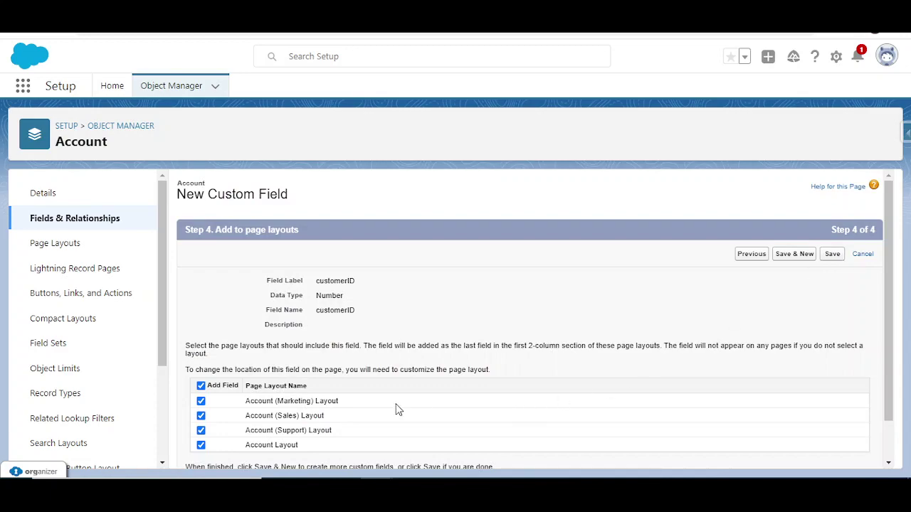
pyautogui.click(834, 256)
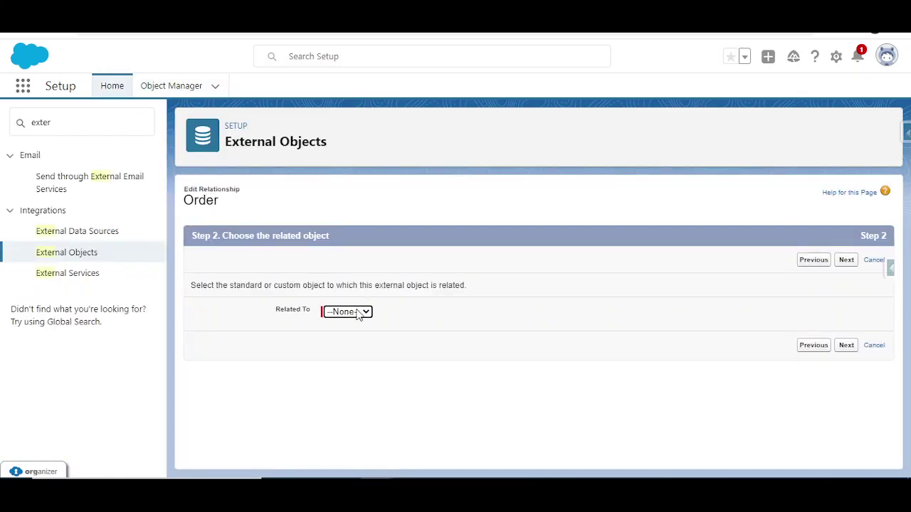
# Cancel the unfinished relationship edit on Order's customerID field.
pyautogui.click(358, 315)
pyautogui.click(884, 352)
pyautogui.click(875, 345)
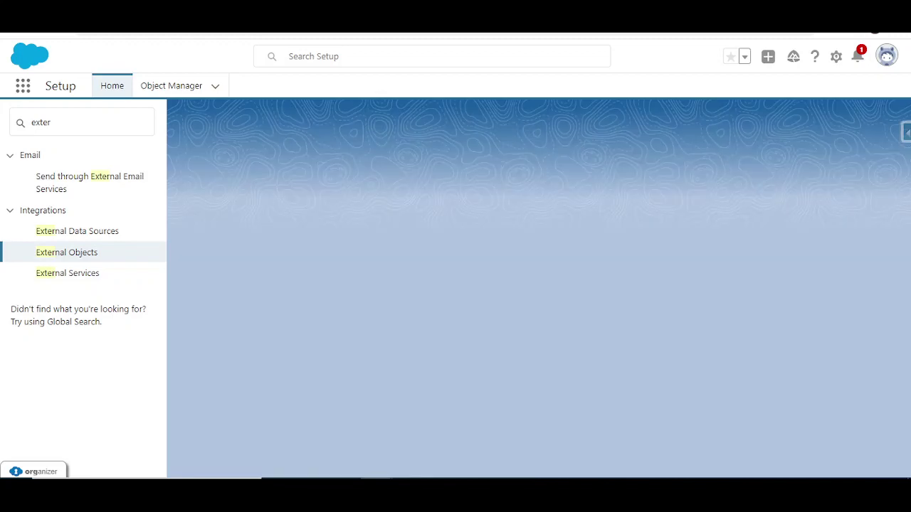
pyautogui.scroll(-3, 219, 388)
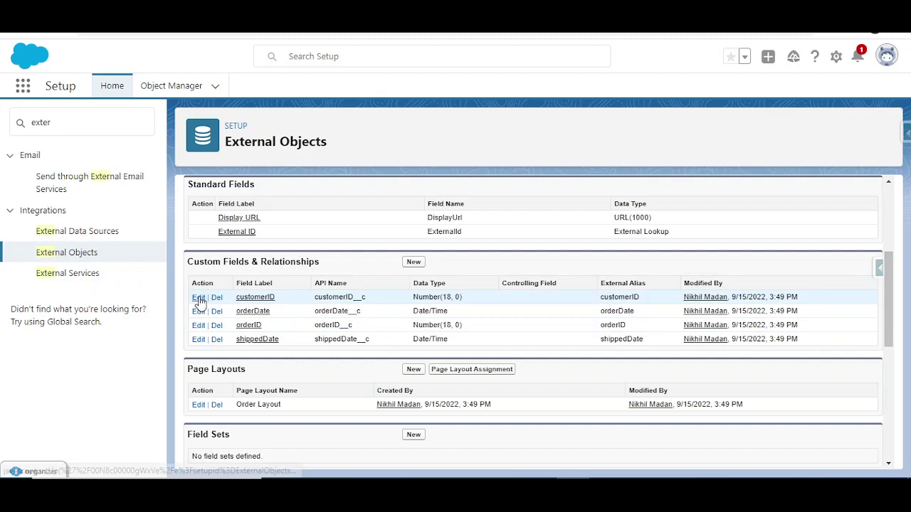
# Restart the customerID field-type change and relate it to Account.
pyautogui.click(199, 297)
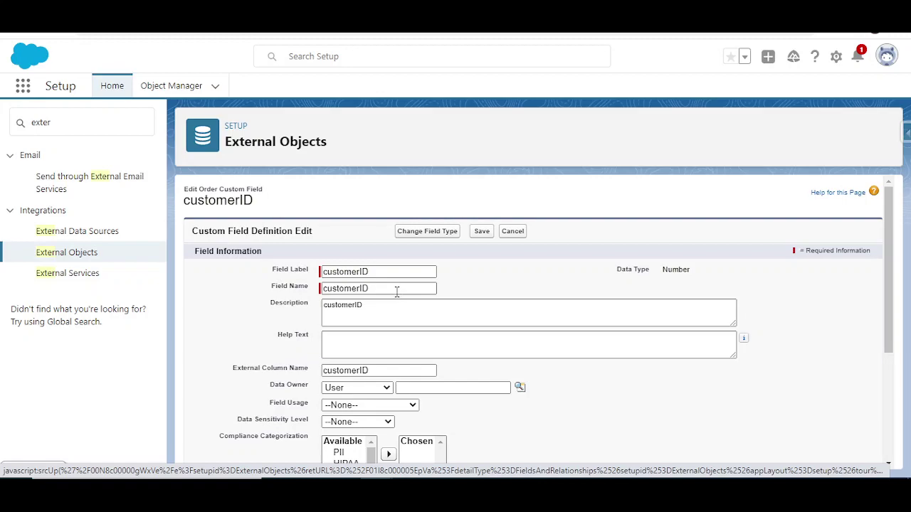
pyautogui.click(435, 230)
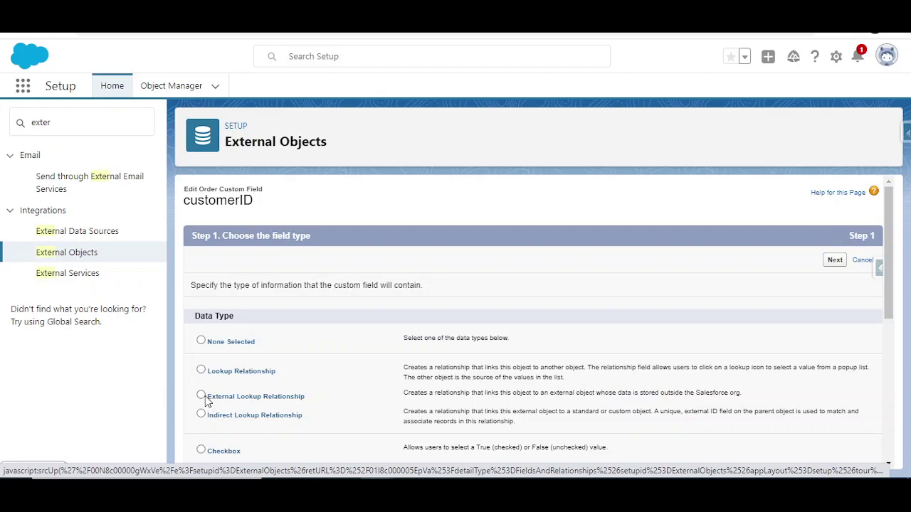
pyautogui.scroll(-3, 826, 267)
pyautogui.scroll(3, 797, 275)
pyautogui.click(835, 261)
pyautogui.click(347, 314)
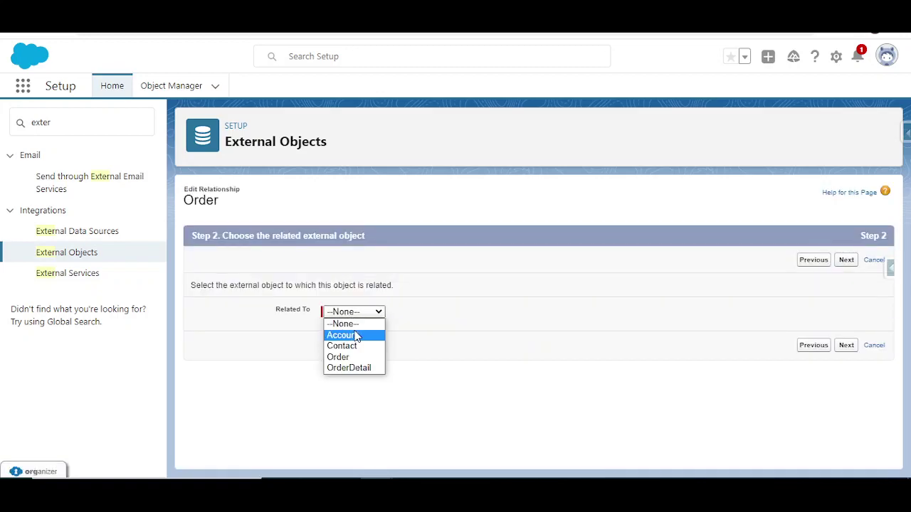
pyautogui.click(356, 335)
pyautogui.click(846, 347)
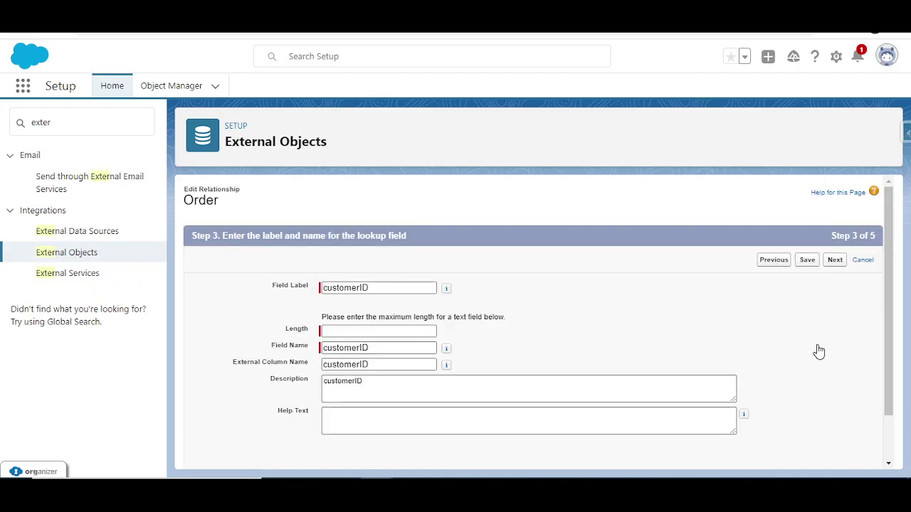
# Set field length 18, make it visible to all profiles, and keep the Orders related list.
pyautogui.click(354, 331)
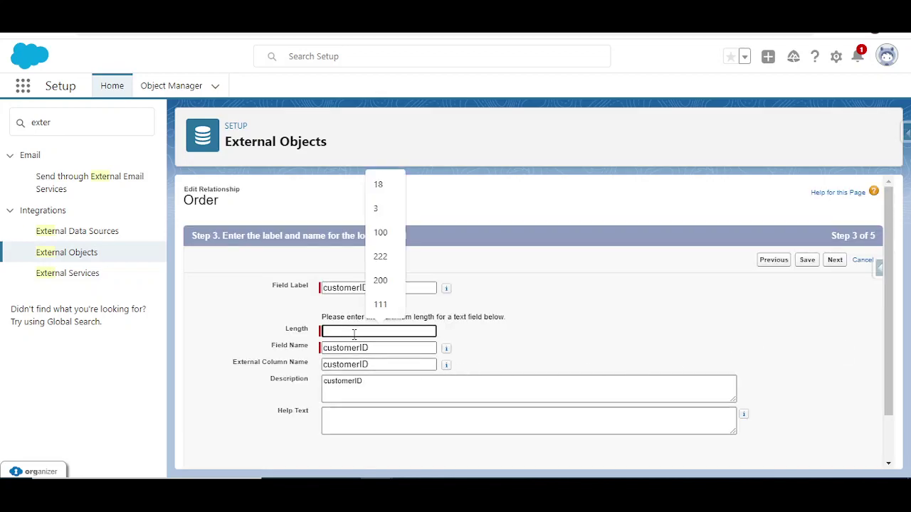
pyautogui.click(395, 186)
pyautogui.click(808, 262)
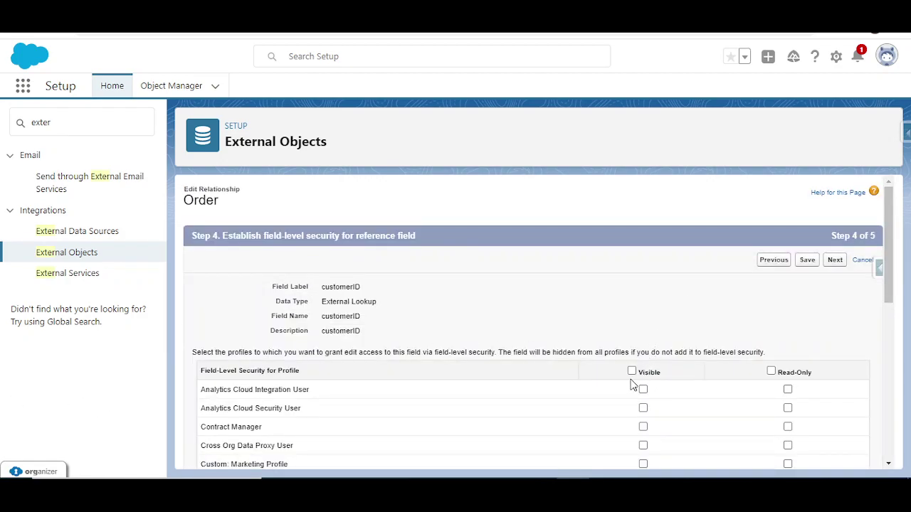
pyautogui.click(632, 371)
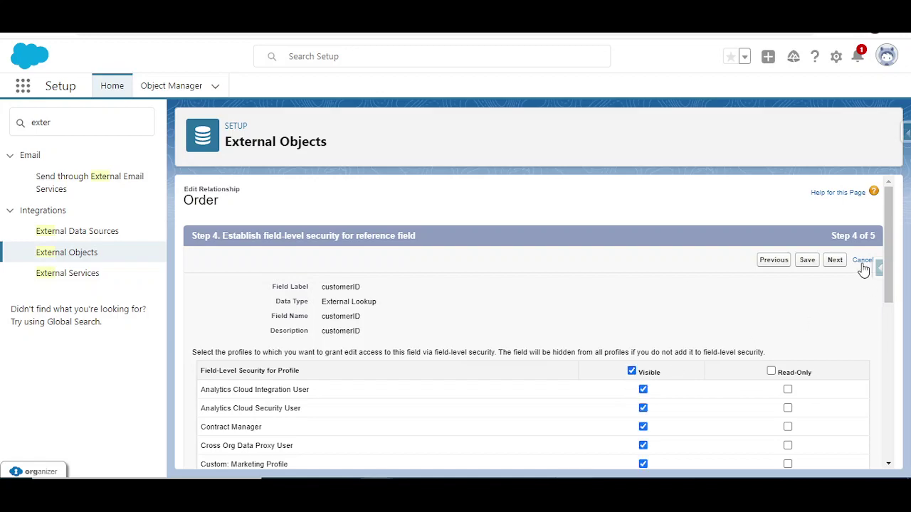
pyautogui.click(835, 260)
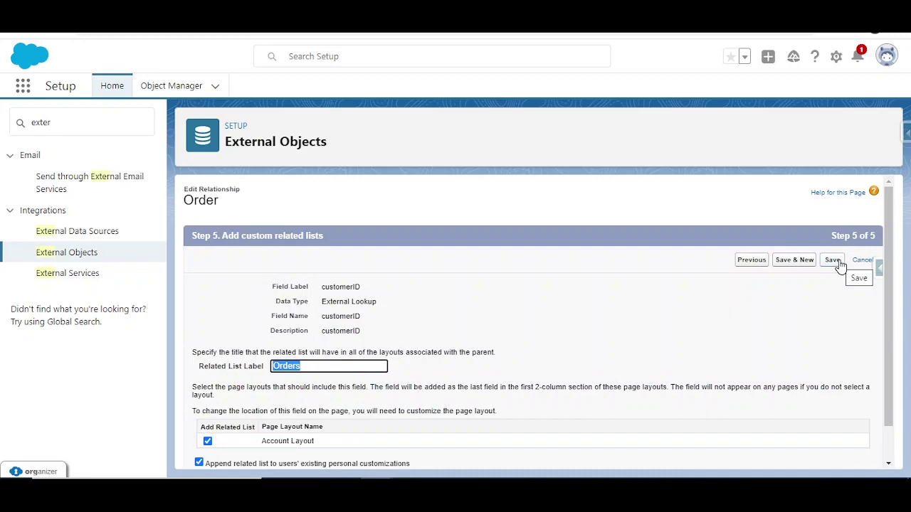
pyautogui.click(834, 260)
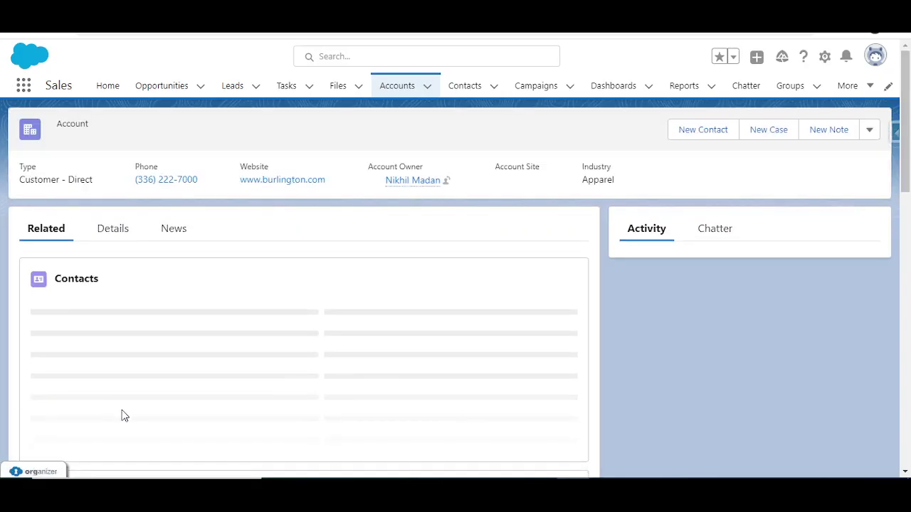
# Scroll through the Burlington Textiles Corp of America account's related lists.
pyautogui.scroll(-3, 142, 369)
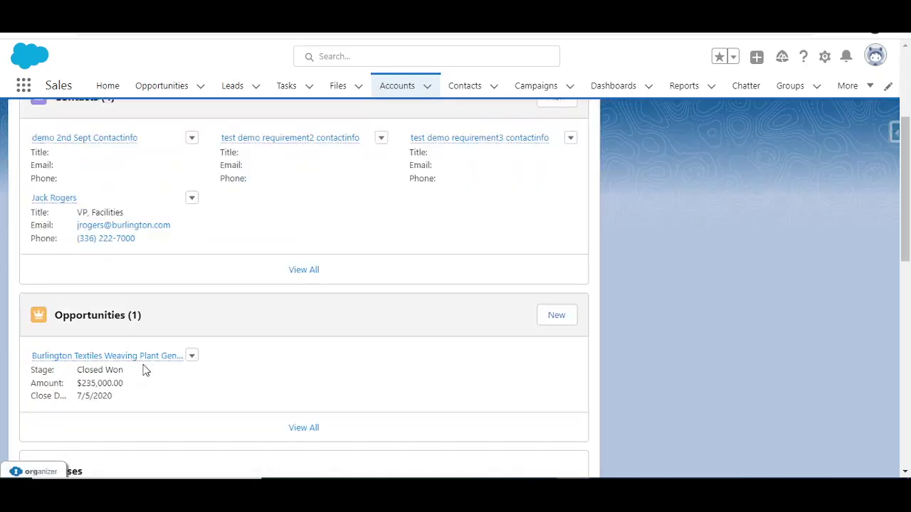
pyautogui.scroll(-10, 144, 370)
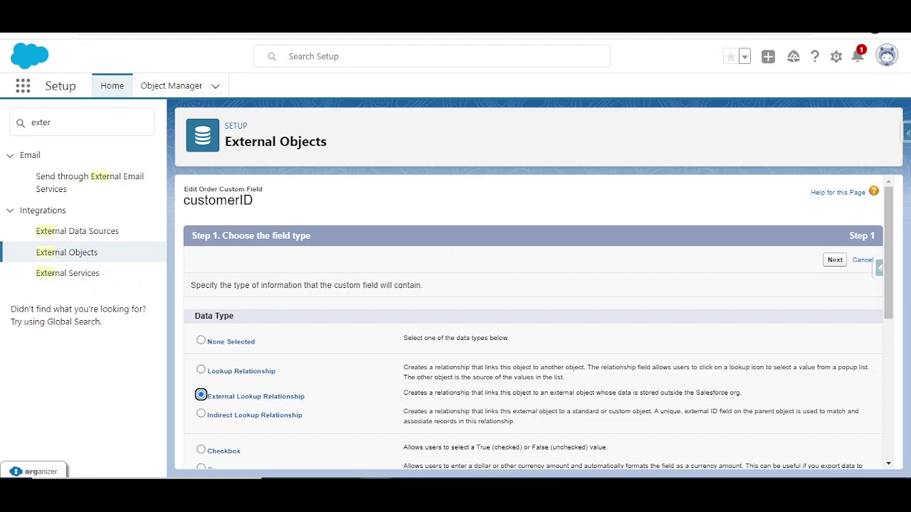
# Make customerID an Indirect Lookup Relationship related to Account.
pyautogui.click(200, 414)
pyautogui.moveTo(593, 412); pyautogui.dragTo(212, 425)
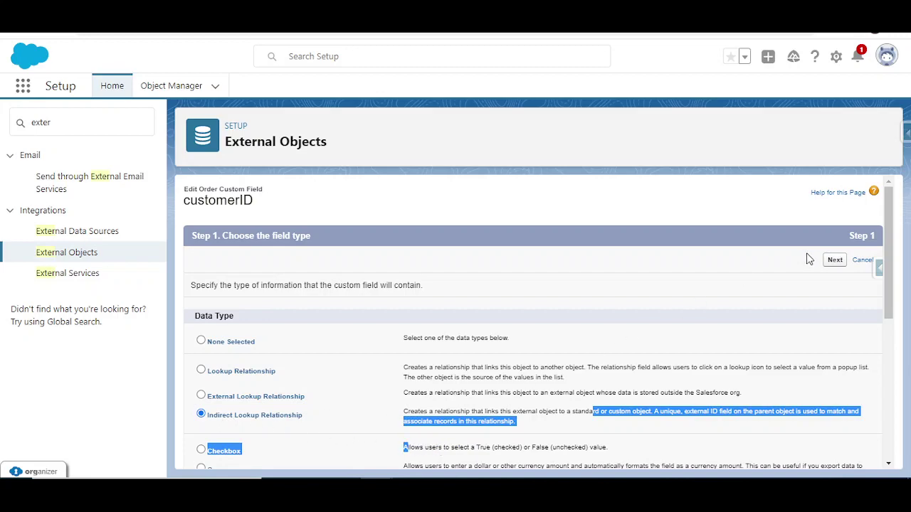
pyautogui.click(841, 264)
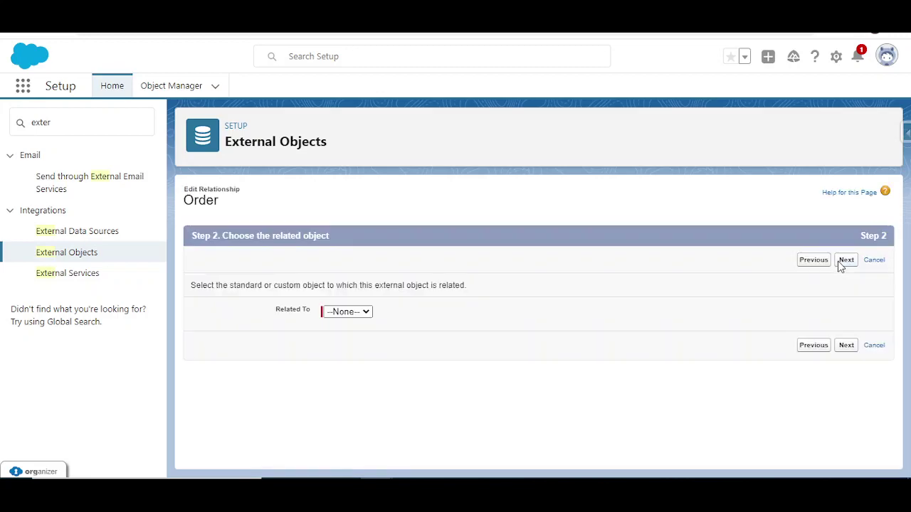
pyautogui.click(351, 314)
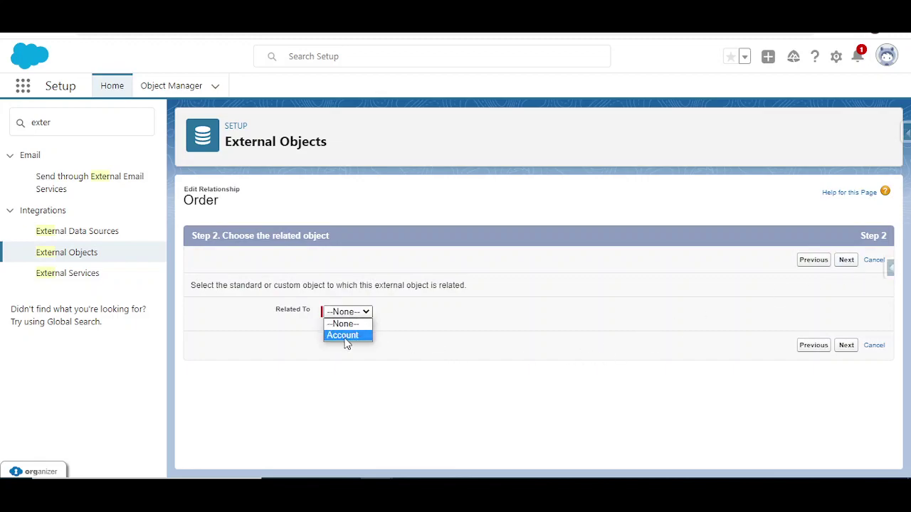
pyautogui.click(344, 337)
pyautogui.click(843, 262)
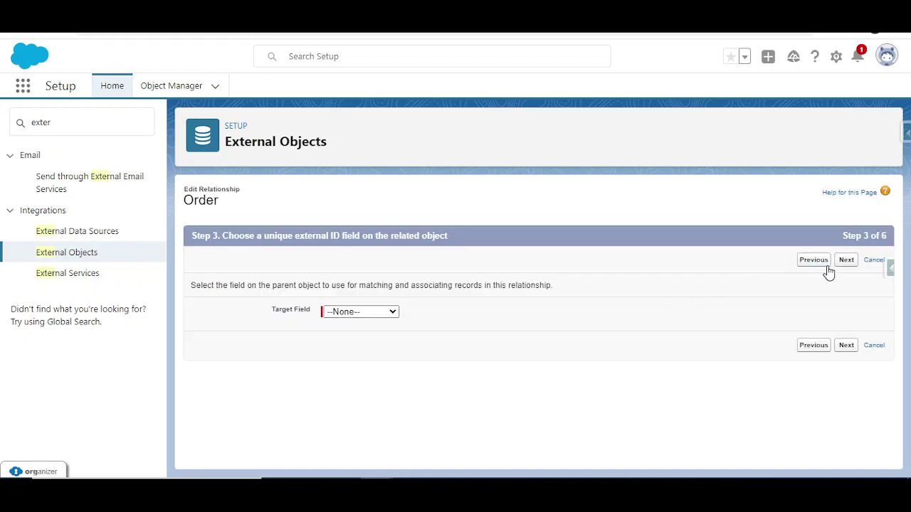
# Match on target field customerID__c, keep the customerID label, and save the lookup.
pyautogui.click(341, 313)
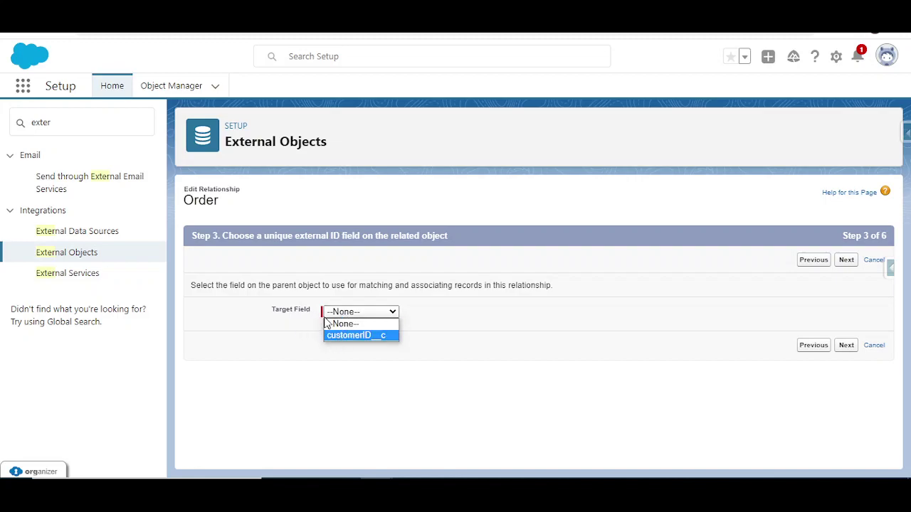
pyautogui.click(356, 335)
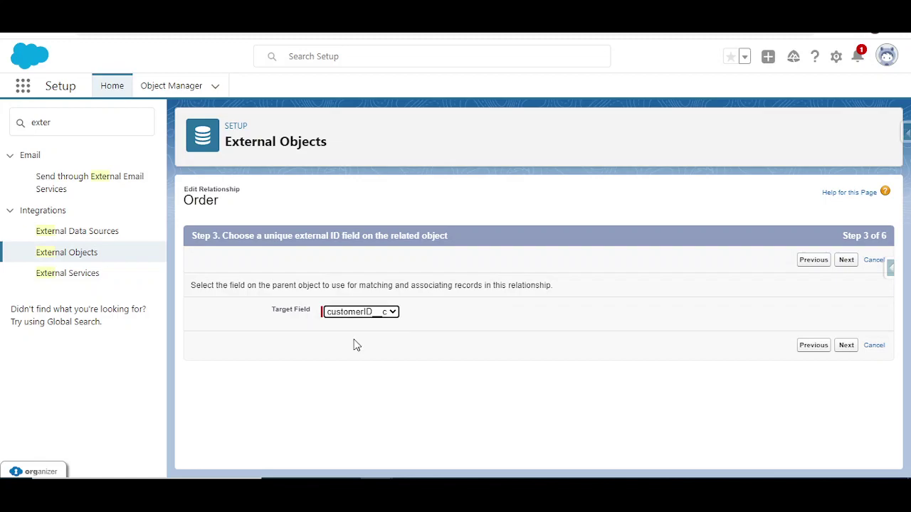
pyautogui.click(846, 260)
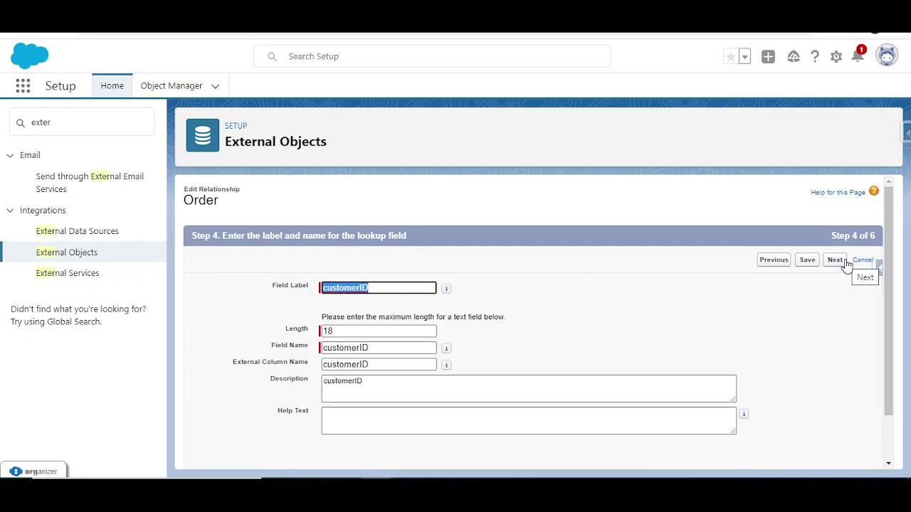
pyautogui.click(836, 260)
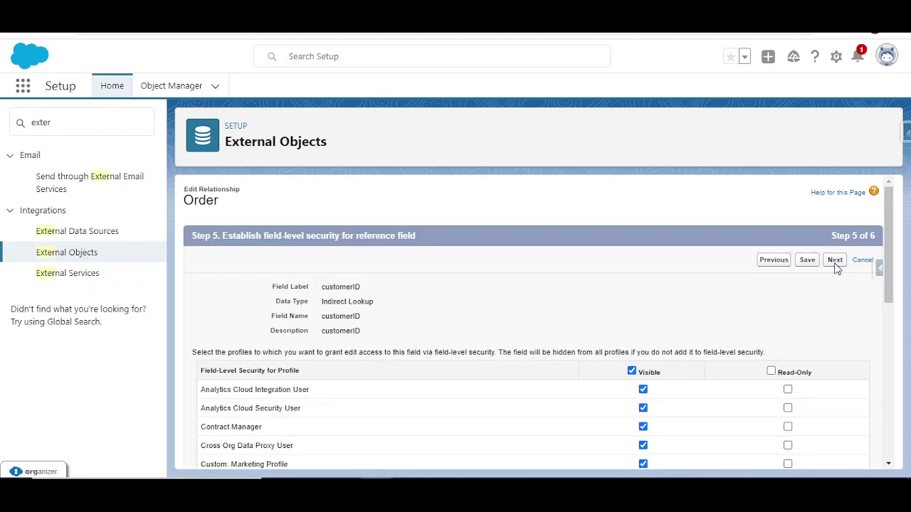
pyautogui.click(835, 261)
pyautogui.click(832, 261)
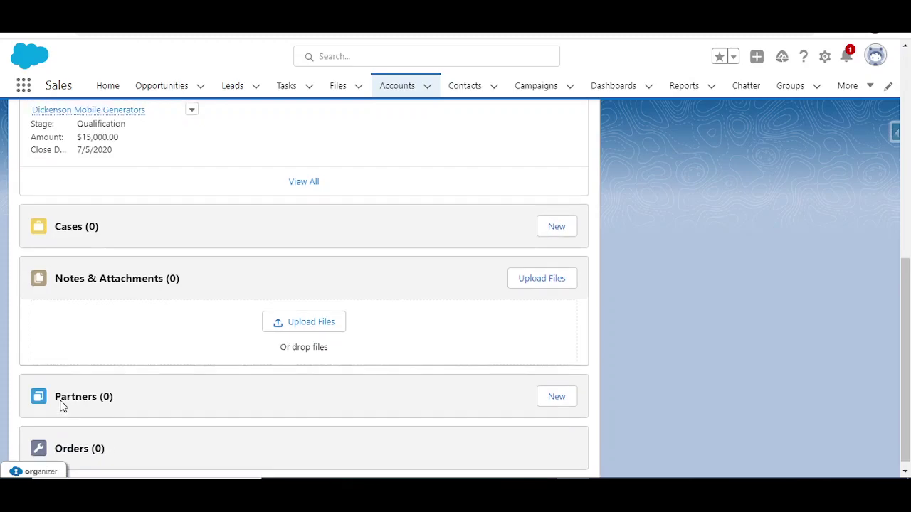
# Show the Dickenson plc account's Details fields, with type Customer - Channel.
pyautogui.scroll(10, 61, 406)
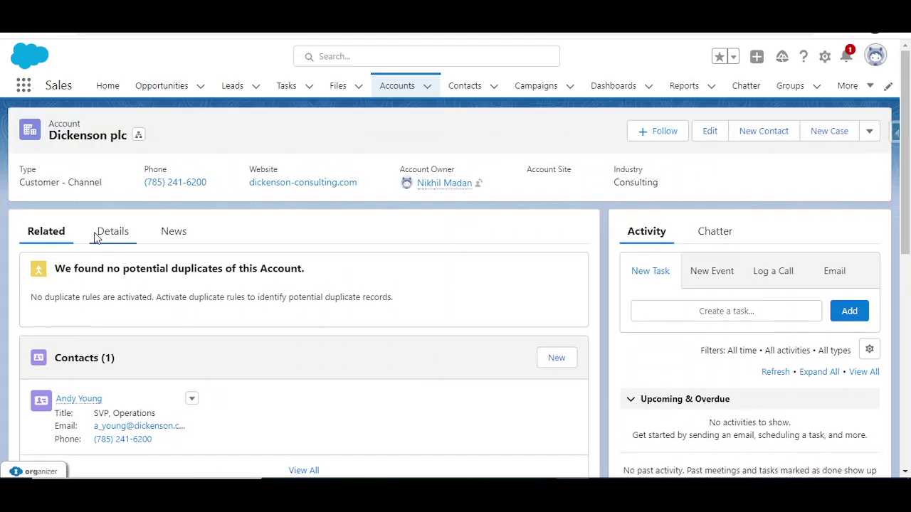
pyautogui.click(100, 235)
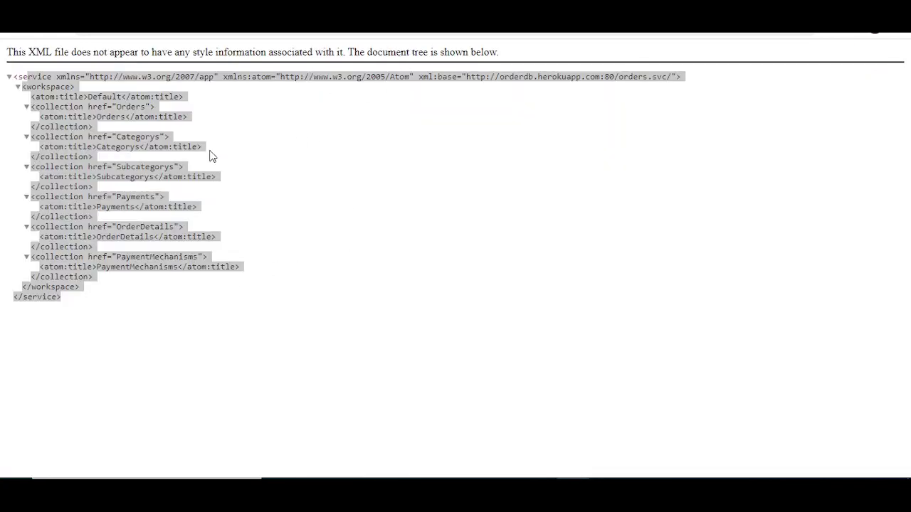
pyautogui.click(163, 129)
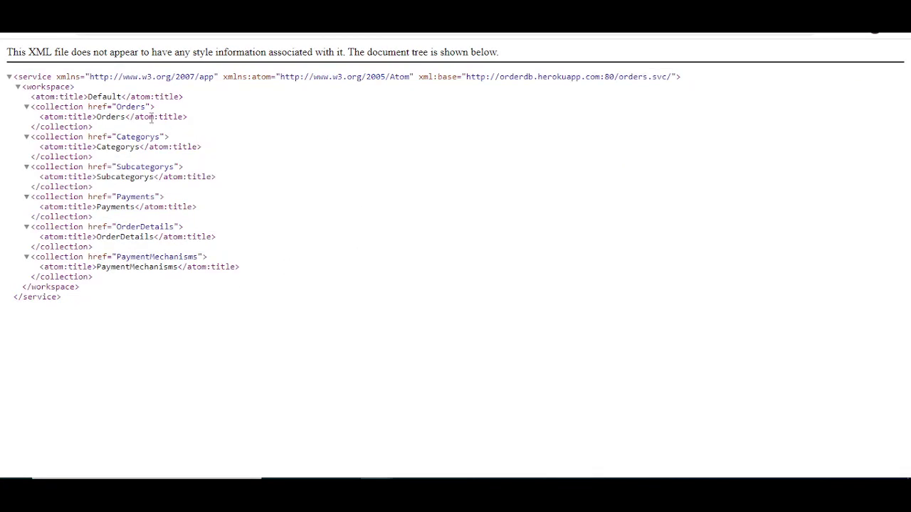
pyautogui.click(318, 33)
pyautogui.click(318, 33)
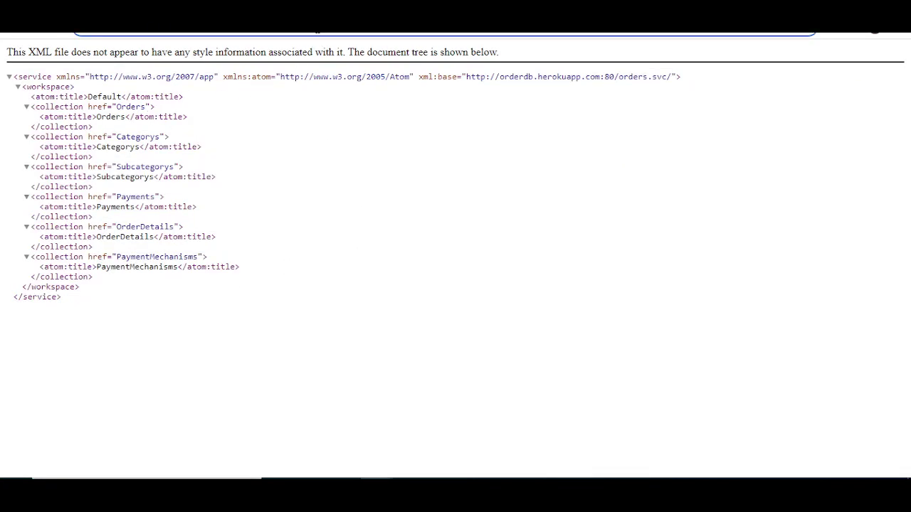
pyautogui.write('Ordr')
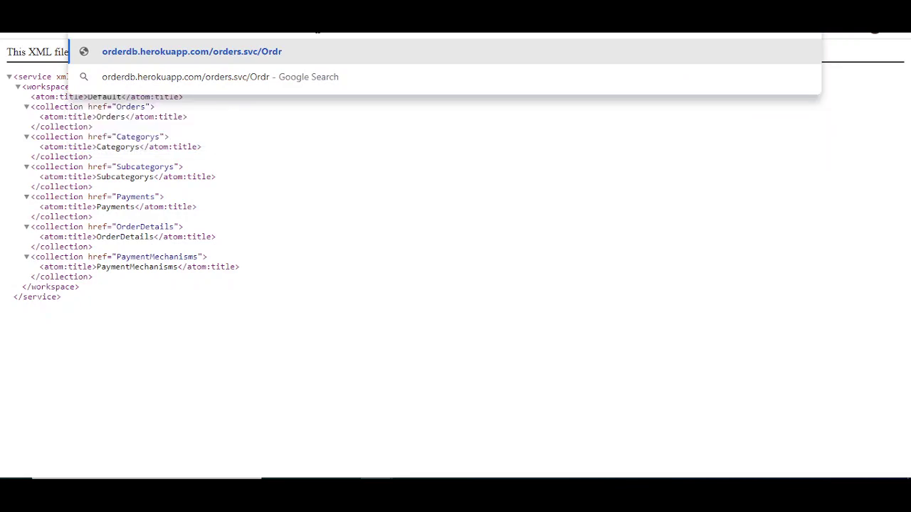
pyautogui.press('BackSpace')
pyautogui.write('ers')
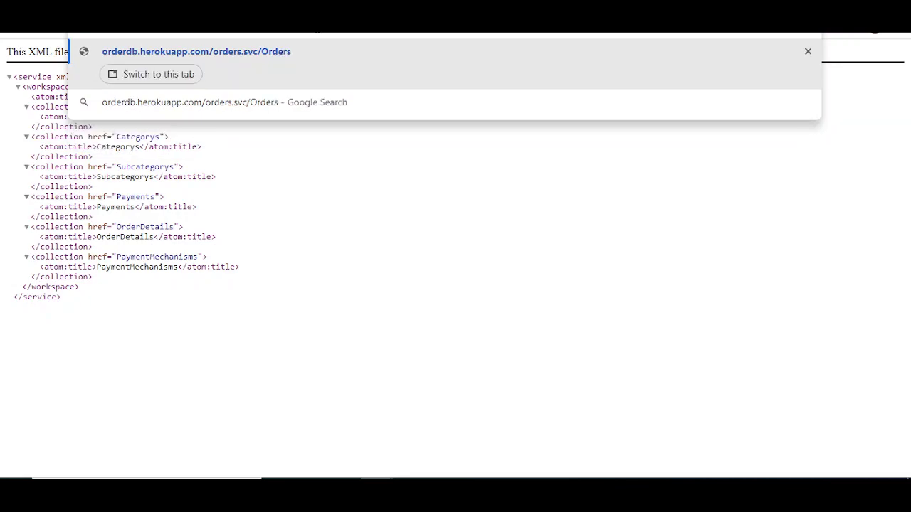
pyautogui.press('Return')
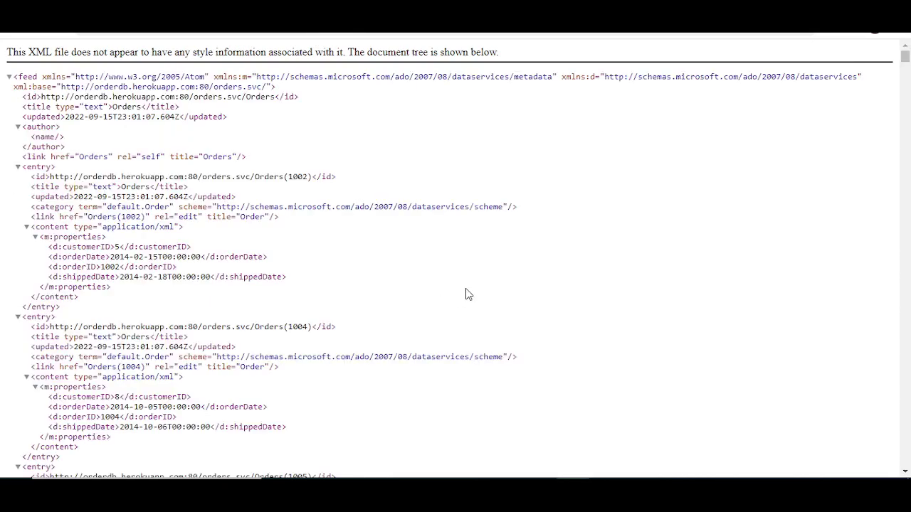
pyautogui.hotkey('ctrl', 'f')
pyautogui.write('customerId')
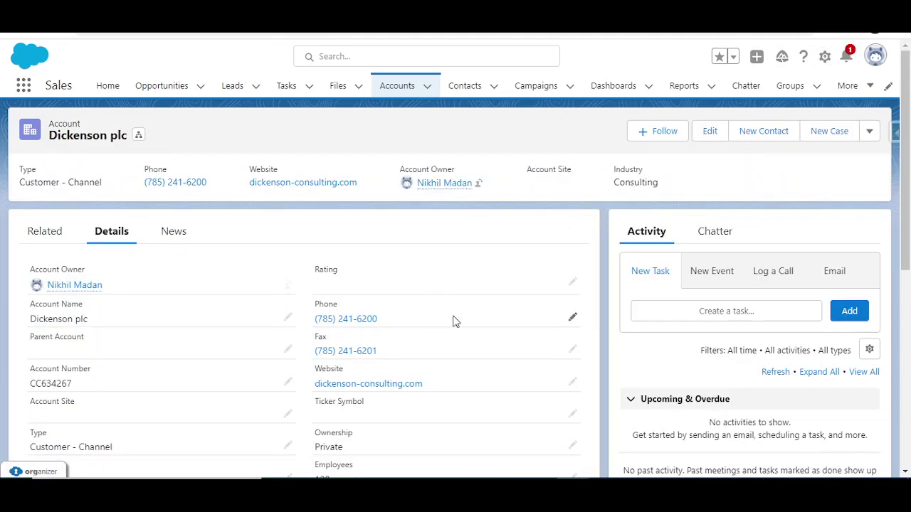
# Set Dickenson plc's customerID field to 8 and save it.
pyautogui.hotkey('ctrl', 'f')
pyautogui.write('customer')
pyautogui.press('Return')
pyautogui.press('Return')
pyautogui.press('Return')
pyautogui.press('Return')
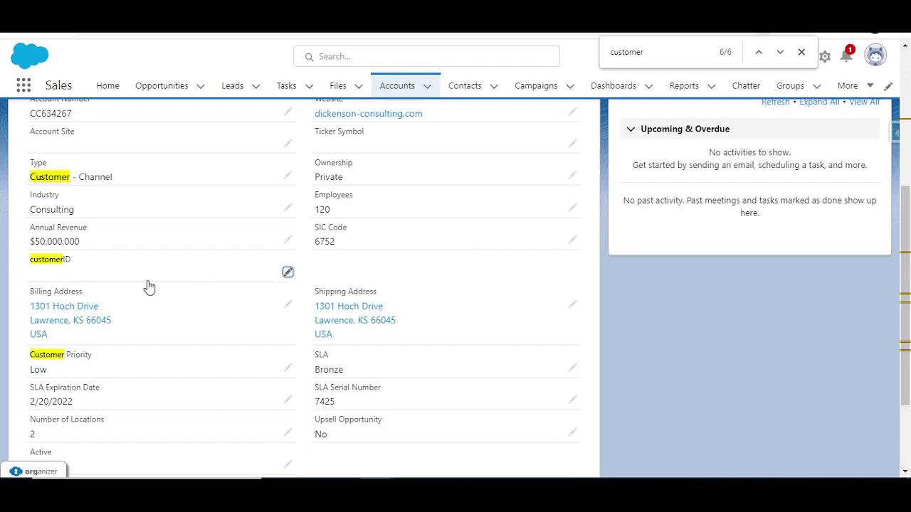
pyautogui.doubleClick(119, 282)
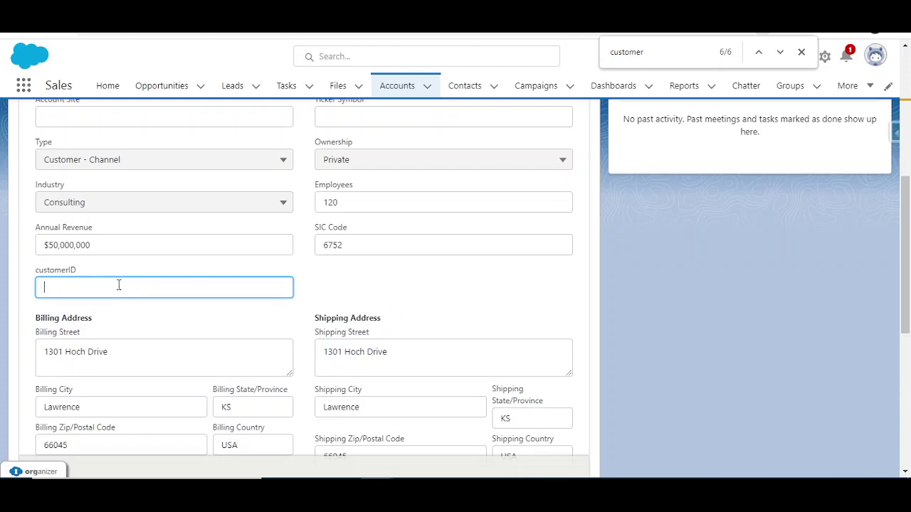
pyautogui.write('8')
pyautogui.click(327, 456)
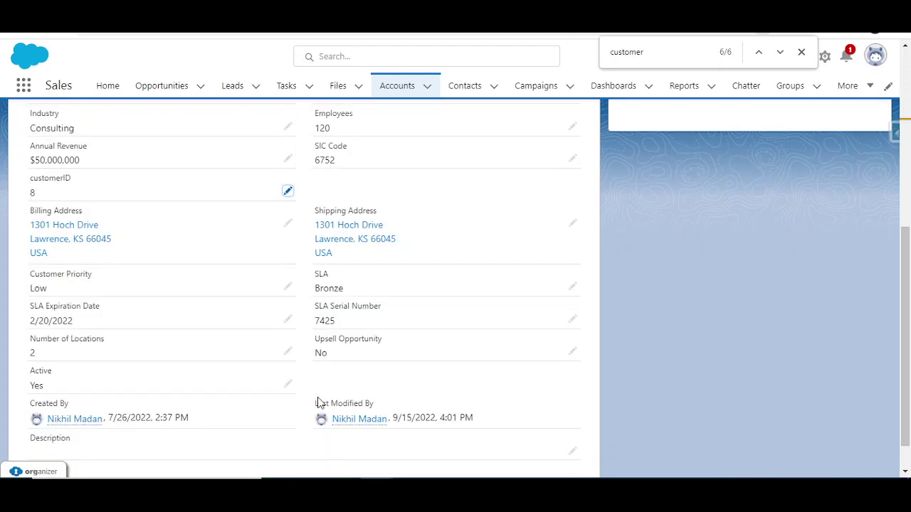
# Check the account's Related tab, where the Orders list shows orders 1004 through 1051.
pyautogui.scroll(5, 152, 254)
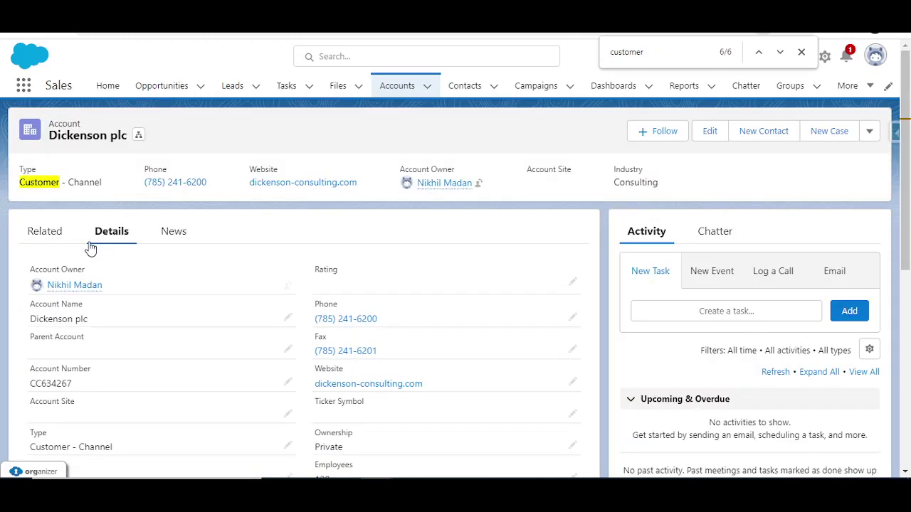
pyautogui.click(54, 242)
pyautogui.scroll(-7, 171, 341)
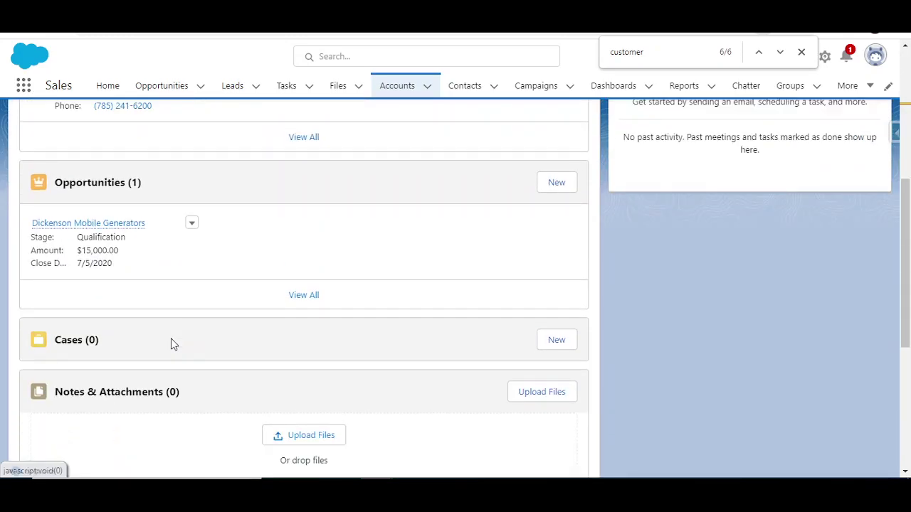
pyautogui.scroll(-3, 175, 345)
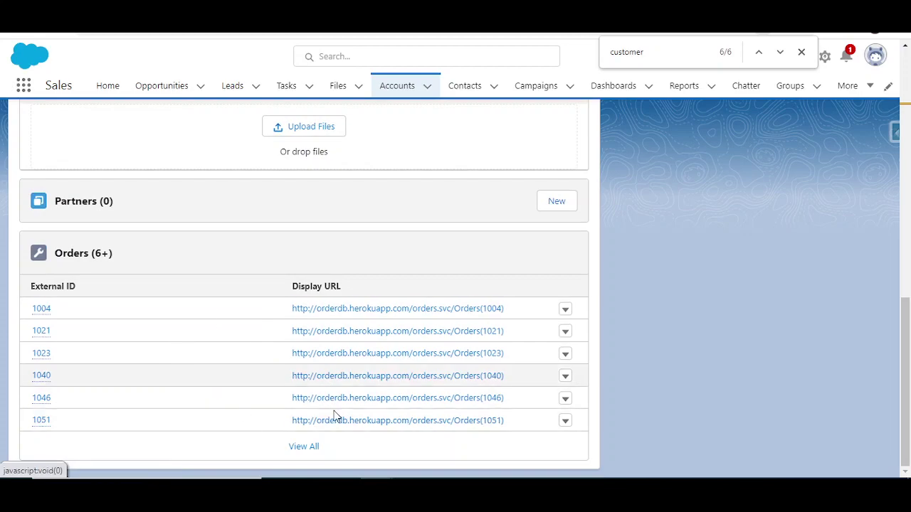